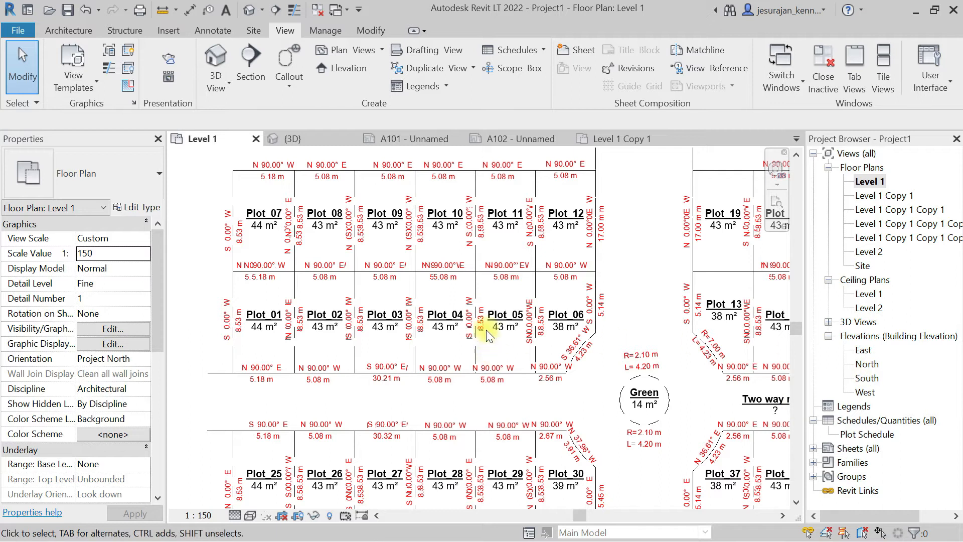
# - Examine the tagged plots, the Green circle and the Two way road in the Level 1 floor plan
pyautogui.scroll(-2, 293, 297)
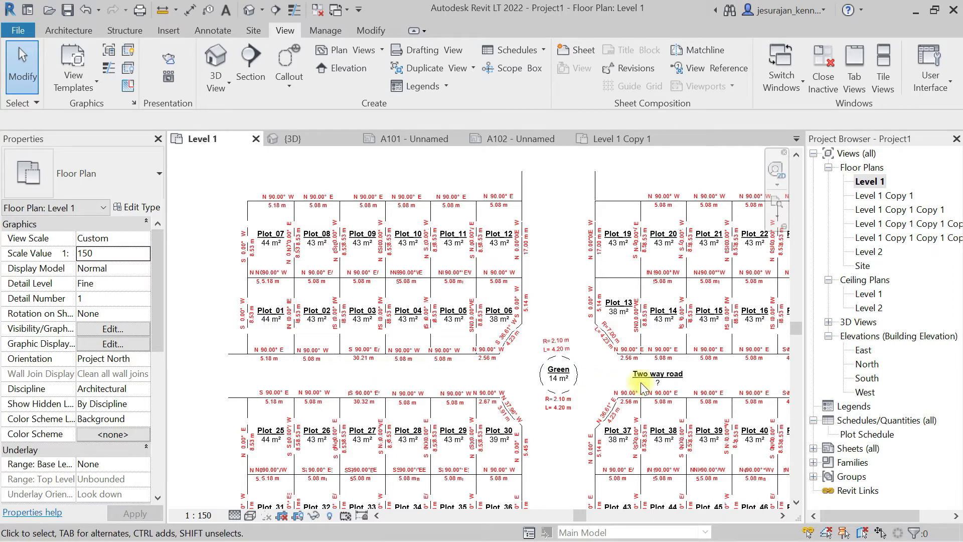
pyautogui.scroll(3, 715, 380)
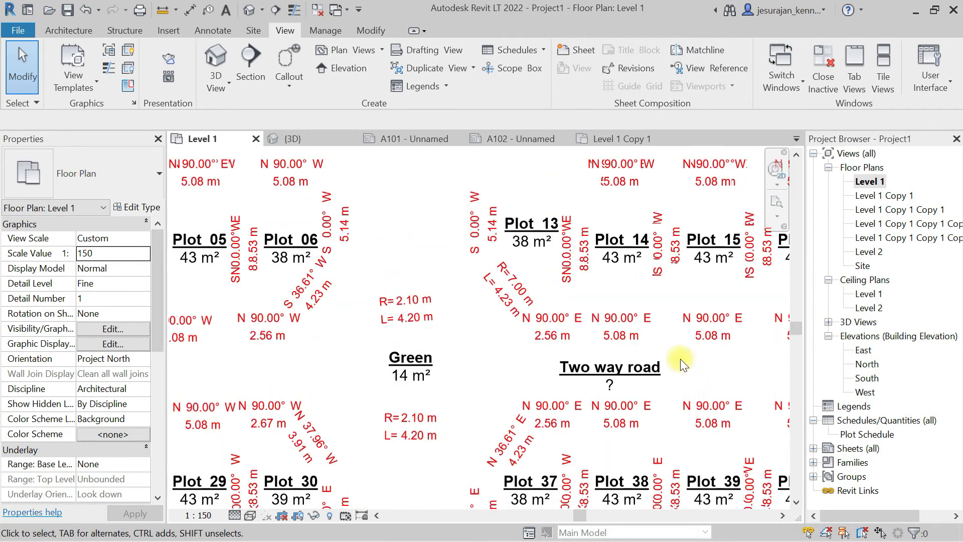
pyautogui.scroll(-2, 646, 371)
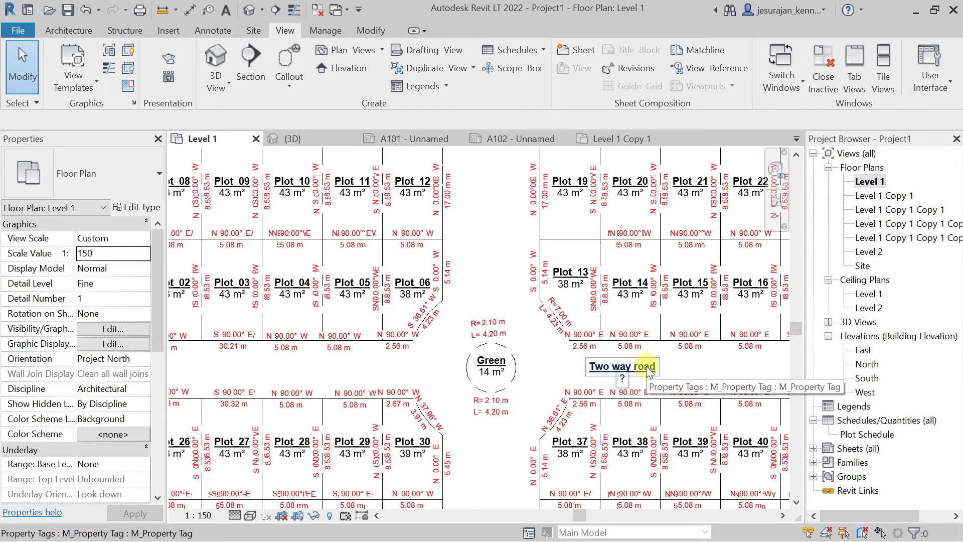
pyautogui.moveTo(444, 306); pyautogui.dragTo(635, 326, button='middle')
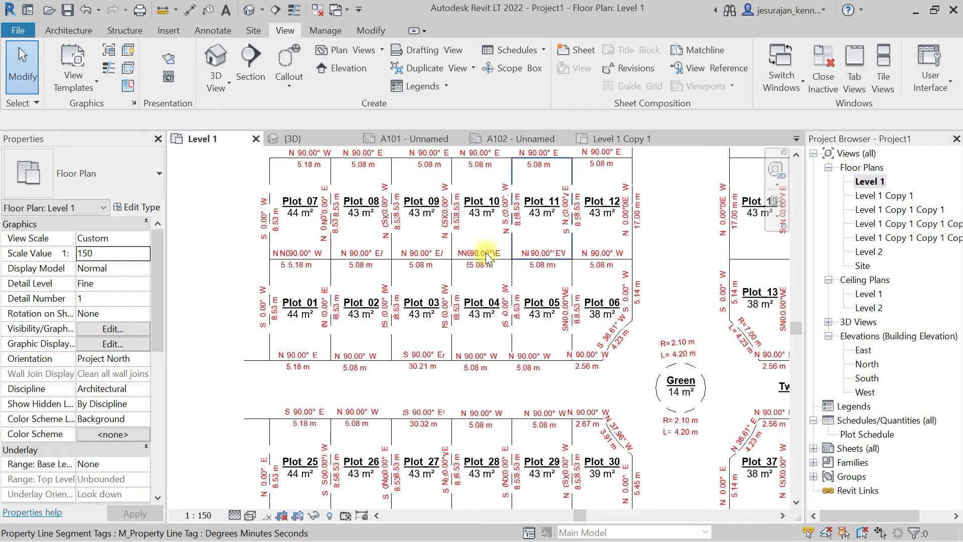
pyautogui.scroll(-2, 257, 315)
pyautogui.scroll(-2, 602, 308)
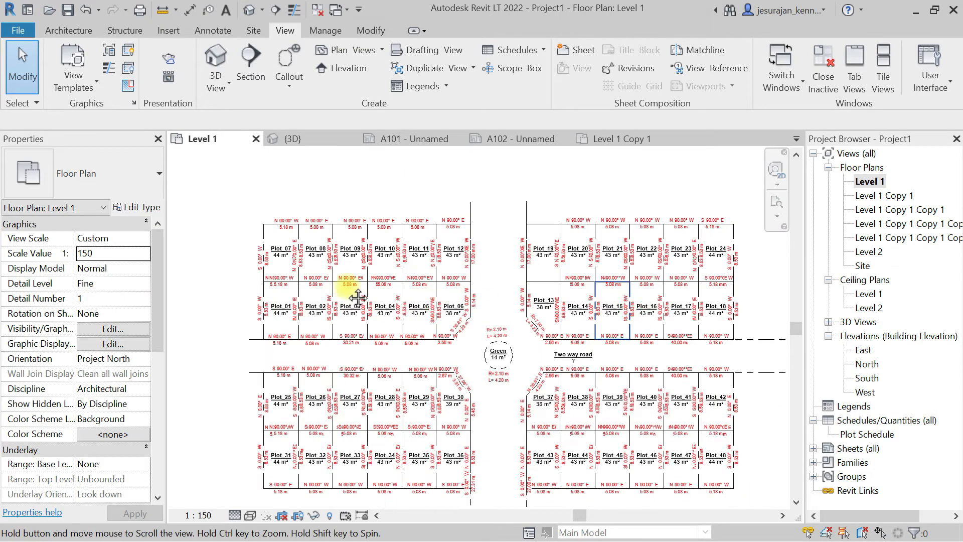
pyautogui.moveTo(346, 291); pyautogui.dragTo(251, 281, button='middle')
# - Sketch a rectangular property line about 26 m wide and 5 m deep in the empty area beside the existing plots on Level 1
pyautogui.scroll(6, 538, 186)
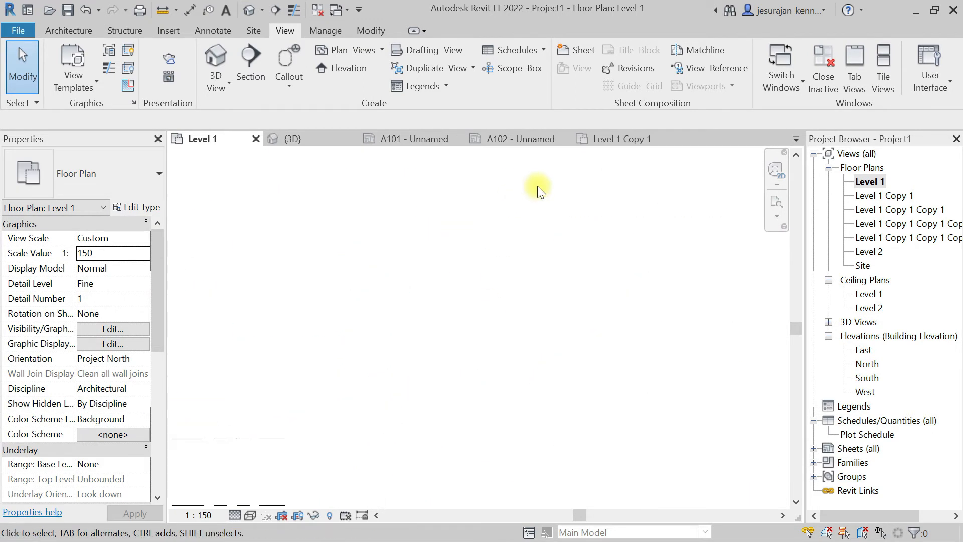
pyautogui.moveTo(537, 200); pyautogui.dragTo(517, 249, button='middle')
pyautogui.doubleClick(870, 182)
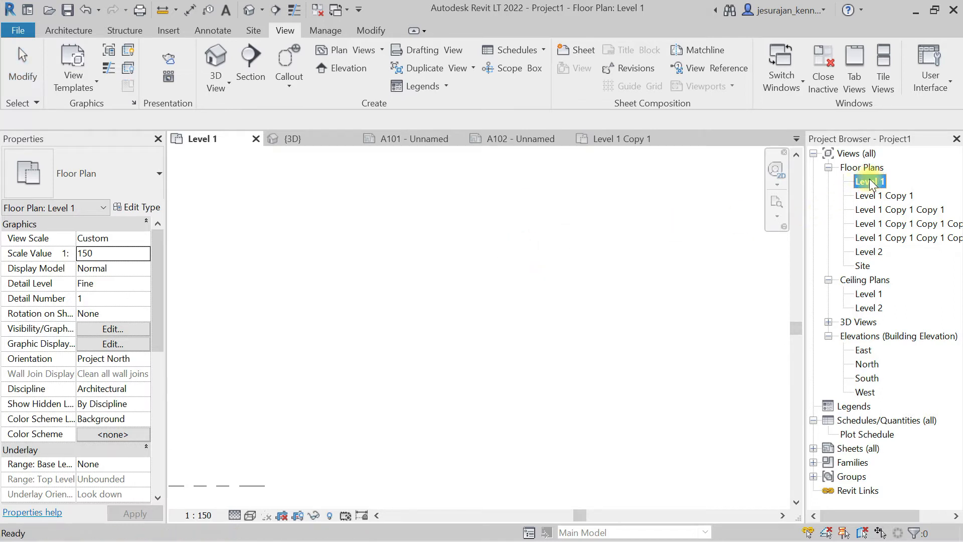
pyautogui.click(256, 32)
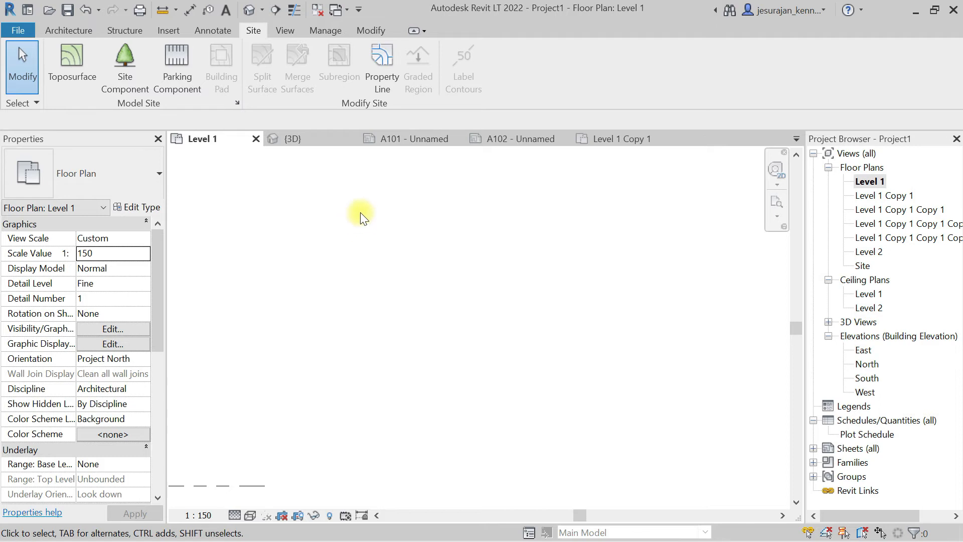
pyautogui.click(381, 79)
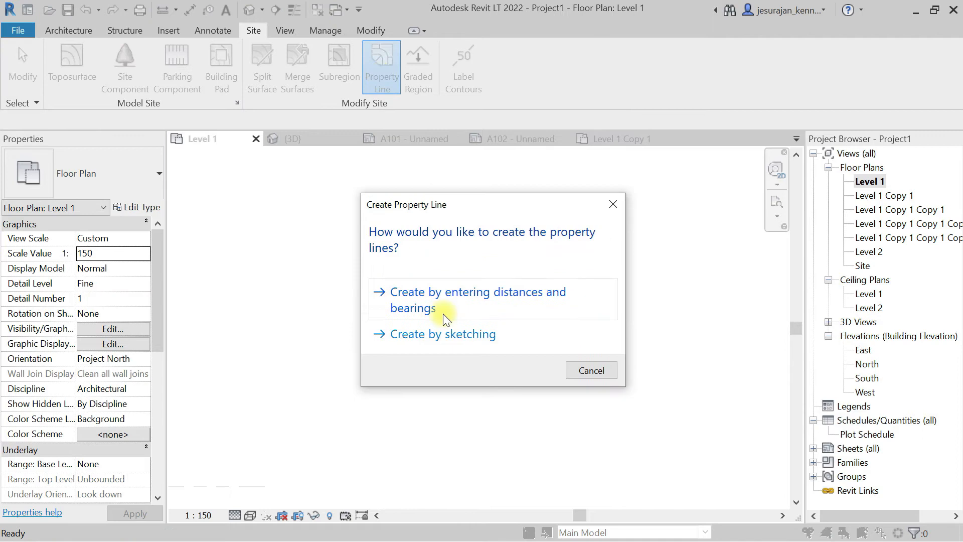
pyautogui.click(509, 335)
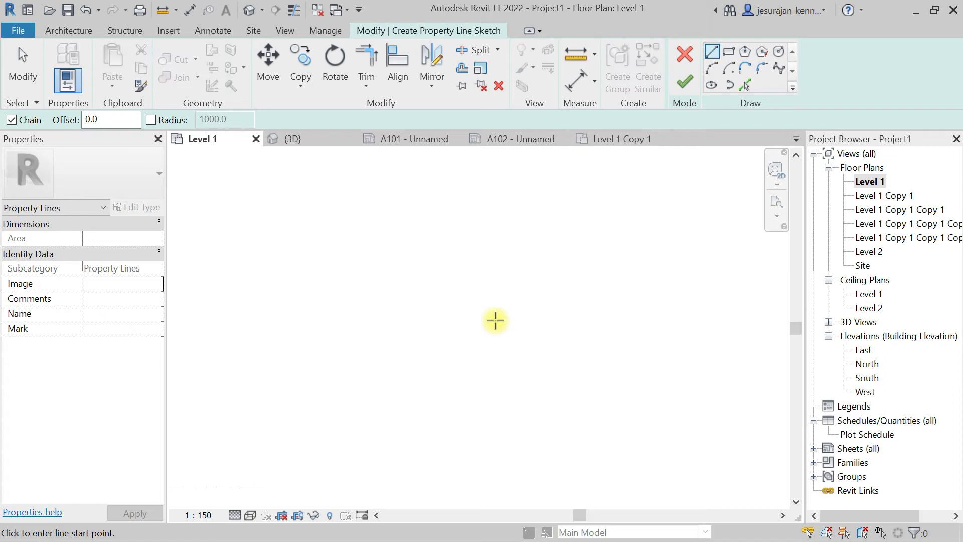
pyautogui.click(730, 54)
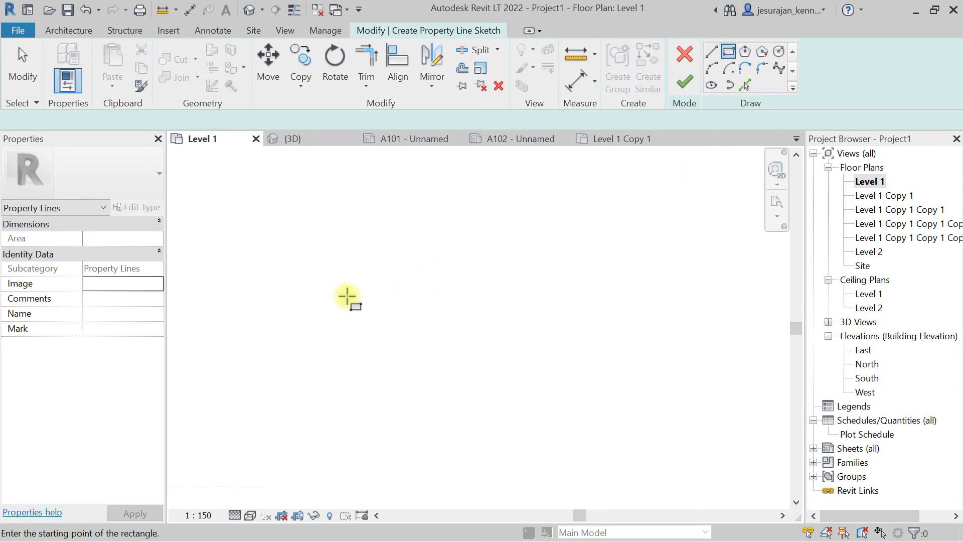
pyautogui.click(319, 331)
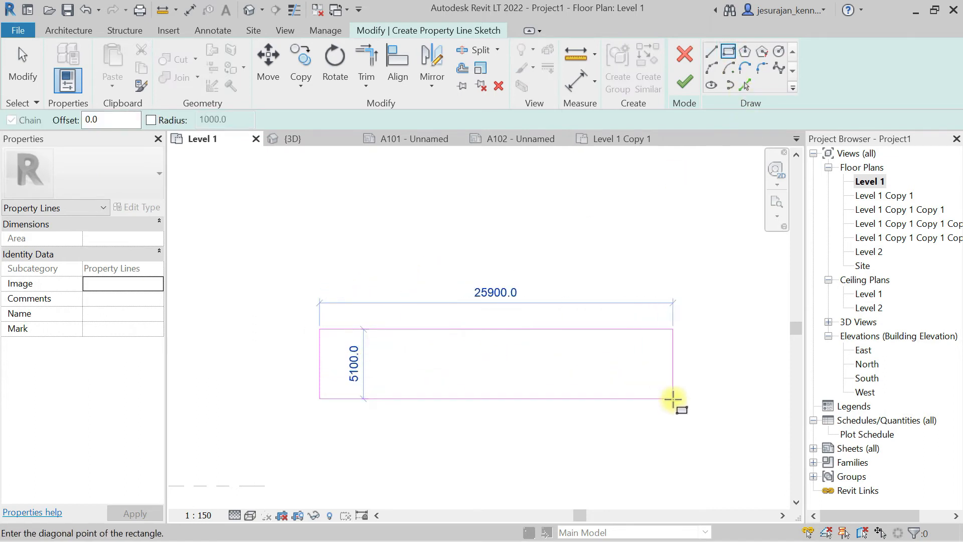
pyautogui.click(680, 392)
pyautogui.press('Escape')
pyautogui.press('Escape')
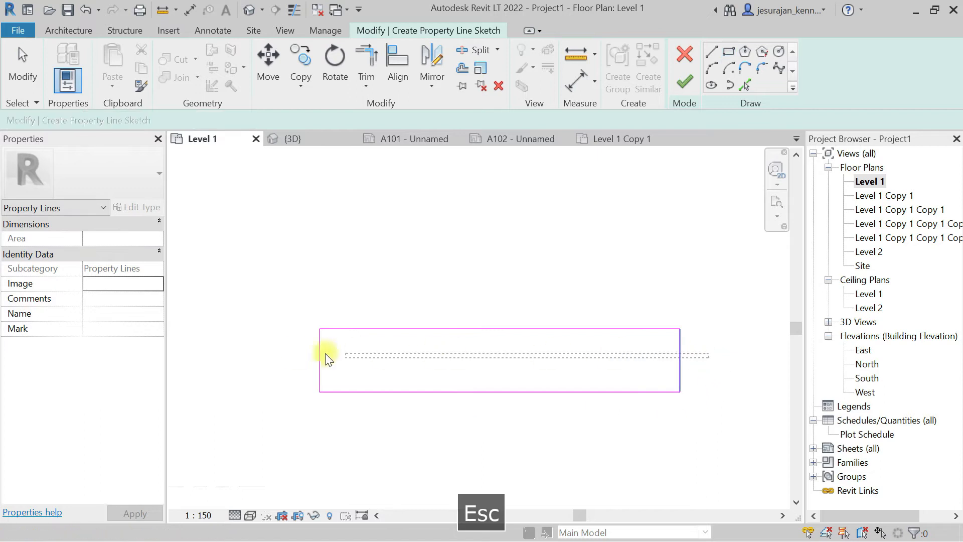
# - Delete the rectangle's two short sides, leaving the two long parallel lines, and finish the property line sketch
pyautogui.press('Delete')
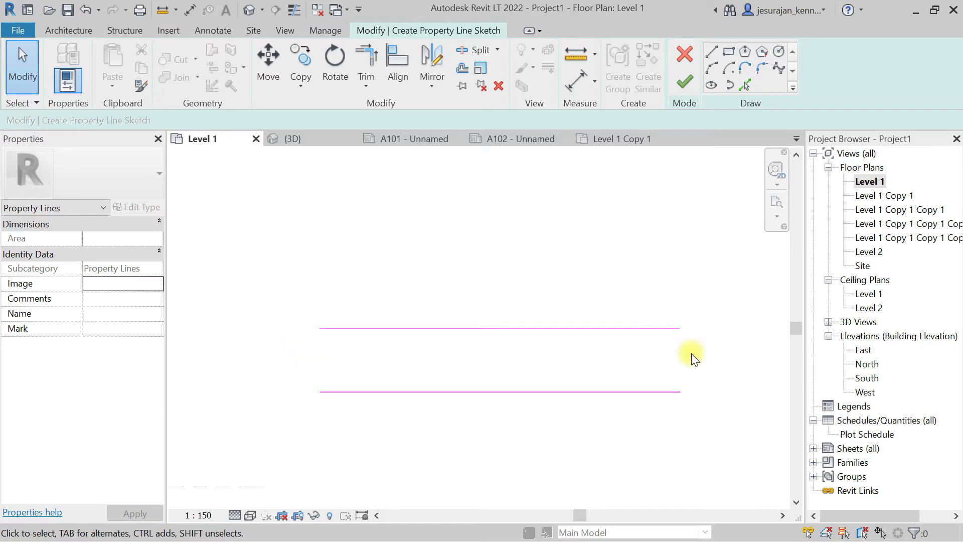
pyautogui.click(686, 83)
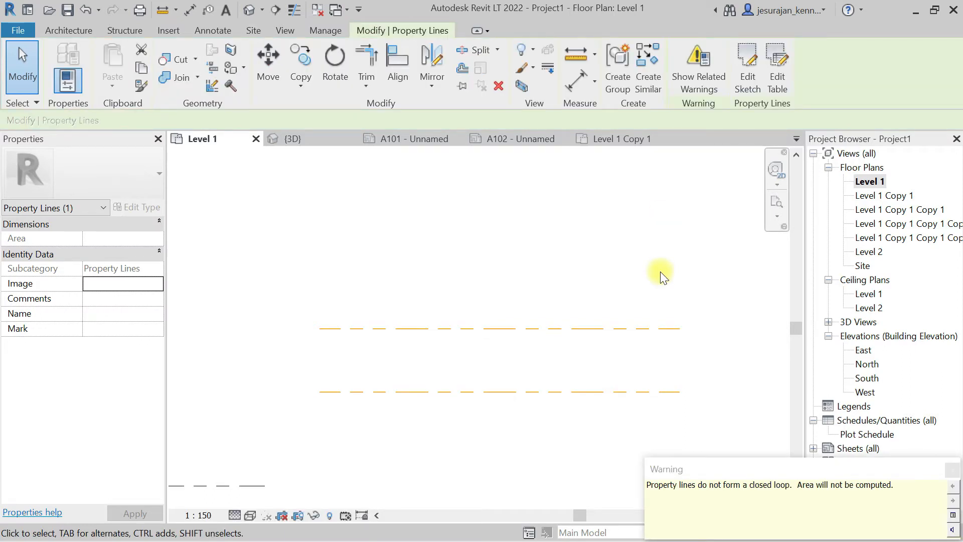
pyautogui.moveTo(663, 484); pyautogui.dragTo(790, 486)
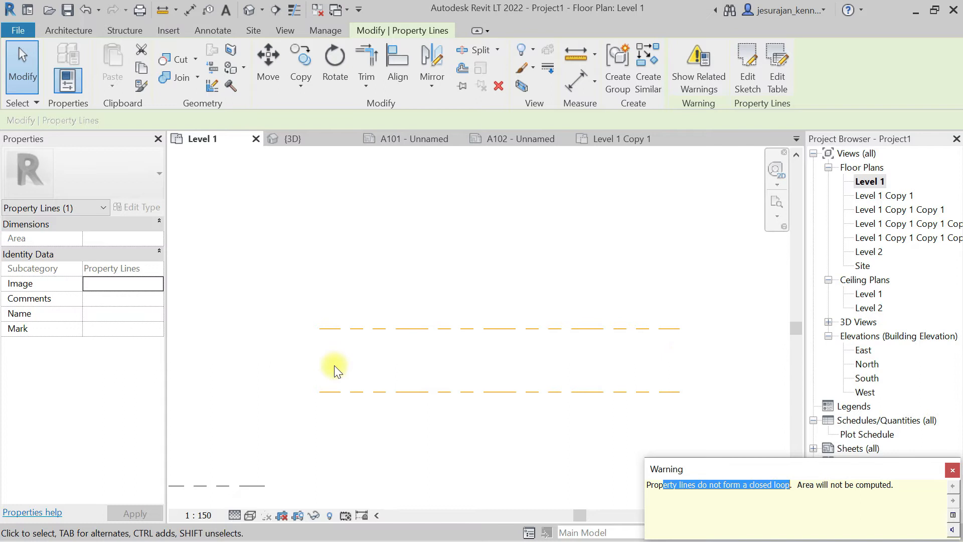
pyautogui.moveTo(806, 486); pyautogui.dragTo(887, 487)
pyautogui.click(492, 416)
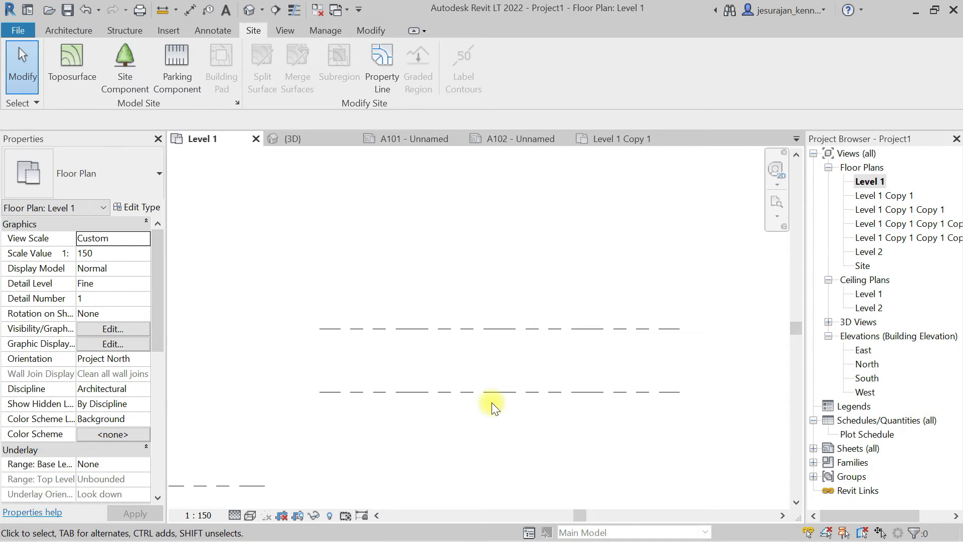
# - Review the warnings related to the open two-line property line
pyautogui.click(490, 394)
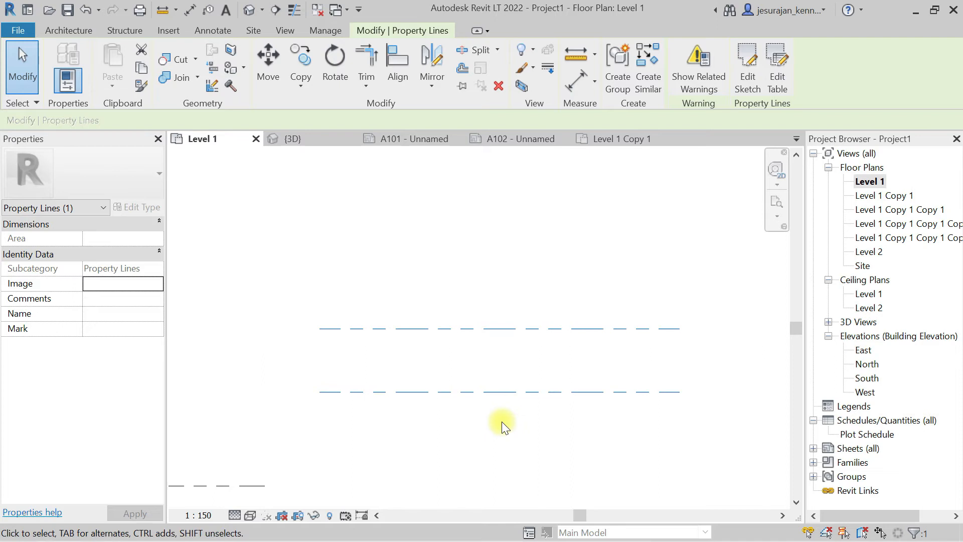
pyautogui.click(502, 421)
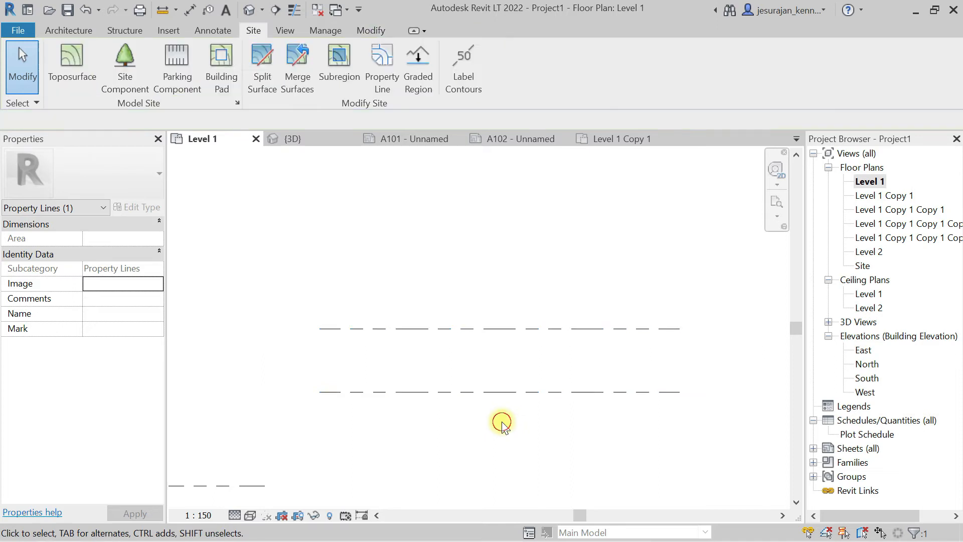
pyautogui.click(500, 391)
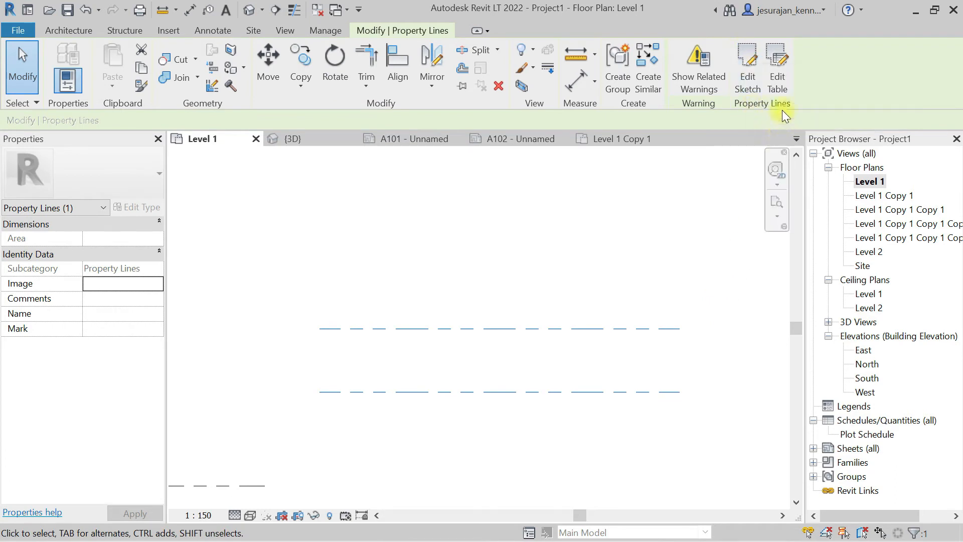
pyautogui.click(704, 72)
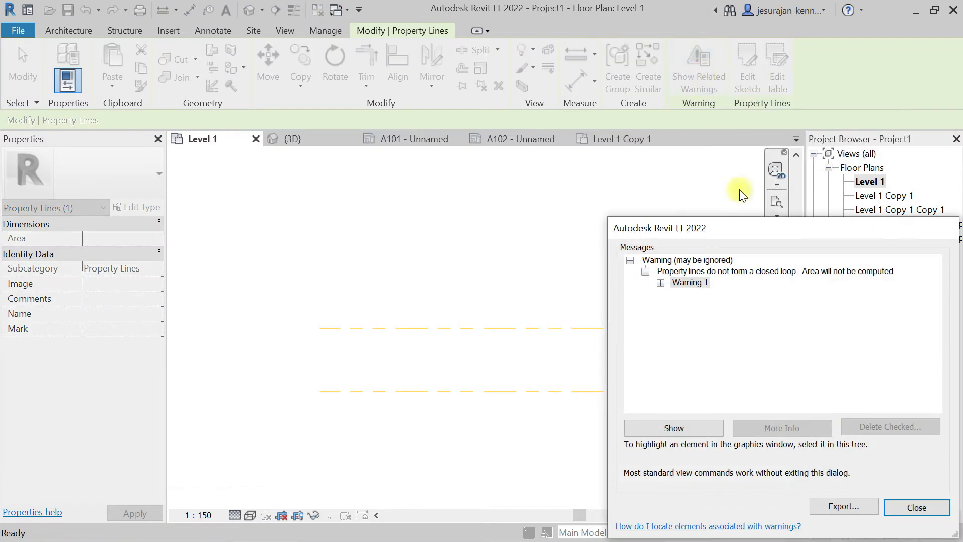
pyautogui.click(933, 510)
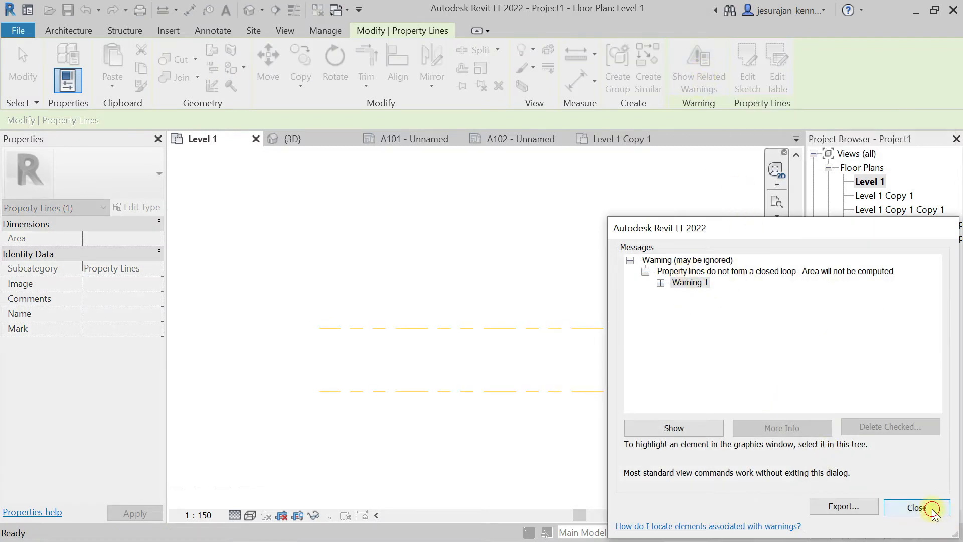
pyautogui.click(441, 392)
pyautogui.click(487, 423)
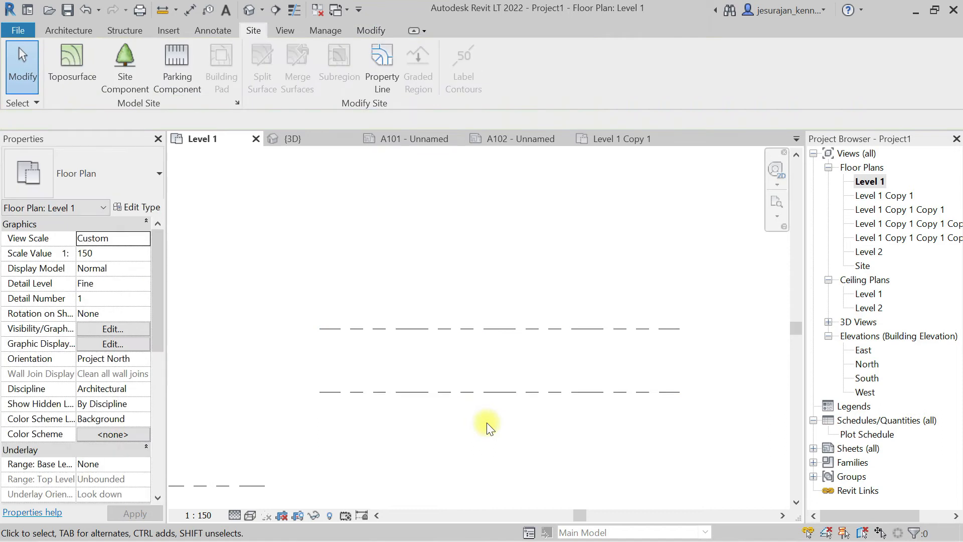
# - Create a sketched rectangular property line about 8000 mm wide and 11400 mm deep, standing on the upper of the two parallel road lines
pyautogui.scroll(3, 460, 298)
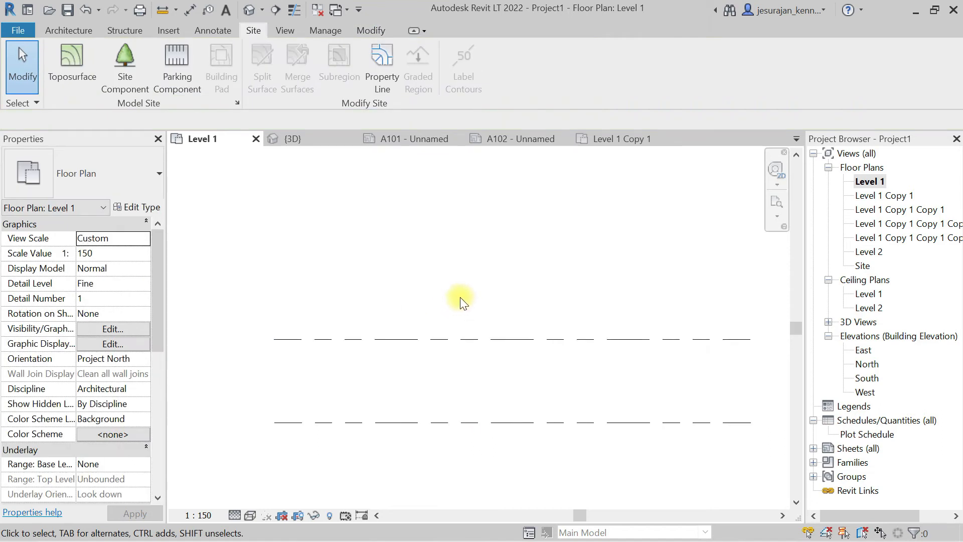
pyautogui.moveTo(427, 326); pyautogui.dragTo(374, 383, button='middle')
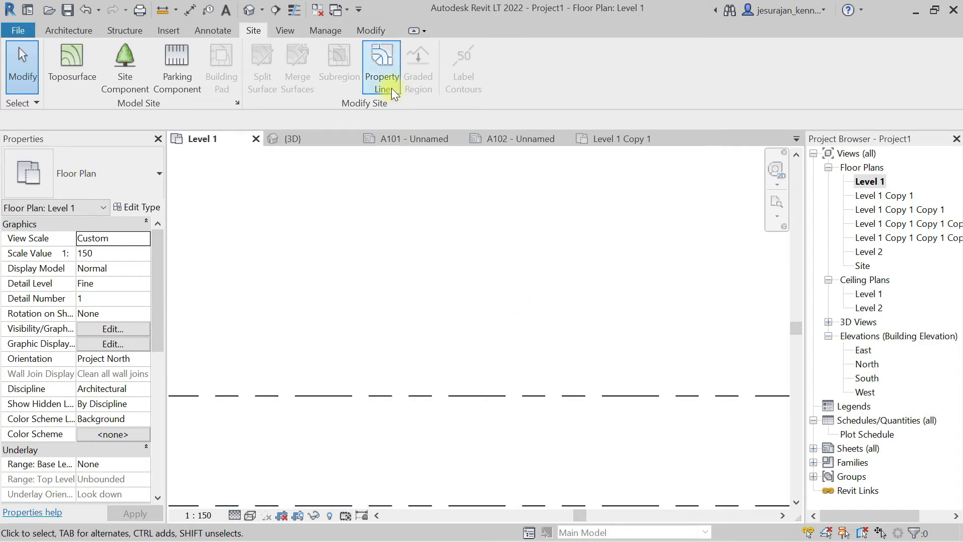
pyautogui.click(384, 71)
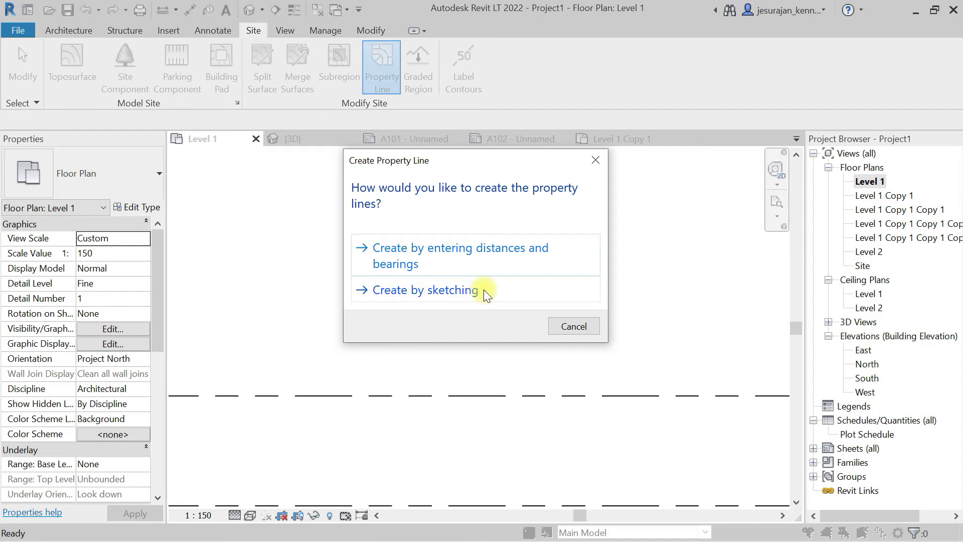
pyautogui.click(451, 290)
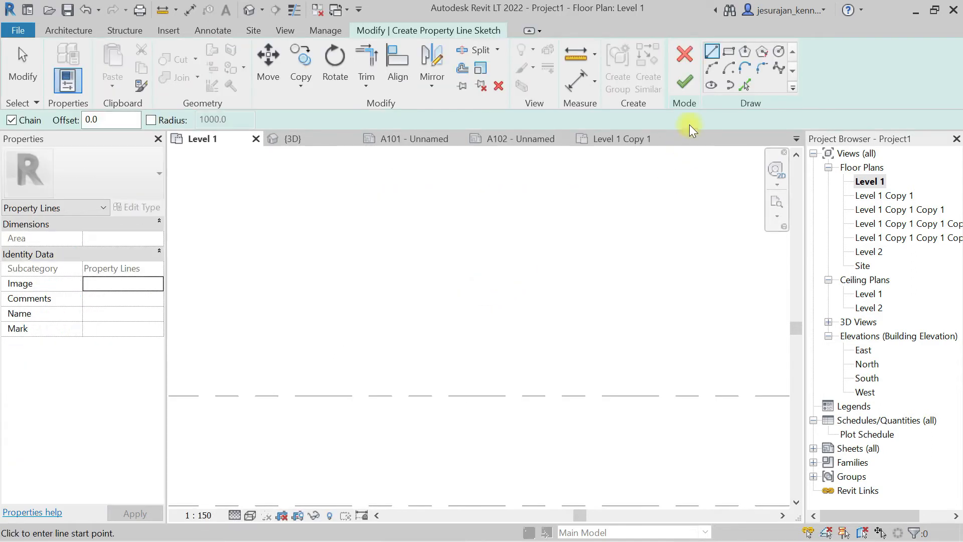
pyautogui.click(728, 51)
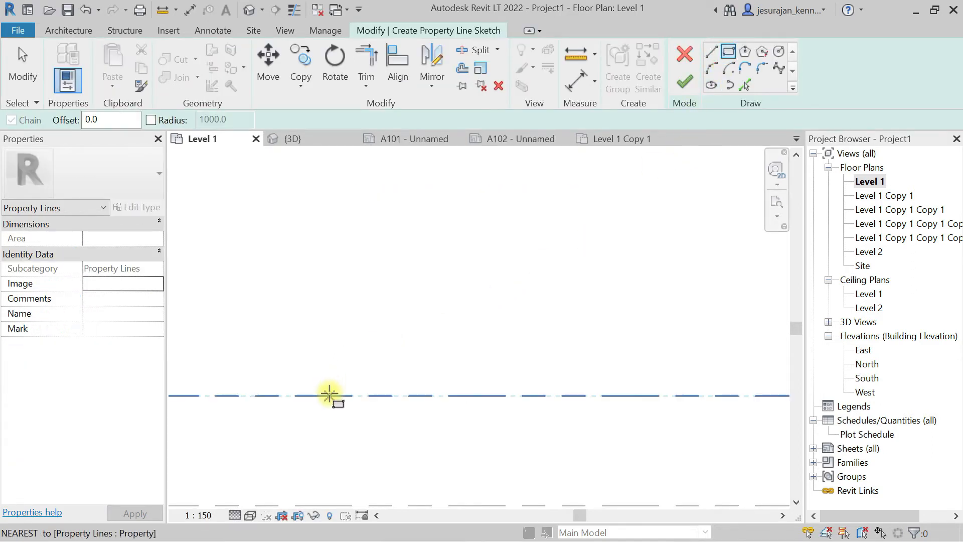
pyautogui.click(329, 393)
pyautogui.moveTo(480, 229); pyautogui.dragTo(479, 325, button='middle')
pyautogui.scroll(-1, 480, 324)
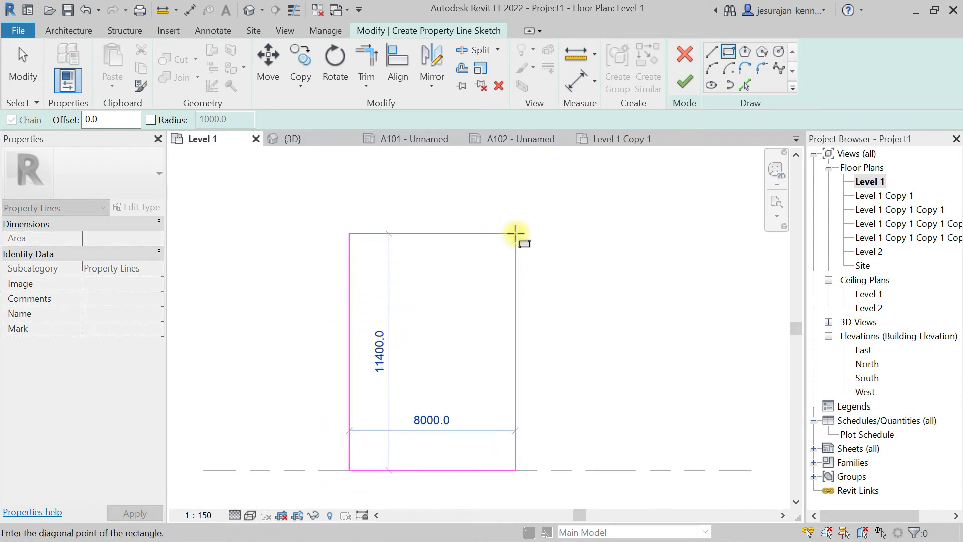
pyautogui.click(516, 234)
pyautogui.press('Escape')
pyautogui.press('Escape')
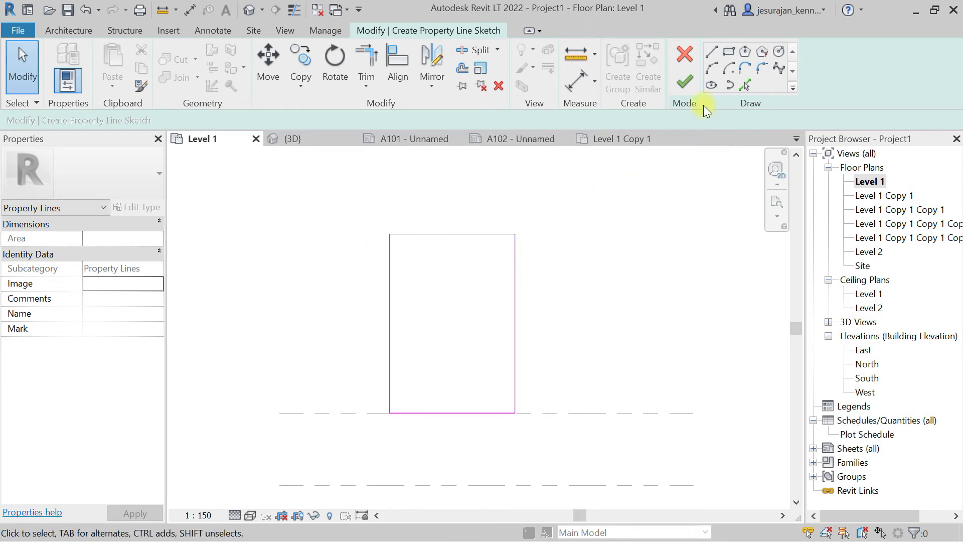
pyautogui.click(686, 81)
pyautogui.click(562, 240)
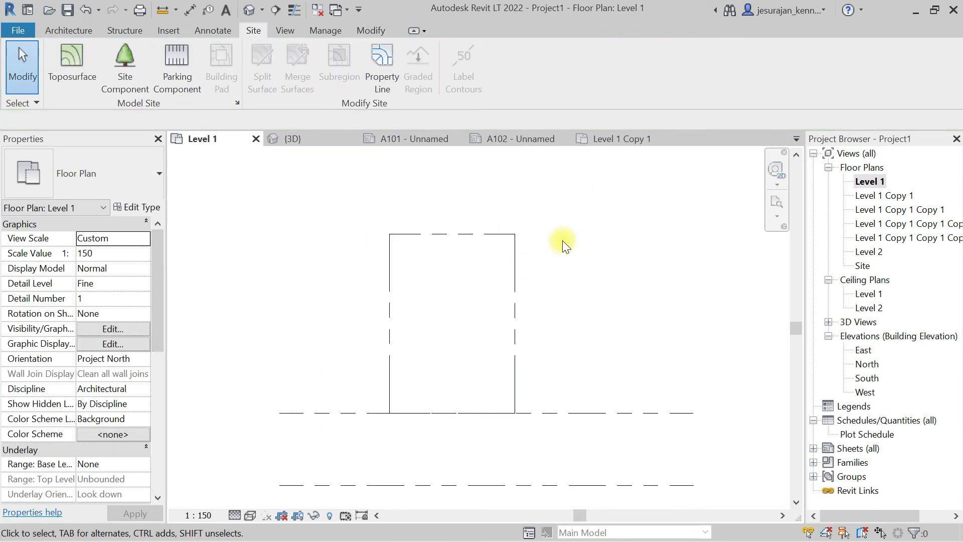
# - Check the area of the rectangular plot above the road lines
pyautogui.click(500, 298)
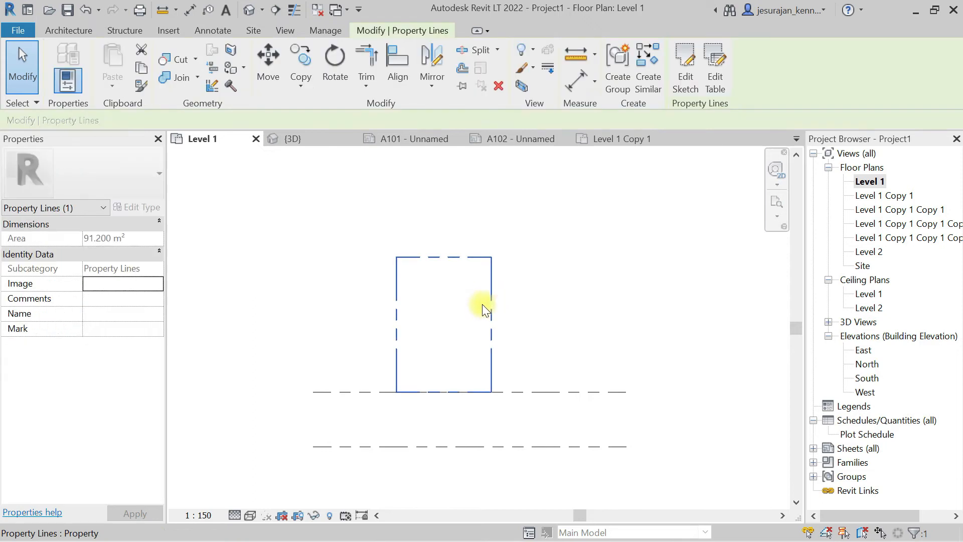
pyautogui.scroll(1, 477, 314)
pyautogui.scroll(1, 470, 321)
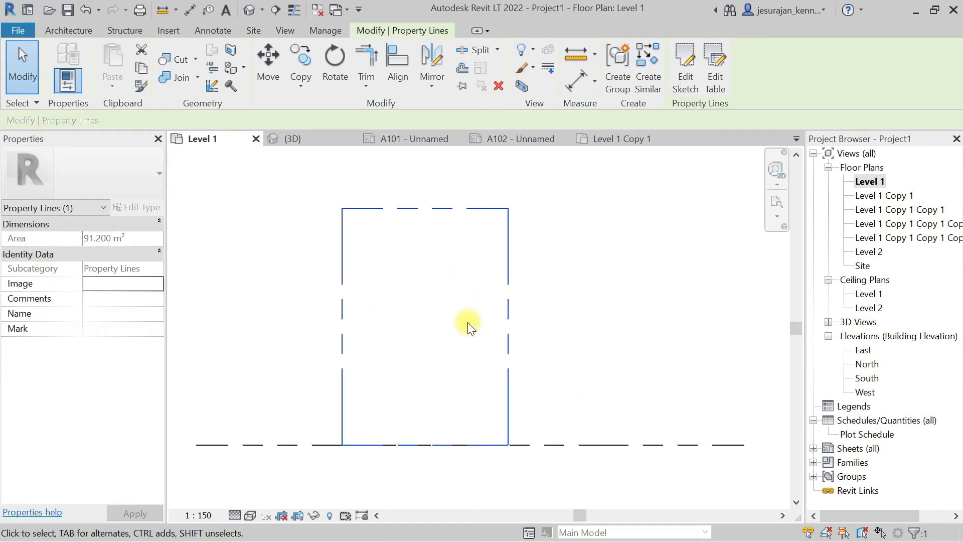
pyautogui.click(468, 323)
pyautogui.scroll(-2, 661, 360)
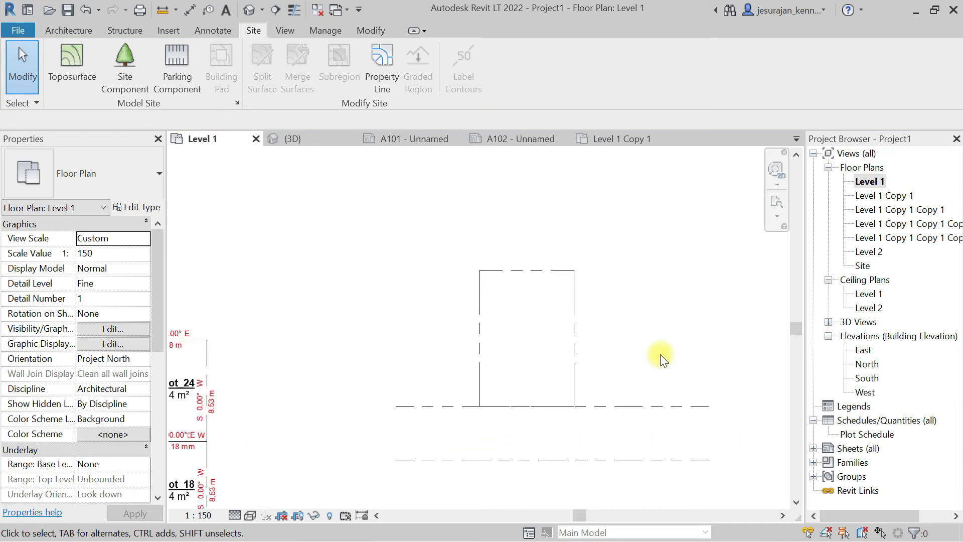
pyautogui.scroll(3, 627, 361)
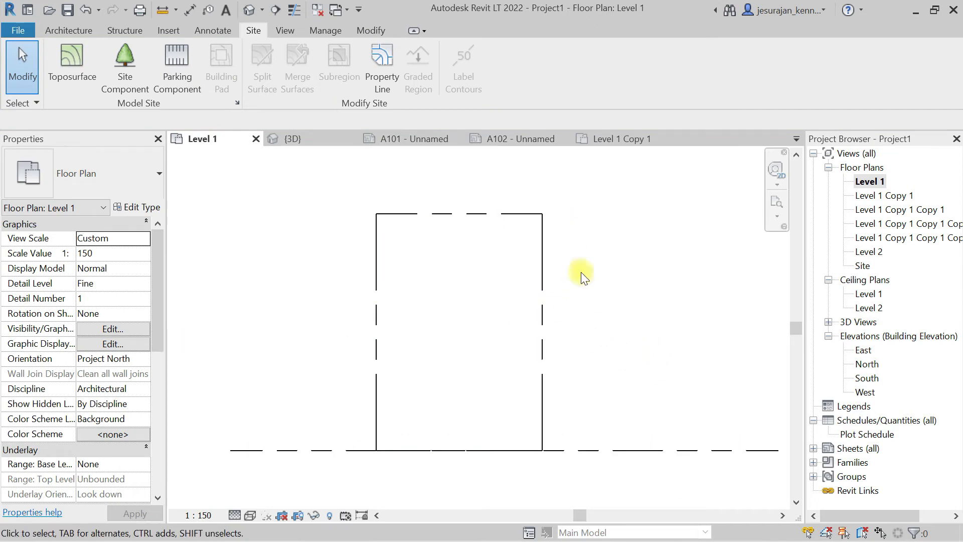
# - Name the rectangular property line above the road Plot_30
pyautogui.click(542, 216)
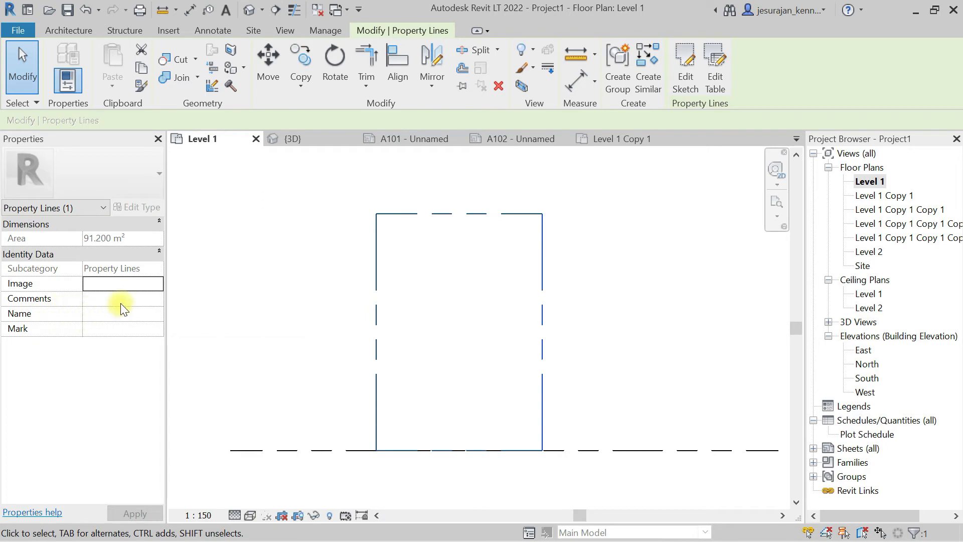
pyautogui.click(130, 313)
pyautogui.write('Plote')
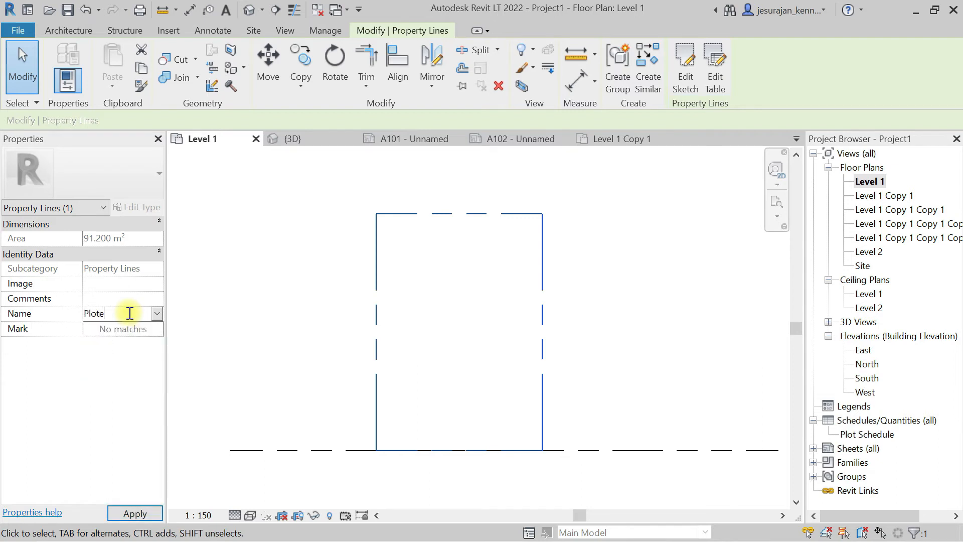
pyautogui.press('BackSpace')
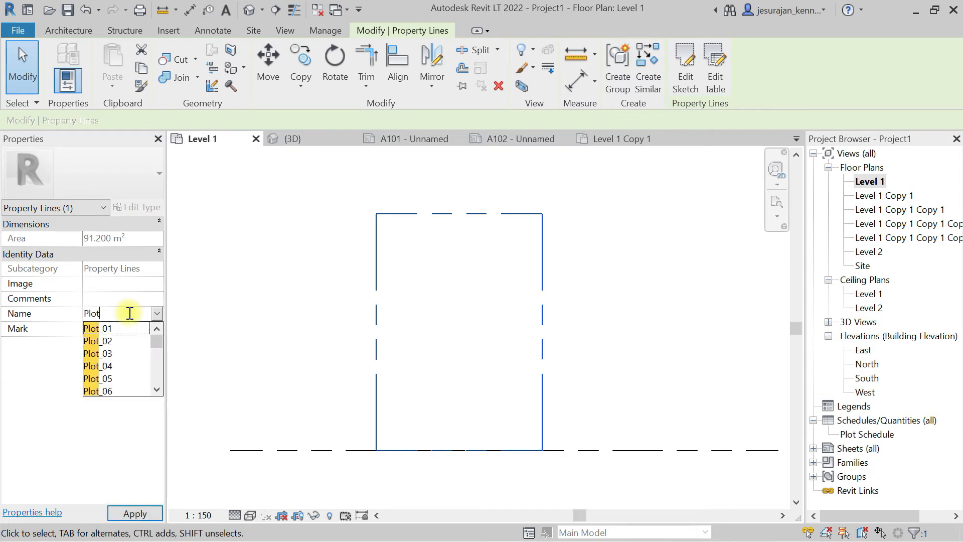
pyautogui.write('_30')
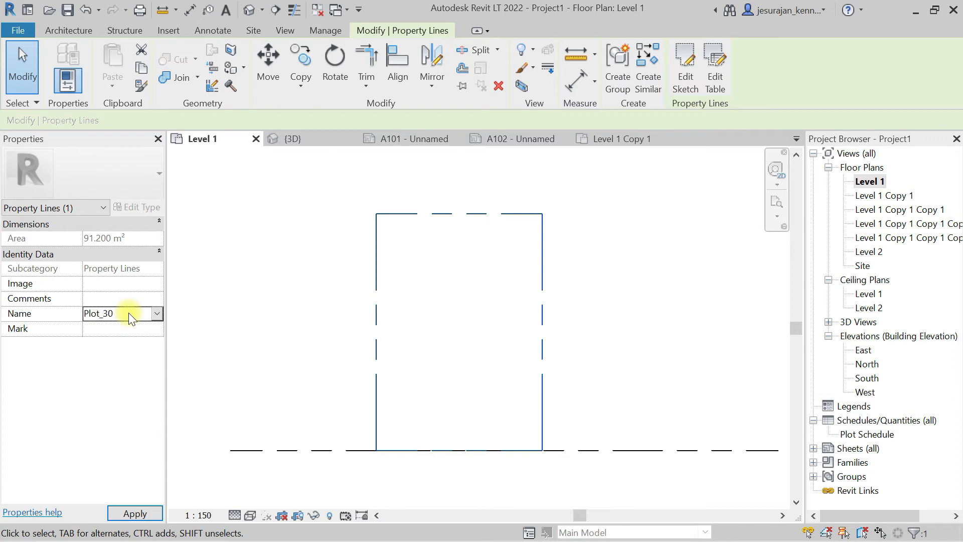
pyautogui.click(410, 325)
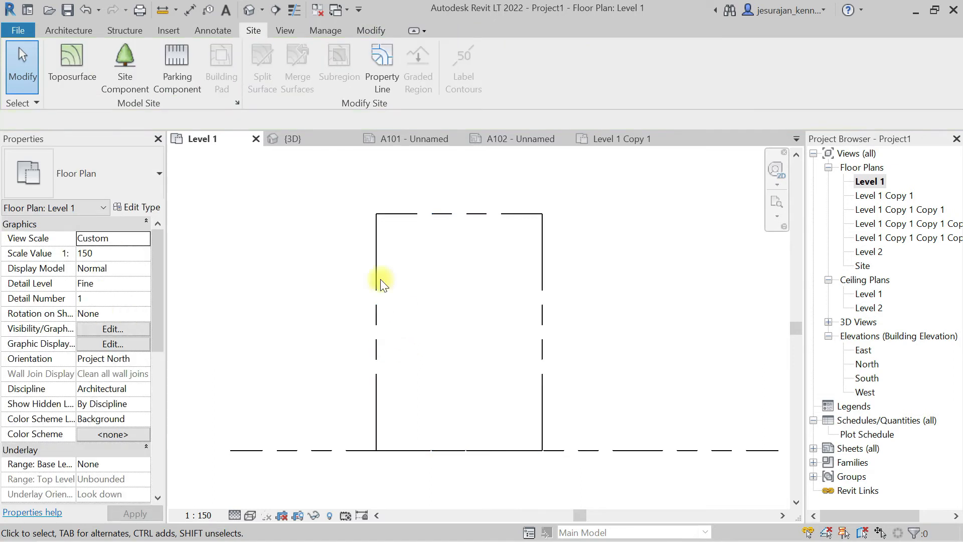
# - Tag all four sides of the rectangular plot with property line segment tags, using attached-end leaders
pyautogui.scroll(-1, 357, 238)
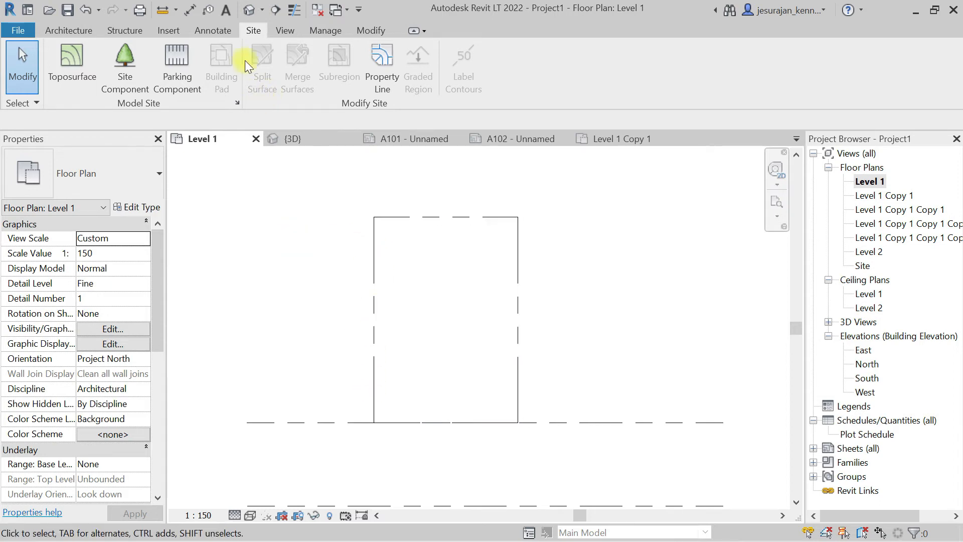
pyautogui.click(218, 29)
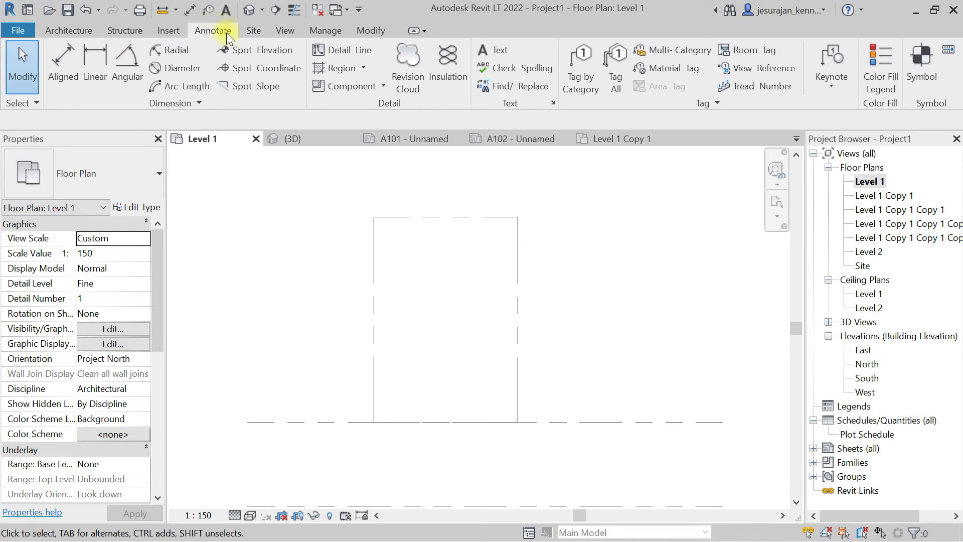
pyautogui.click(582, 75)
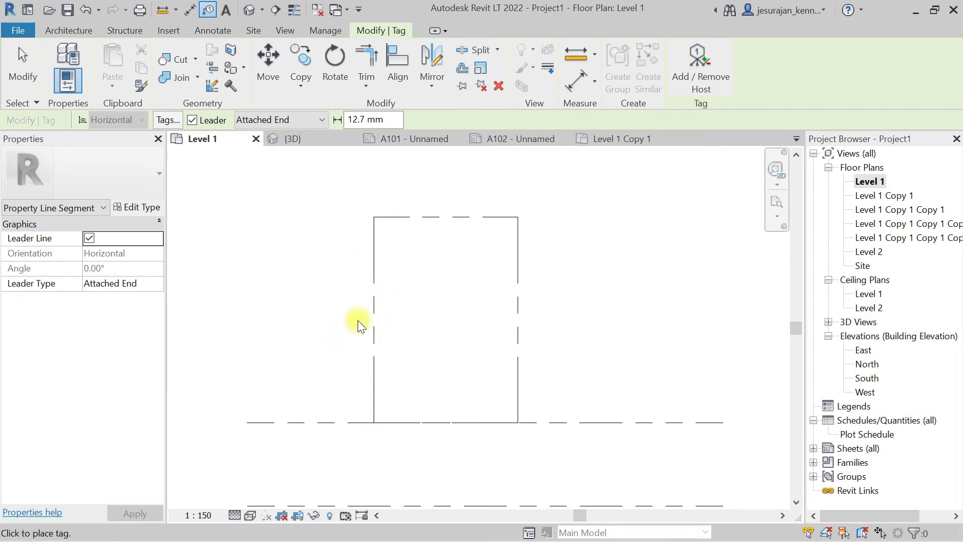
pyautogui.press('Tab')
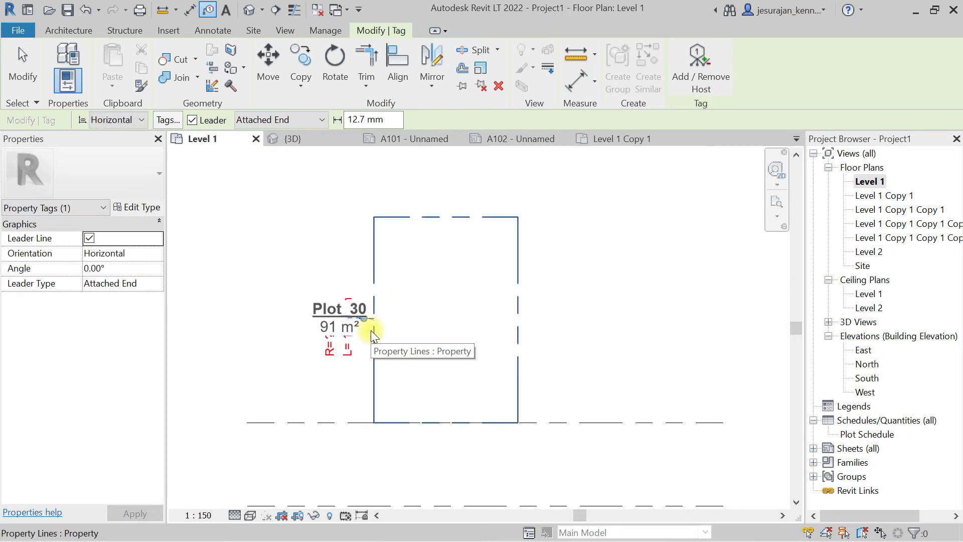
pyautogui.click(417, 215)
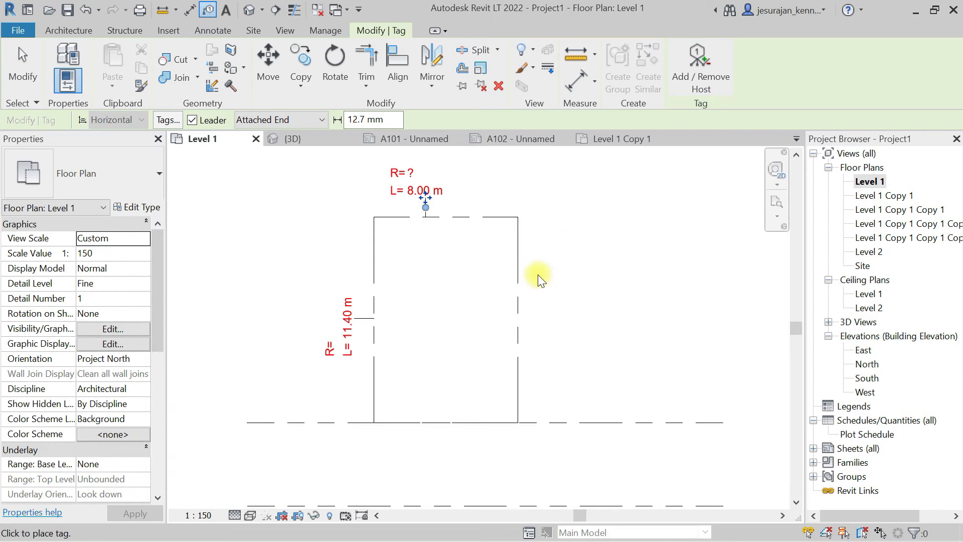
pyautogui.click(519, 273)
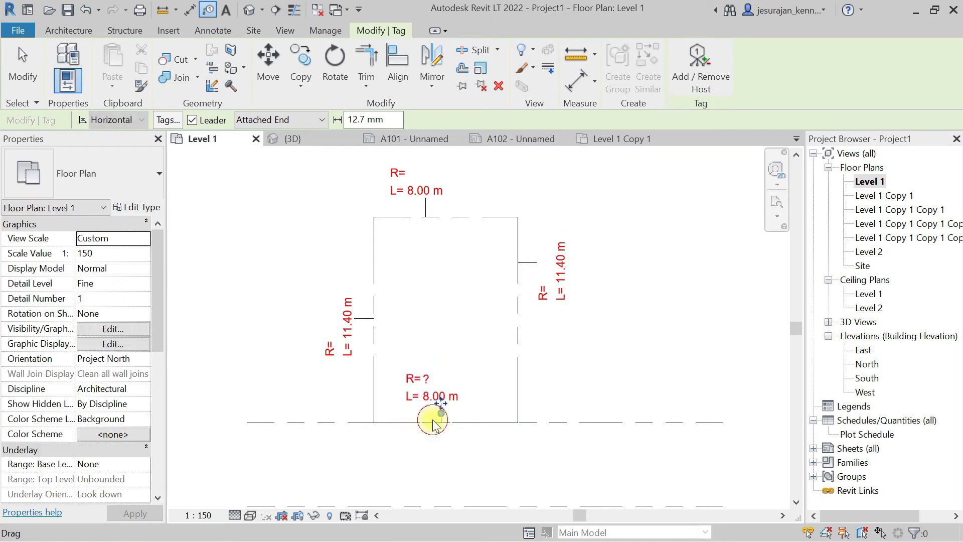
pyautogui.click(433, 416)
pyautogui.click(383, 320)
pyautogui.press('Escape')
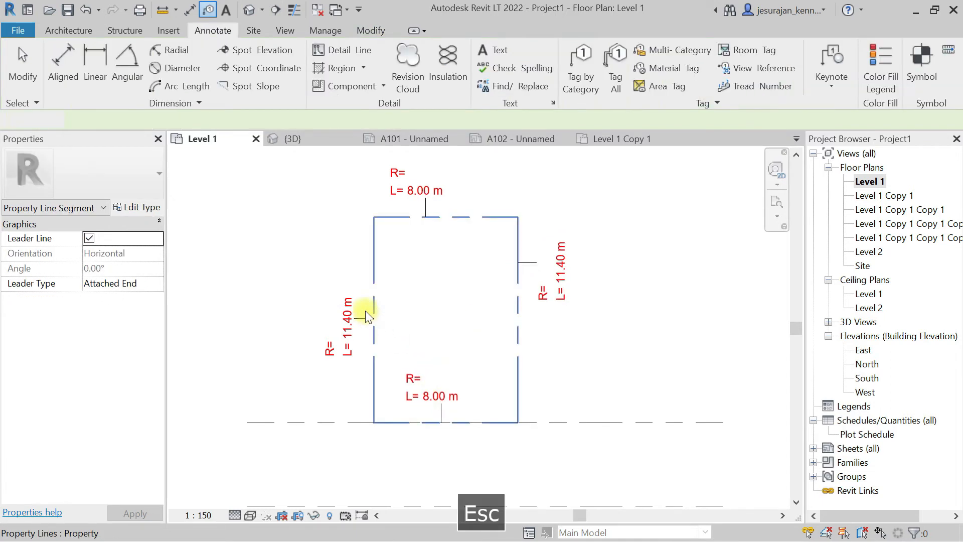
pyautogui.press('Escape')
# - Change the segment tag on the plot's left side to the M_Property Line Tag type Degrees Minutes Seconds
pyautogui.click(345, 329)
pyautogui.click(116, 158)
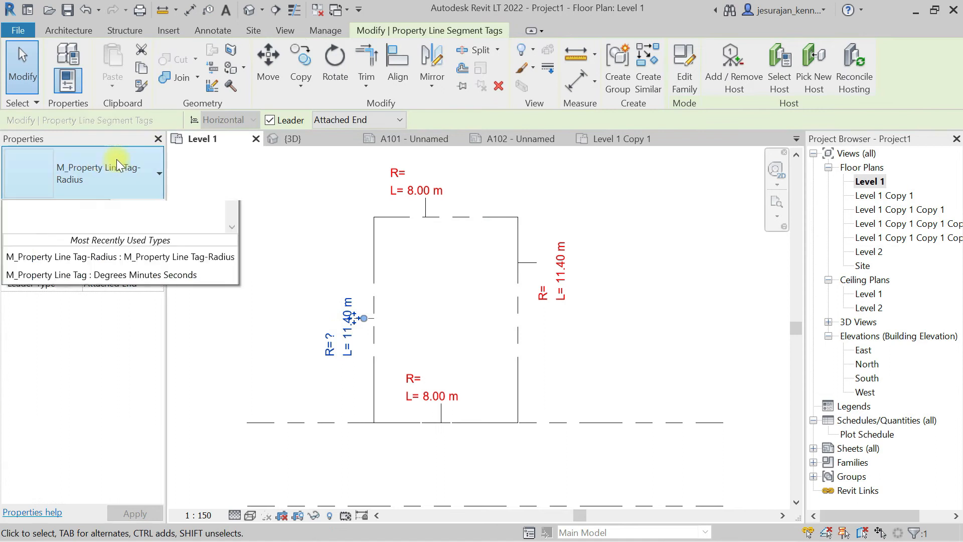
pyautogui.click(131, 221)
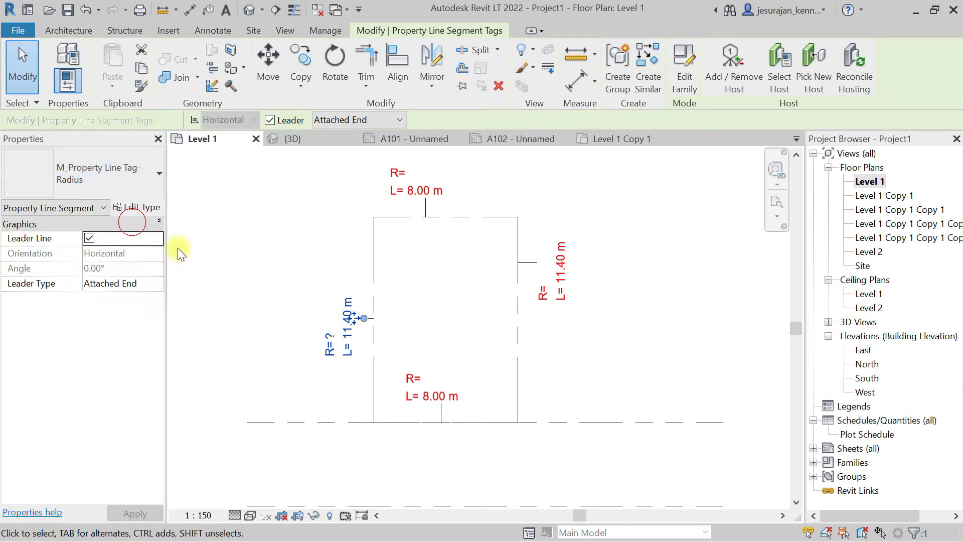
pyautogui.click(350, 368)
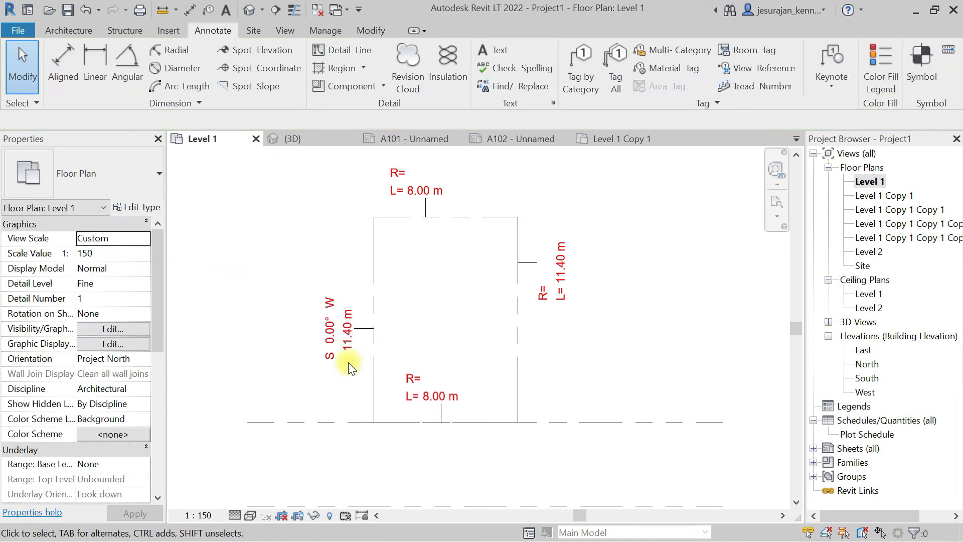
# - Move the plot's left-side tag so the bearing sits outside the property line and the length inside it
pyautogui.click(353, 331)
pyautogui.scroll(5, 354, 330)
pyautogui.moveTo(354, 315); pyautogui.dragTo(430, 315)
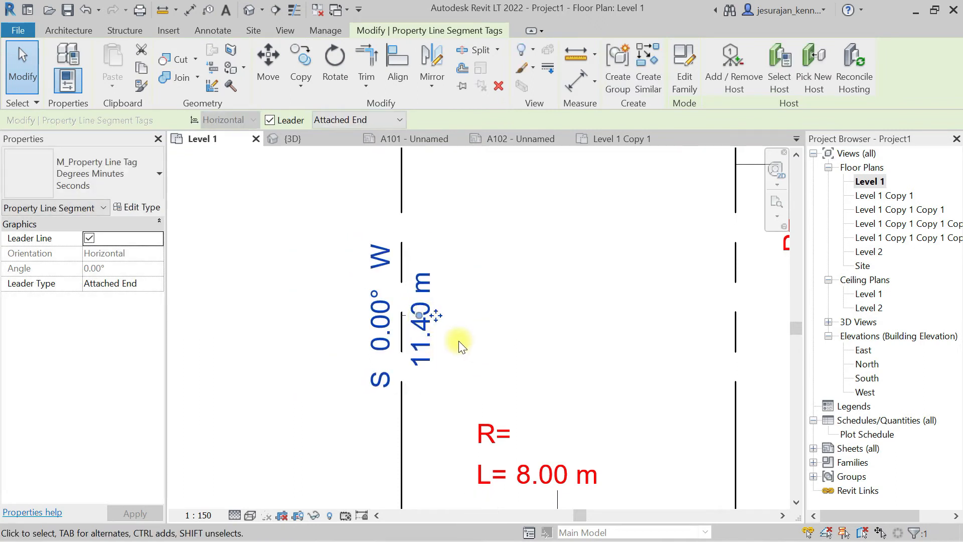
pyautogui.scroll(1, 453, 345)
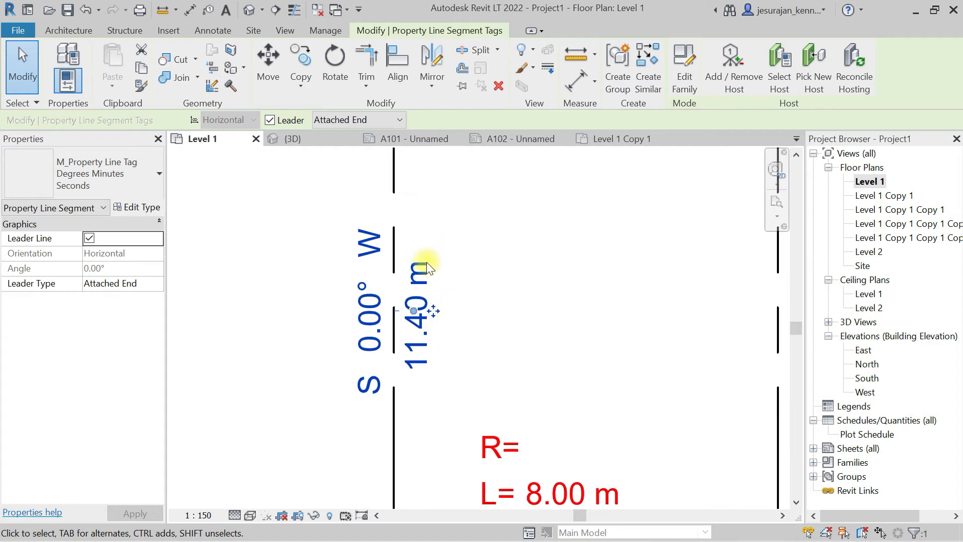
pyautogui.scroll(-1, 419, 284)
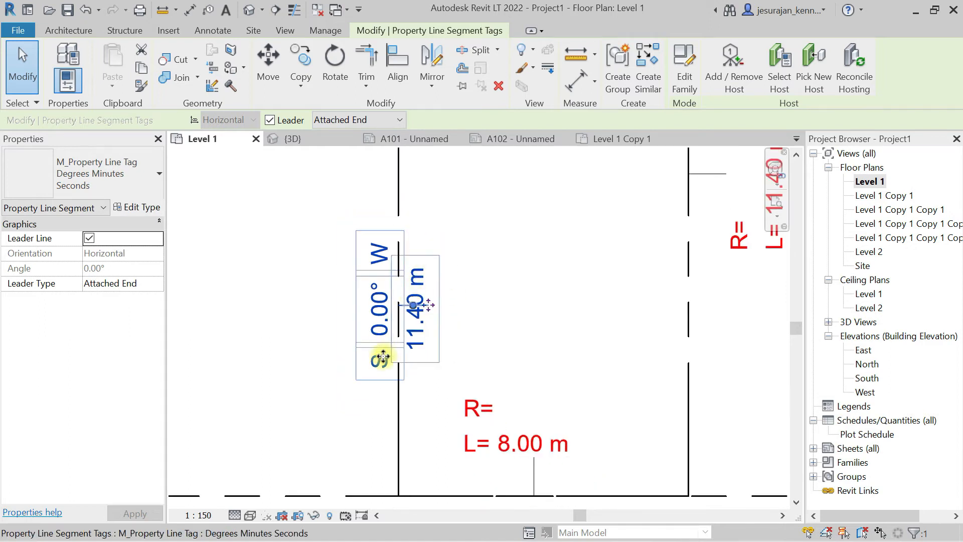
pyautogui.scroll(1, 383, 360)
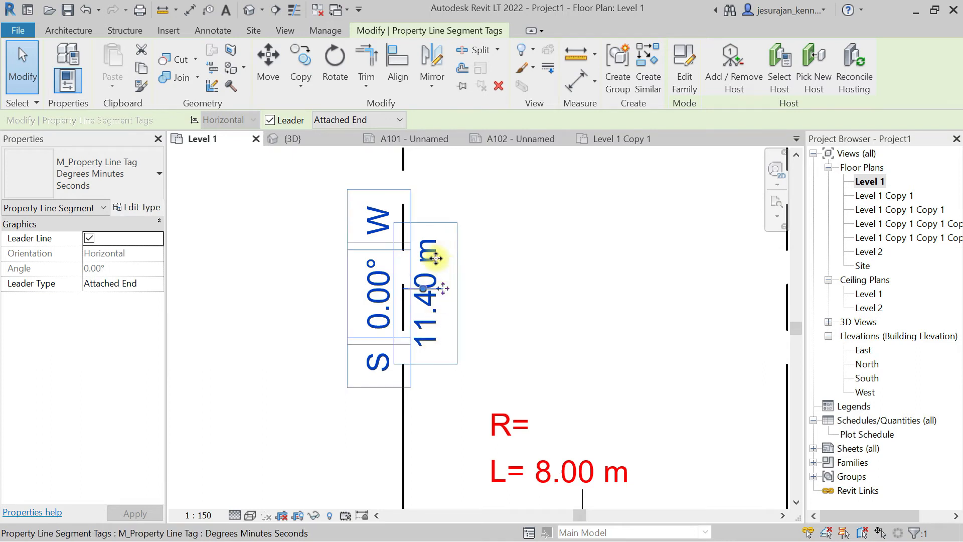
pyautogui.scroll(-5, 436, 258)
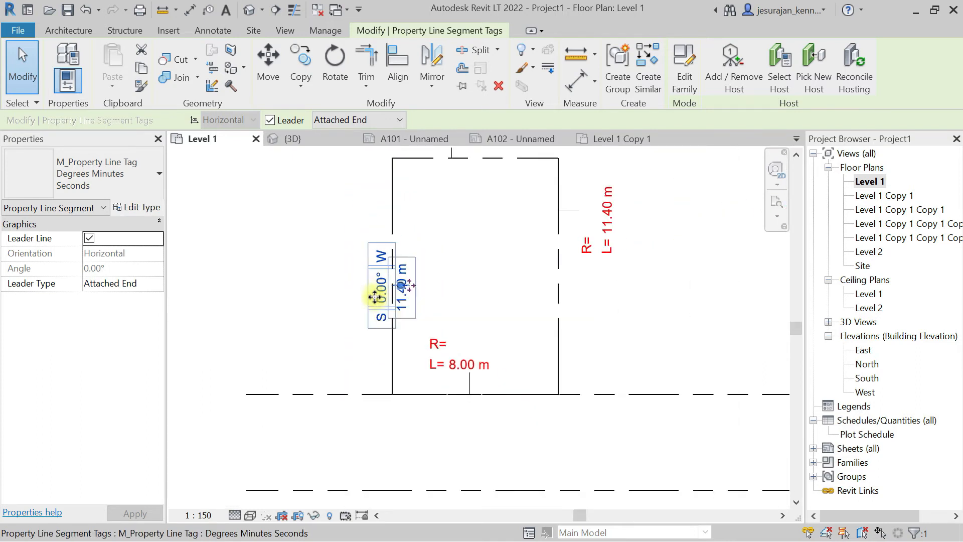
pyautogui.moveTo(526, 291); pyautogui.dragTo(458, 366, button='middle')
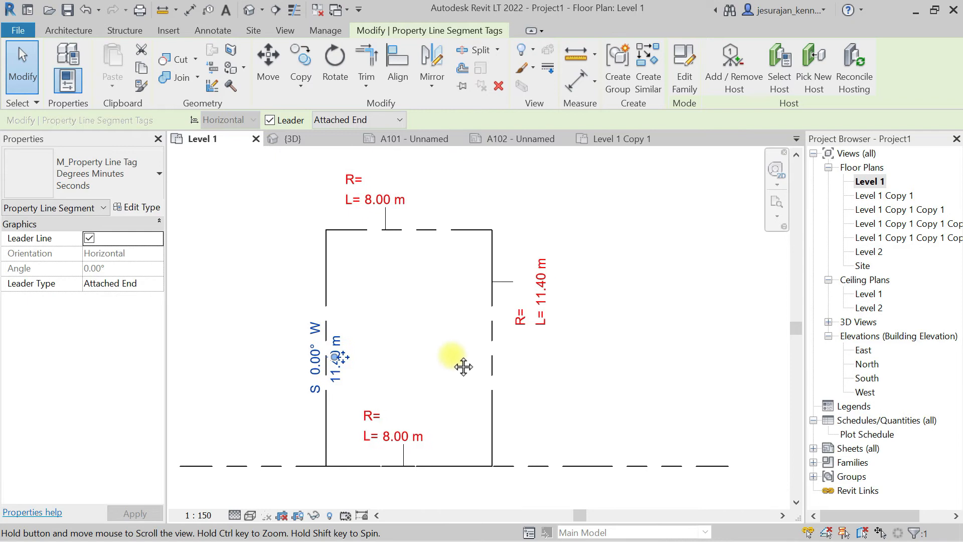
pyautogui.click(631, 355)
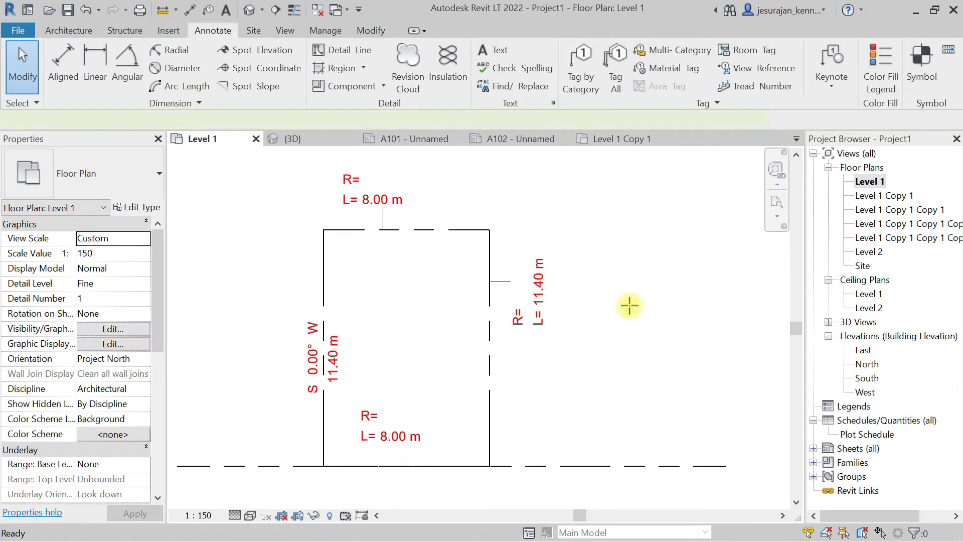
# - Draw a cross of two thin detail lines to the right of the plot, with the vertical line about 6800 mm long
pyautogui.press('d')
pyautogui.press('l')
pyautogui.click(614, 260)
pyautogui.click(614, 399)
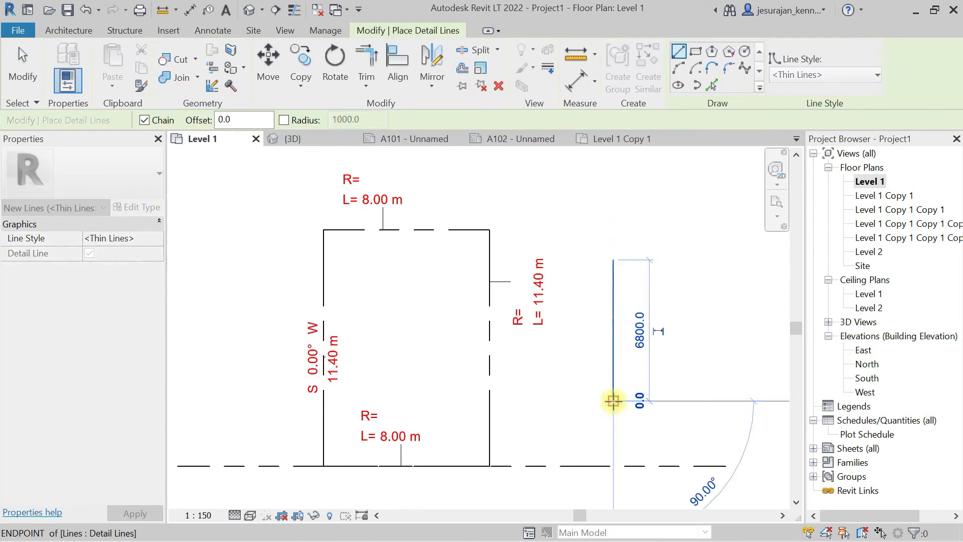
pyautogui.press('Escape')
pyautogui.click(695, 311)
pyautogui.click(561, 311)
pyautogui.press('Escape')
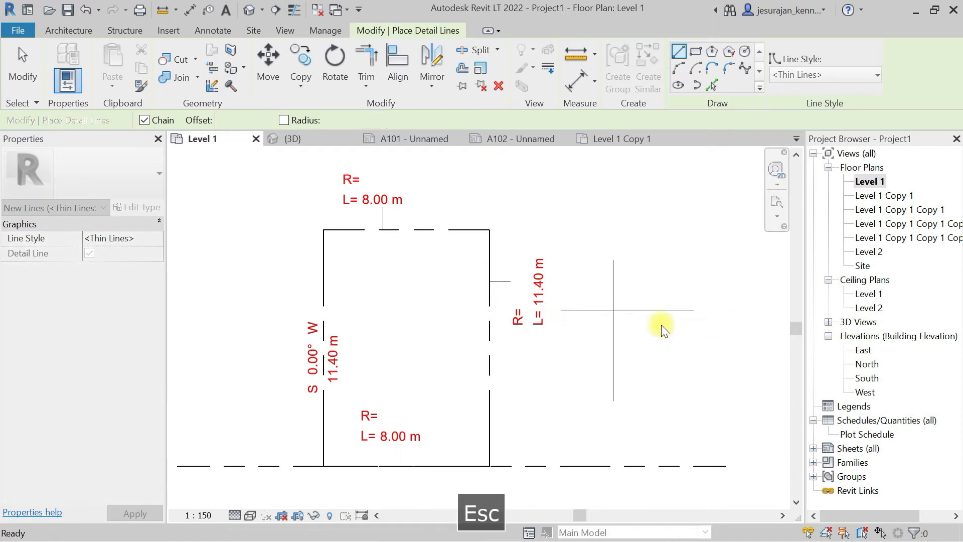
pyautogui.scroll(3, 641, 333)
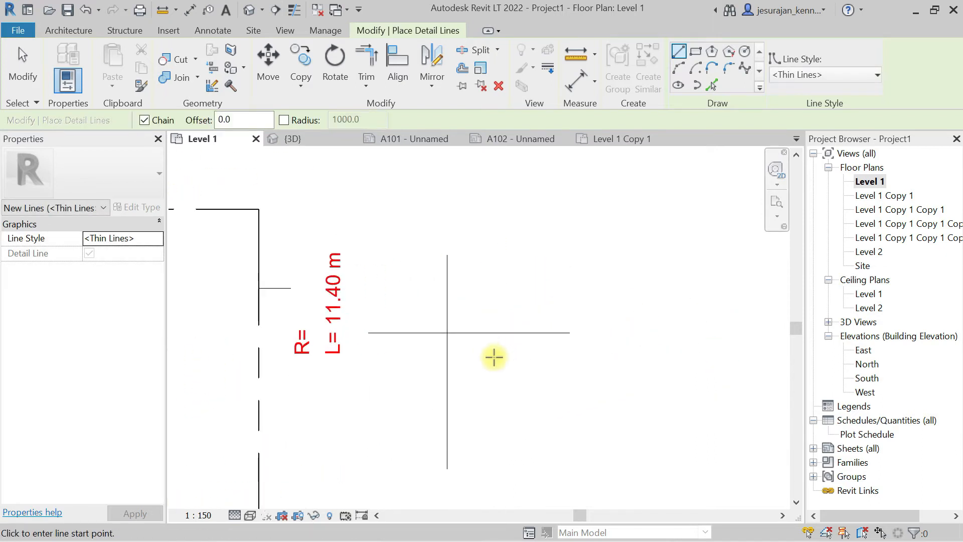
pyautogui.moveTo(494, 357); pyautogui.dragTo(472, 350, button='middle')
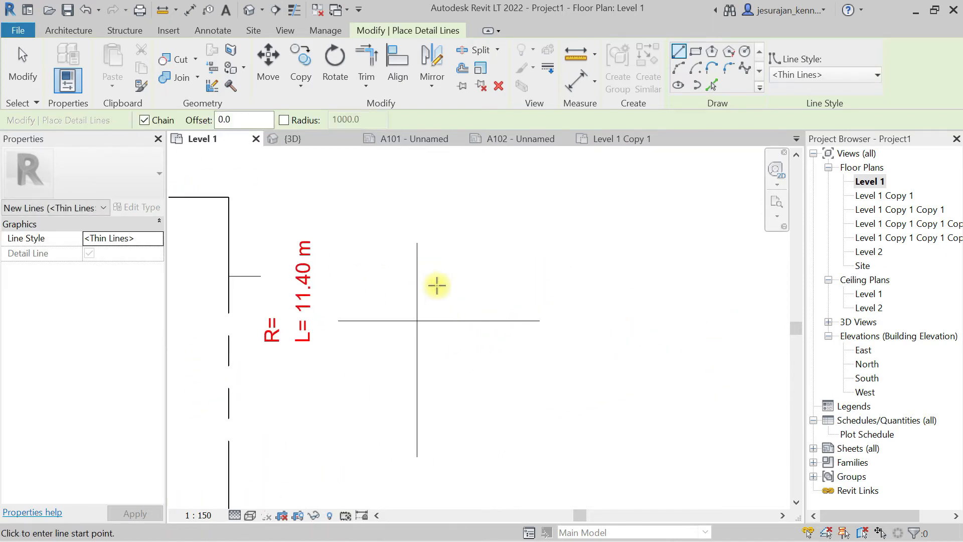
pyautogui.press('Escape')
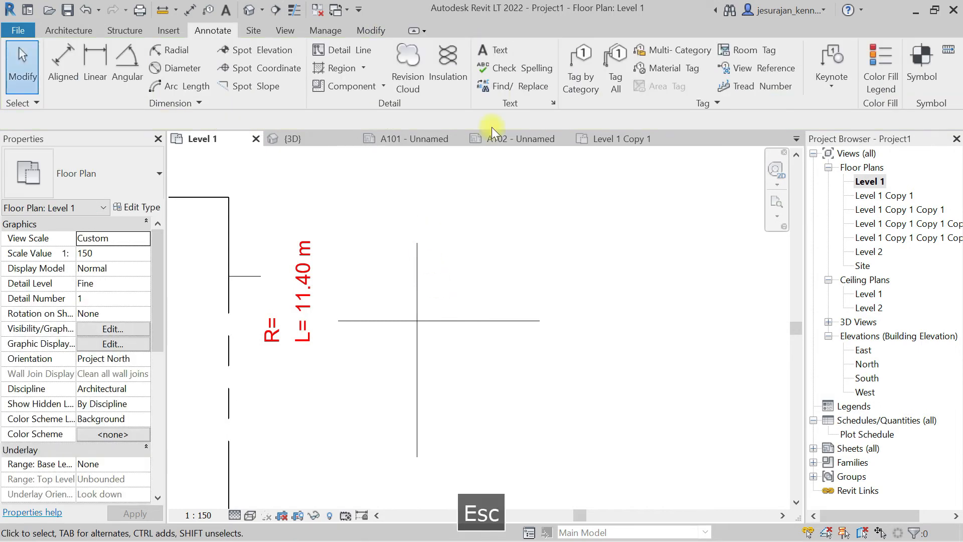
# - Add a 2.5mm Arial text note reading N above the upper end of the cross's vertical line
pyautogui.click(491, 53)
pyautogui.click(390, 187)
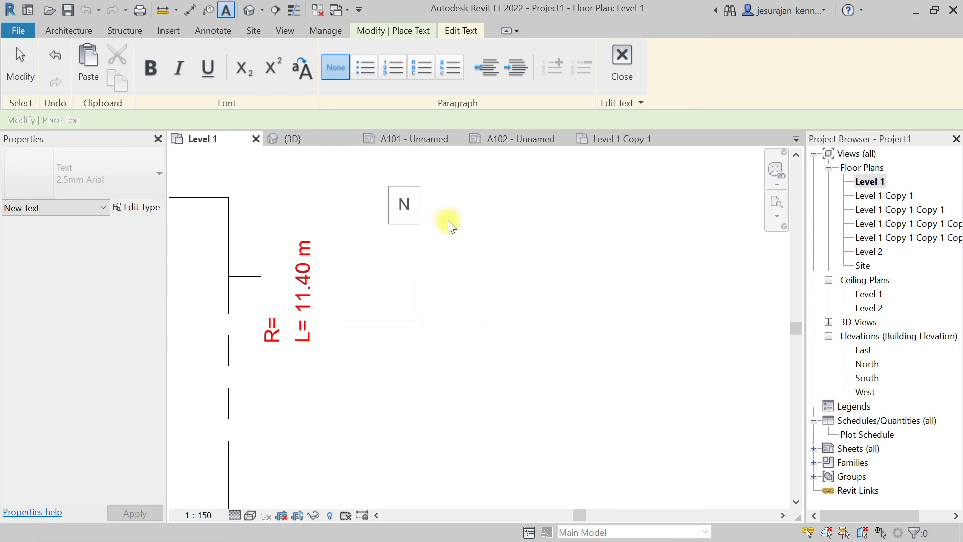
pyautogui.click(452, 226)
pyautogui.press('Escape')
# - Copy the N text note to the other three ends of the cross
pyautogui.click(414, 203)
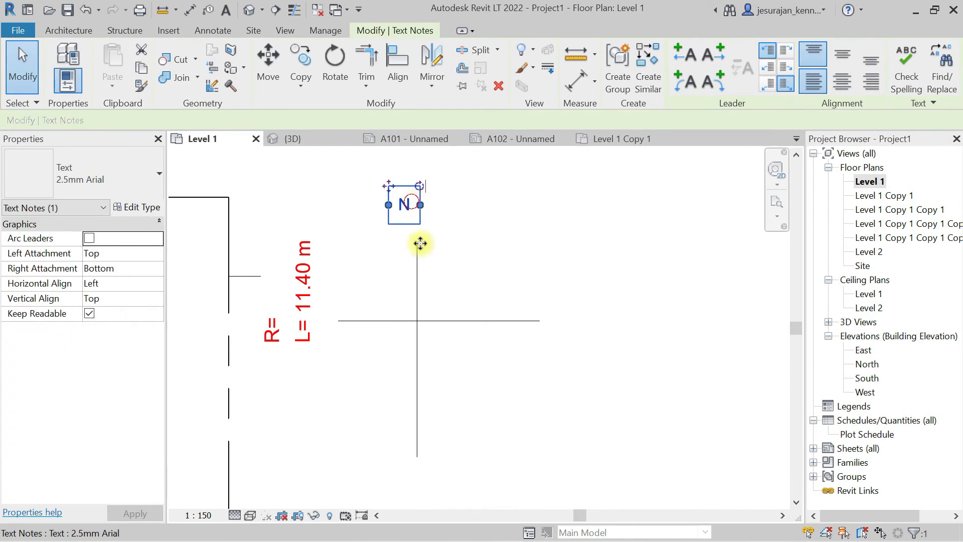
pyautogui.keyDown('ctrl'); pyautogui.moveTo(420, 244); pyautogui.dragTo(430, 480); pyautogui.keyUp('ctrl')
pyautogui.keyDown('ctrl'); pyautogui.moveTo(430, 480); pyautogui.dragTo(332, 309); pyautogui.keyUp('ctrl')
# - Change the text note at the cross's left end to W and the one at its right end to E
pyautogui.doubleClick(331, 308)
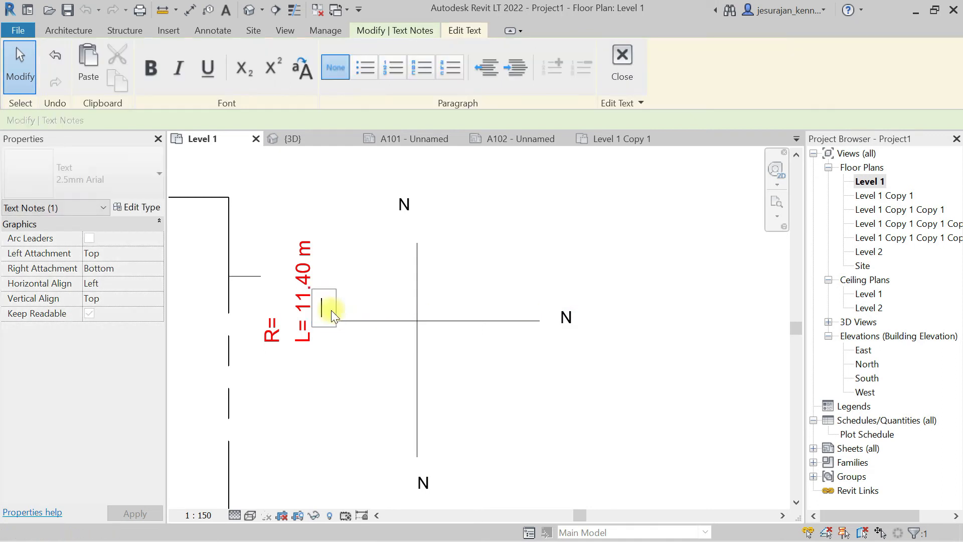
pyautogui.write('W')
pyautogui.click(577, 321)
pyautogui.doubleClick(567, 315)
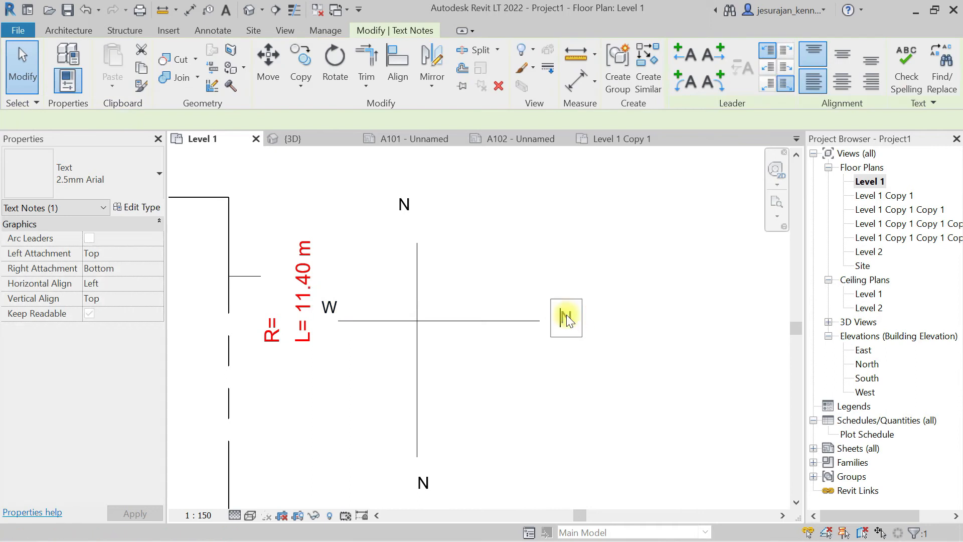
pyautogui.press('Delete')
pyautogui.write('E')
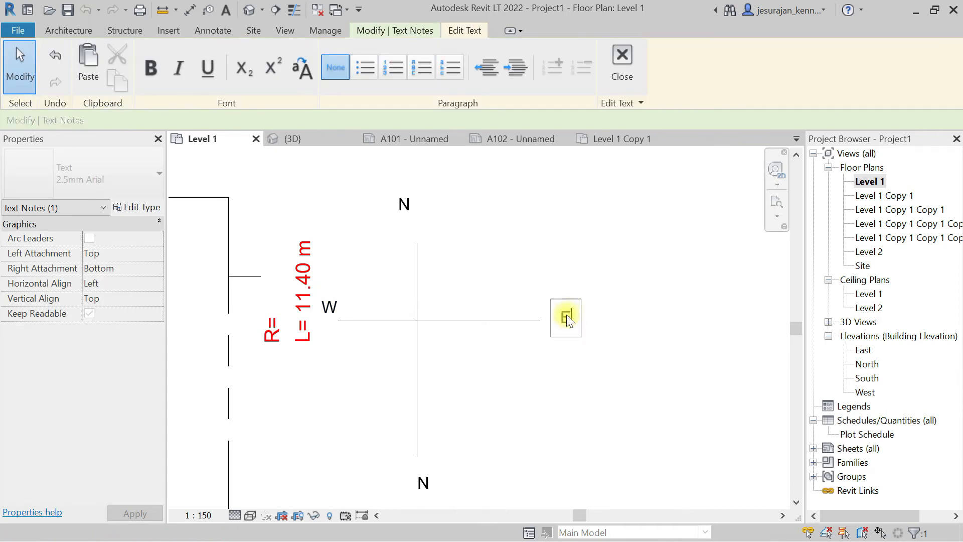
# - Replace the text of the note below the cross's vertical line with S
pyautogui.click(435, 485)
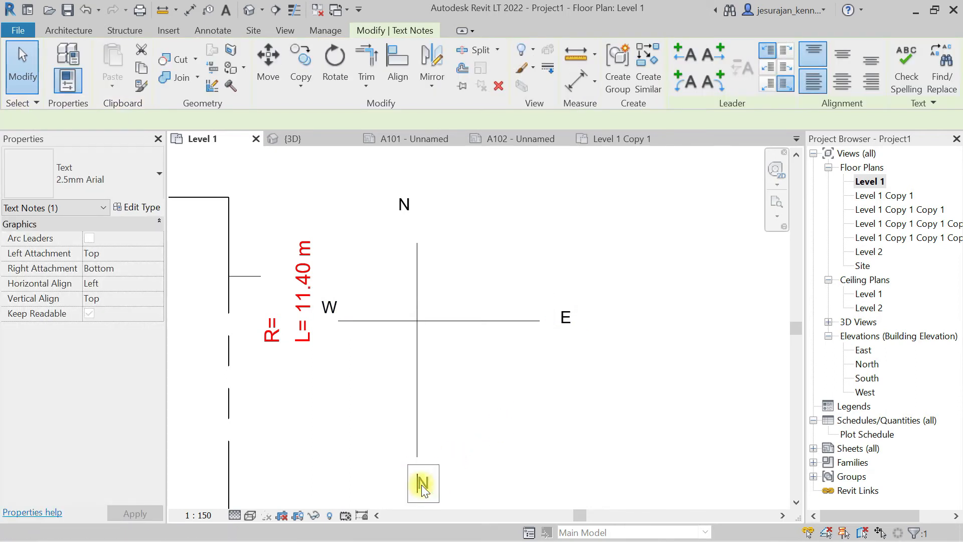
pyautogui.doubleClick(423, 484)
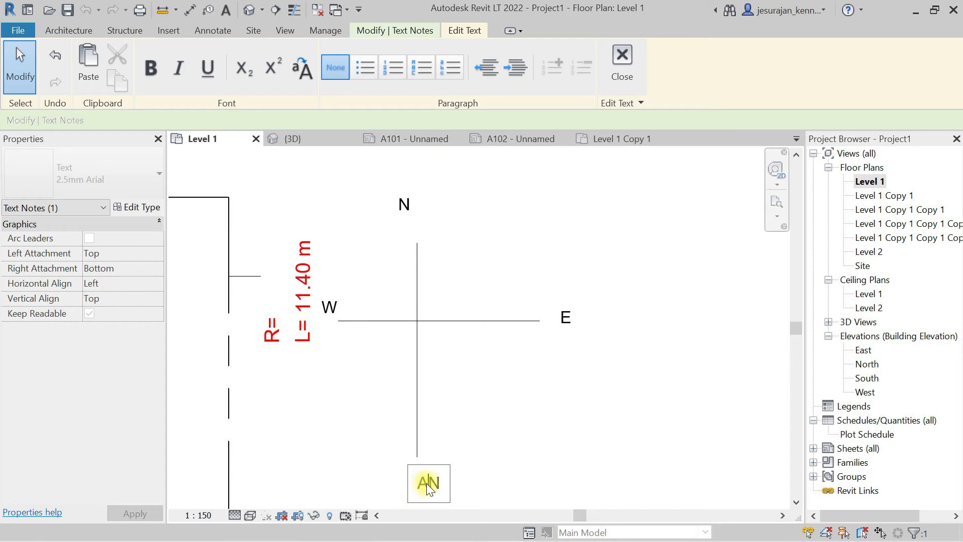
pyautogui.press('Delete')
pyautogui.write('S')
pyautogui.click(452, 419)
pyautogui.click(514, 393)
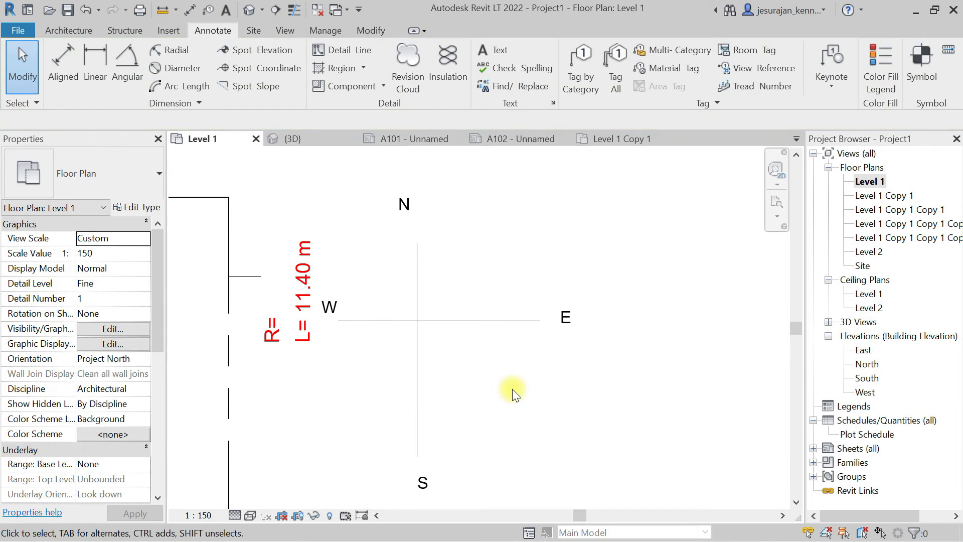
# - Change the three R=/L= tags on the plot's top, right and bottom boundaries to the M_Property Line Tag: Degrees Minutes Seconds type
pyautogui.click(230, 219)
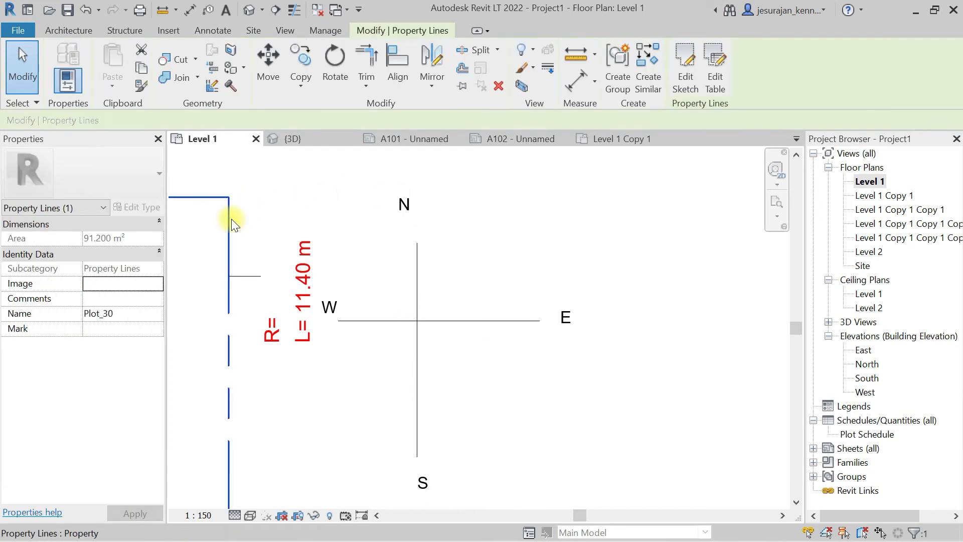
pyautogui.moveTo(344, 241); pyautogui.dragTo(698, 235, button='middle')
pyautogui.scroll(3, 295, 413)
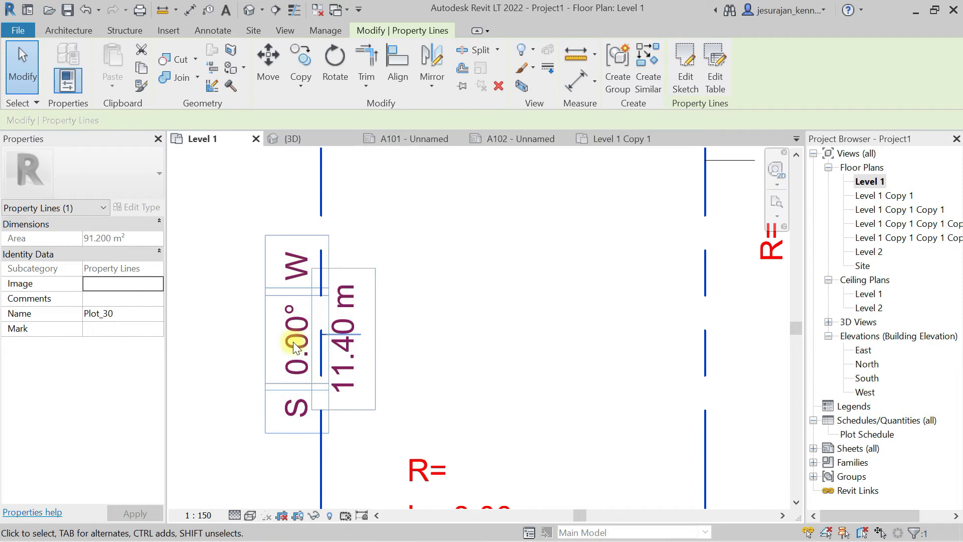
pyautogui.scroll(-3, 252, 354)
pyautogui.moveTo(598, 221)
pyautogui.mouseDown(button='middle')
pyautogui.moveTo(324, 318)
pyautogui.moveTo(286, 318)
pyautogui.mouseUp(button='middle')
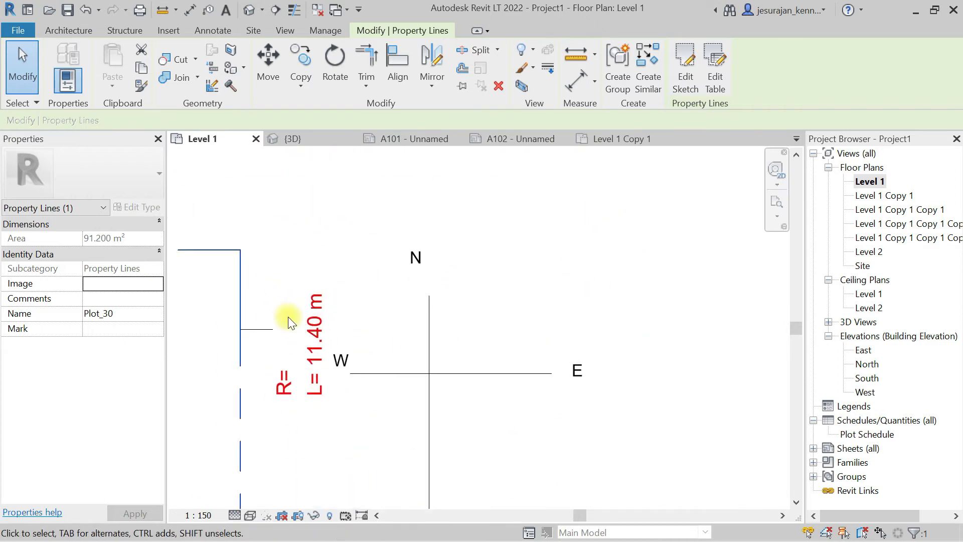
pyautogui.scroll(-2, 351, 326)
pyautogui.moveTo(353, 330); pyautogui.dragTo(503, 279, button='middle')
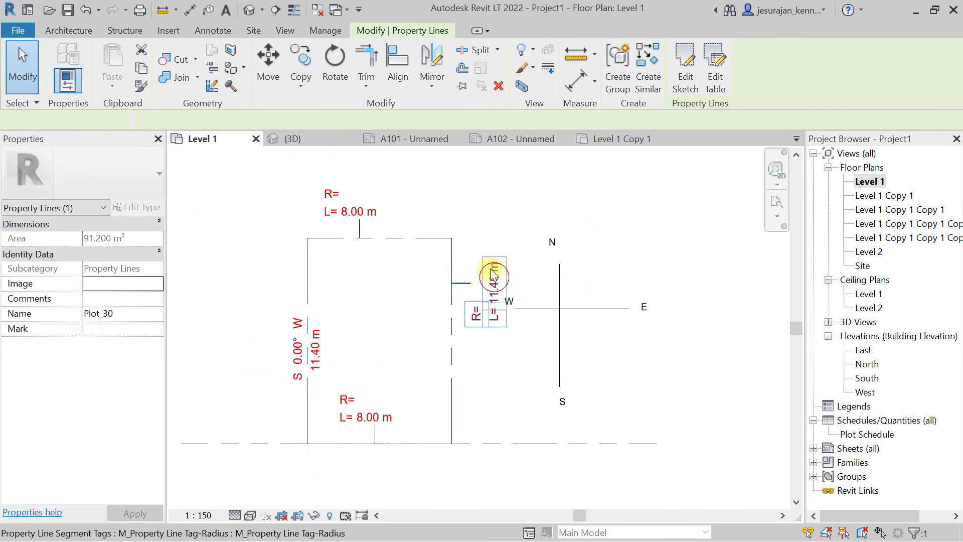
pyautogui.click(494, 287)
pyautogui.keyDown('ctrl'); pyautogui.click(369, 401); pyautogui.keyUp('ctrl')
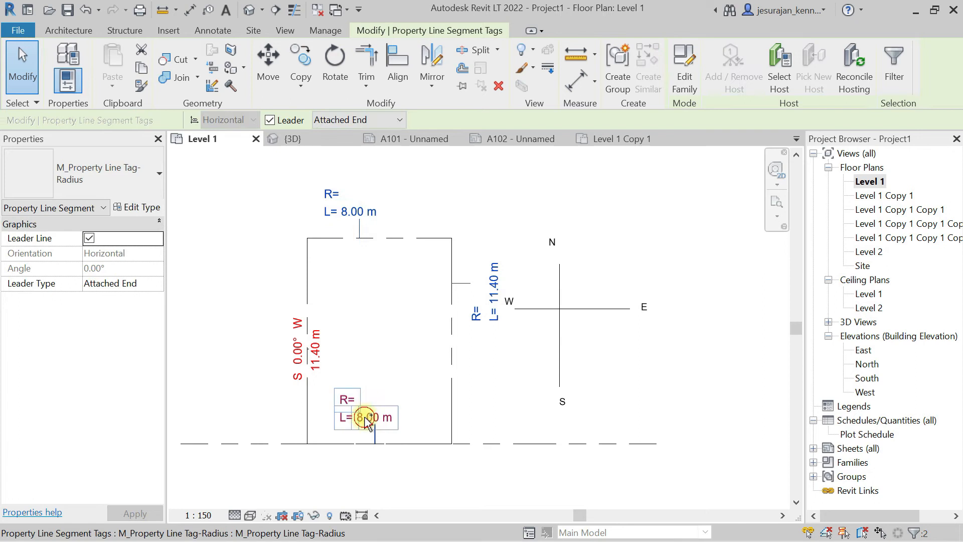
pyautogui.click(92, 178)
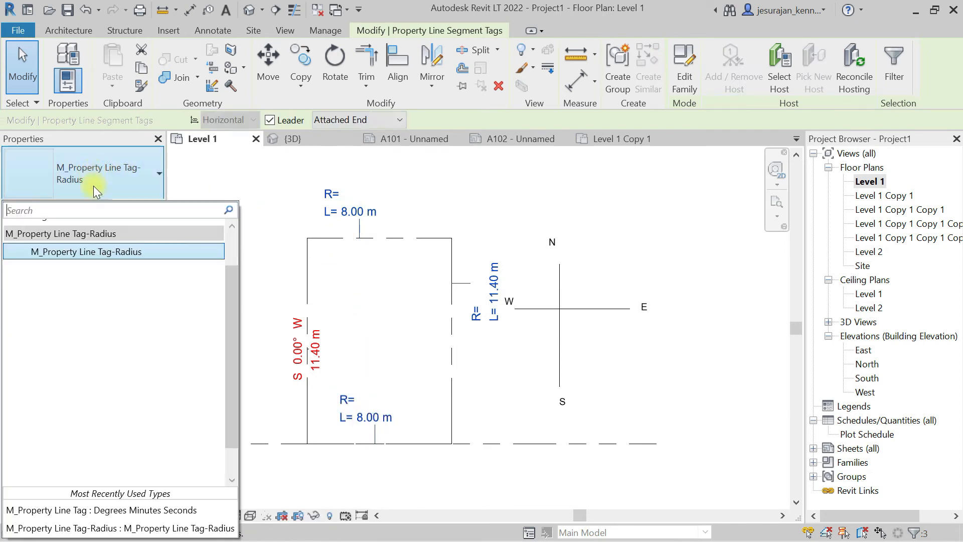
pyautogui.click(93, 219)
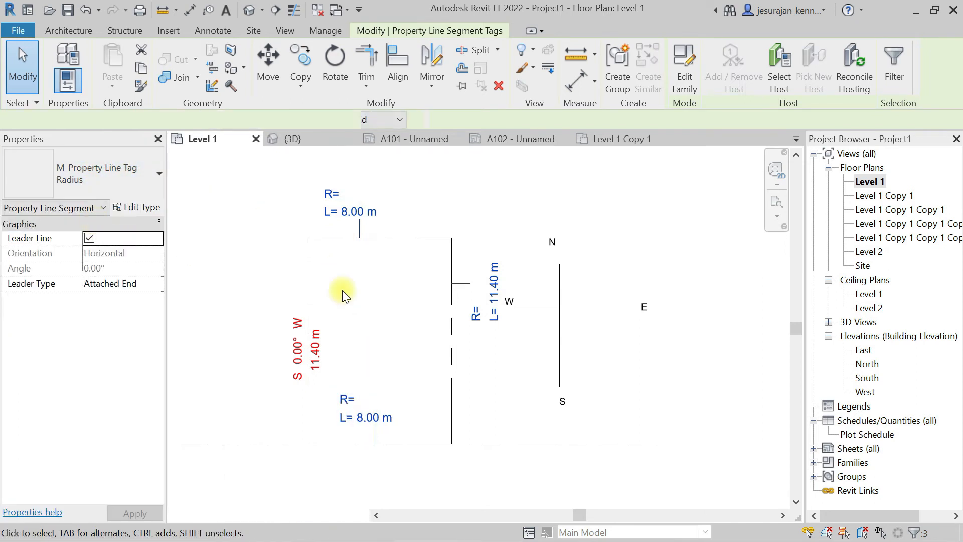
pyautogui.click(411, 290)
# - Remove the leaders from the plot's upper and lower boundary tags and move both tags down onto their lines
pyautogui.click(369, 200)
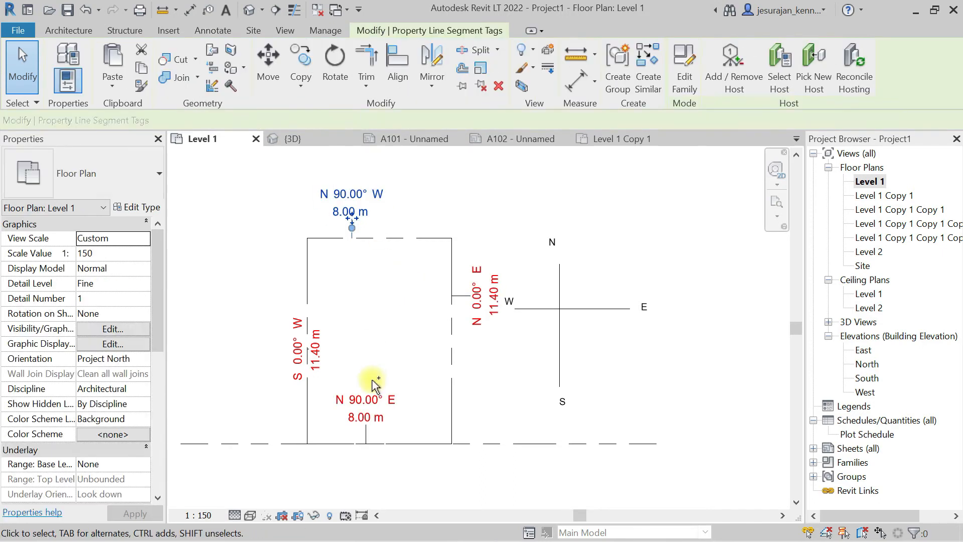
pyautogui.keyDown('ctrl'); pyautogui.click(375, 385); pyautogui.keyUp('ctrl')
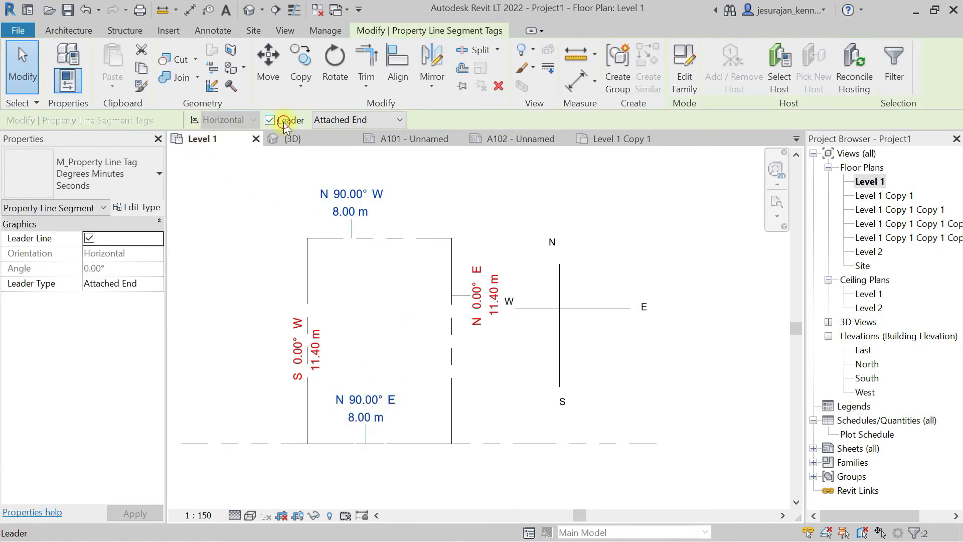
pyautogui.click(284, 124)
pyautogui.moveTo(392, 403); pyautogui.dragTo(386, 437)
# - Remove the leader from the tag on the plot's right boundary and move the tag onto that line
pyautogui.click(454, 271)
pyautogui.click(286, 120)
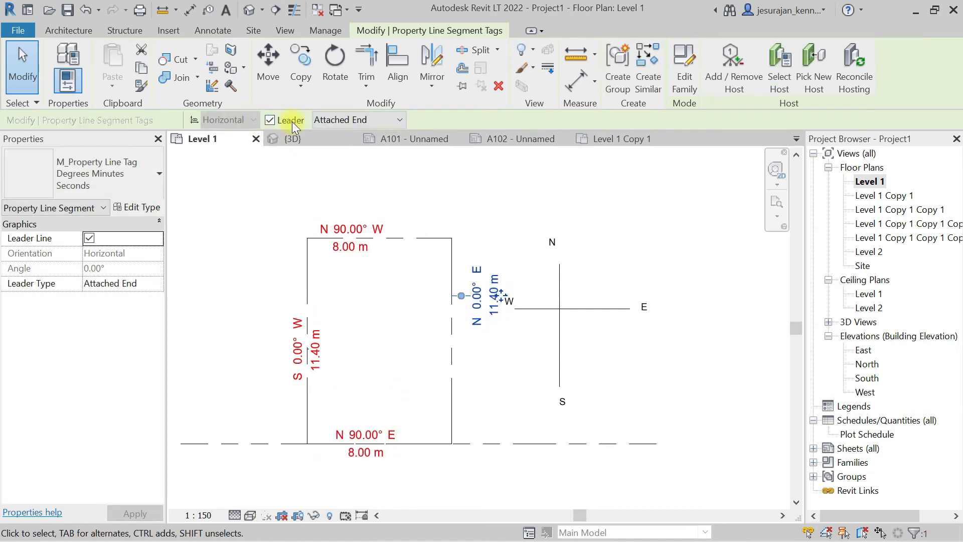
pyautogui.click(292, 122)
pyautogui.moveTo(476, 323); pyautogui.dragTo(446, 361)
pyautogui.click(503, 248)
# - Examine the bearing tags on the plot boundaries against the N, S, E and W compass diagram
pyautogui.scroll(1, 643, 281)
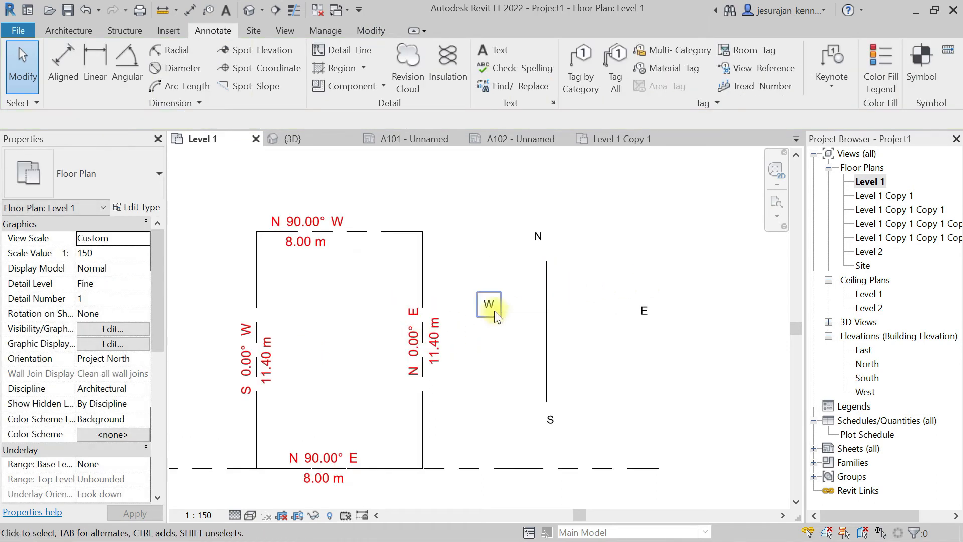
pyautogui.scroll(1, 430, 418)
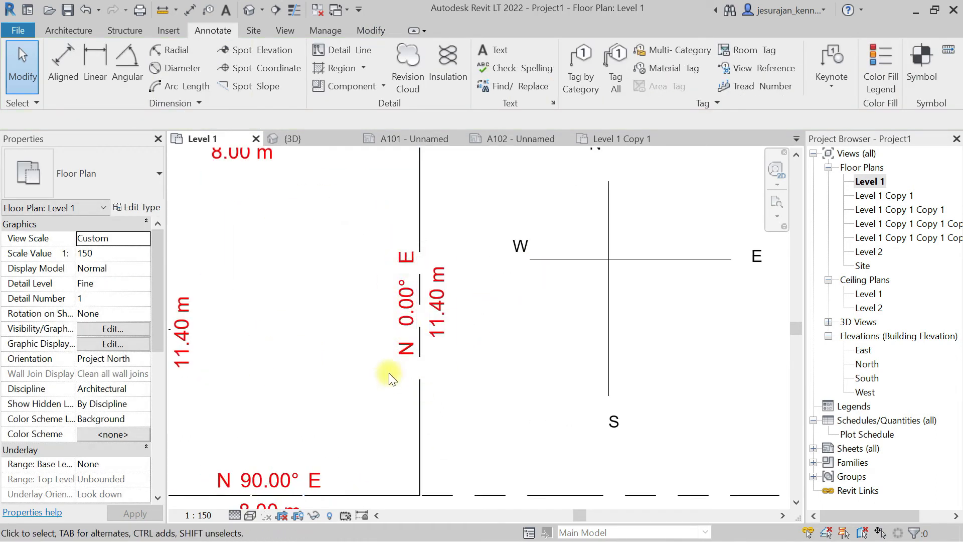
pyautogui.scroll(-1, 388, 380)
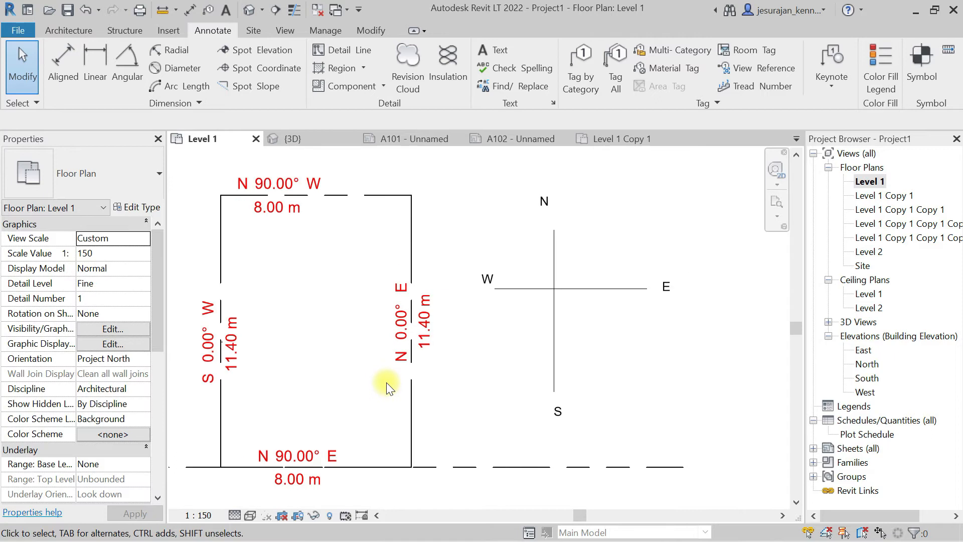
pyautogui.moveTo(572, 290); pyautogui.dragTo(445, 337, button='middle')
pyautogui.scroll(2, 446, 338)
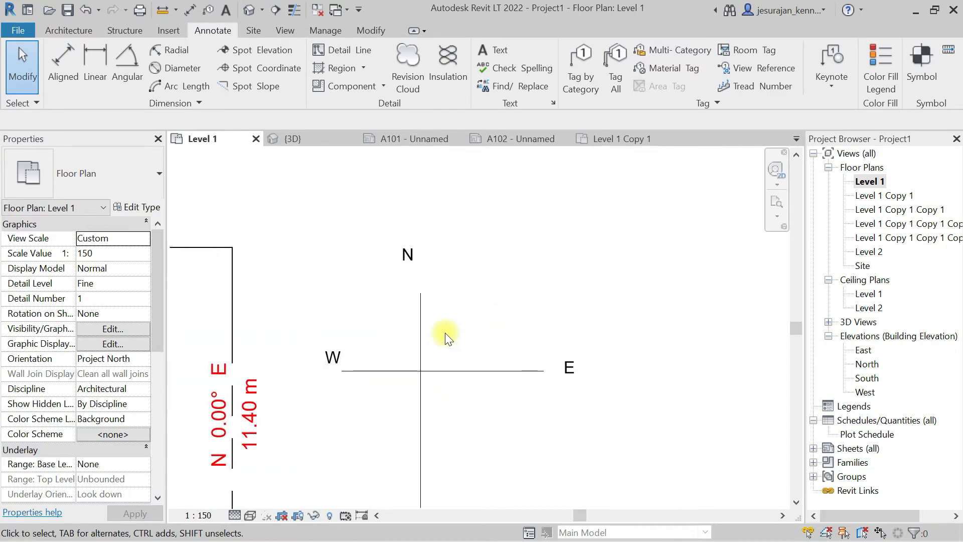
pyautogui.scroll(-2, 456, 294)
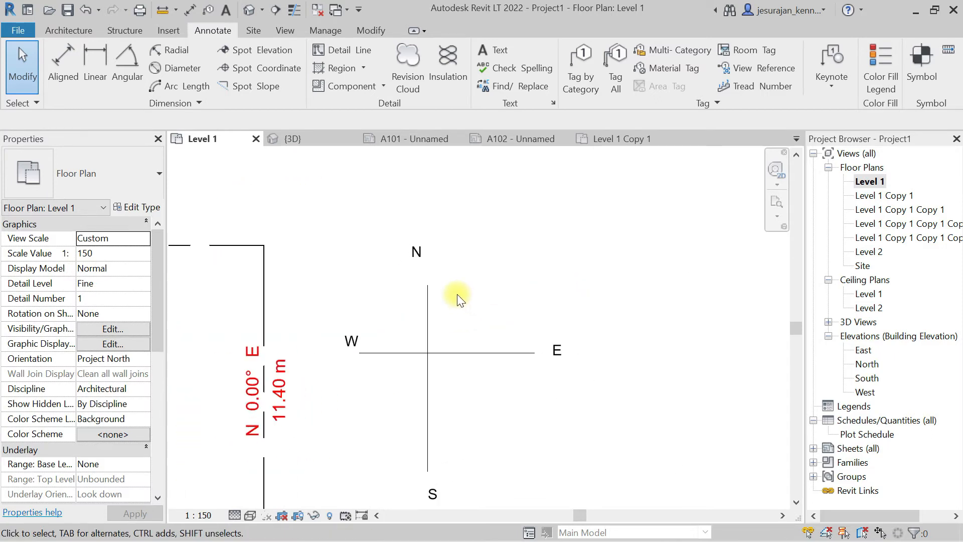
pyautogui.scroll(-1, 457, 294)
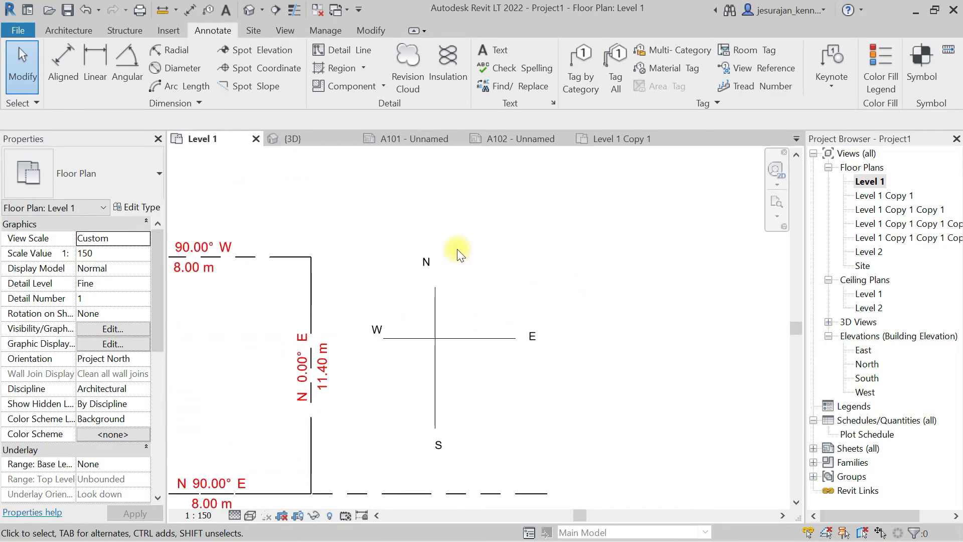
# - Start a property line by sketching and draw a vertical 6600 mm line upward from the centre of the compass cross
pyautogui.click(254, 32)
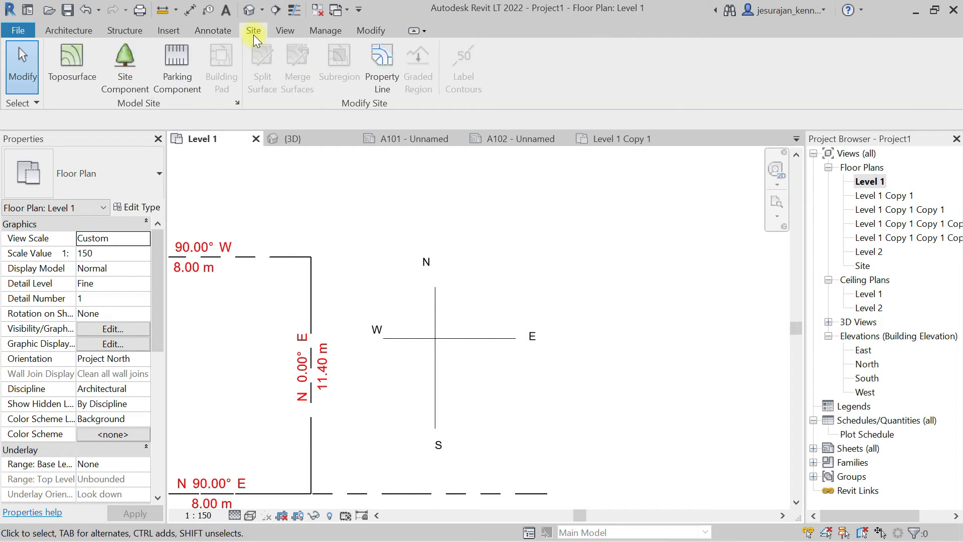
pyautogui.click(378, 67)
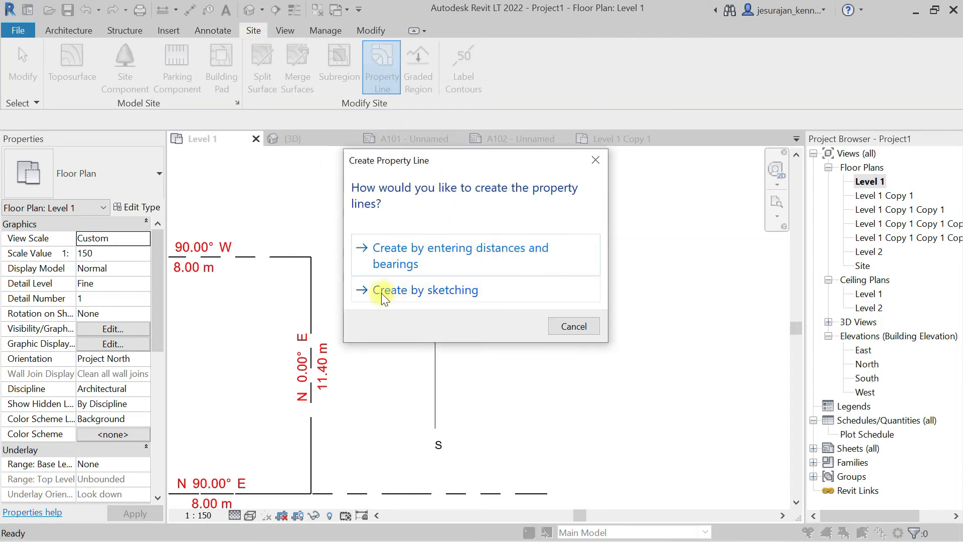
pyautogui.click(444, 295)
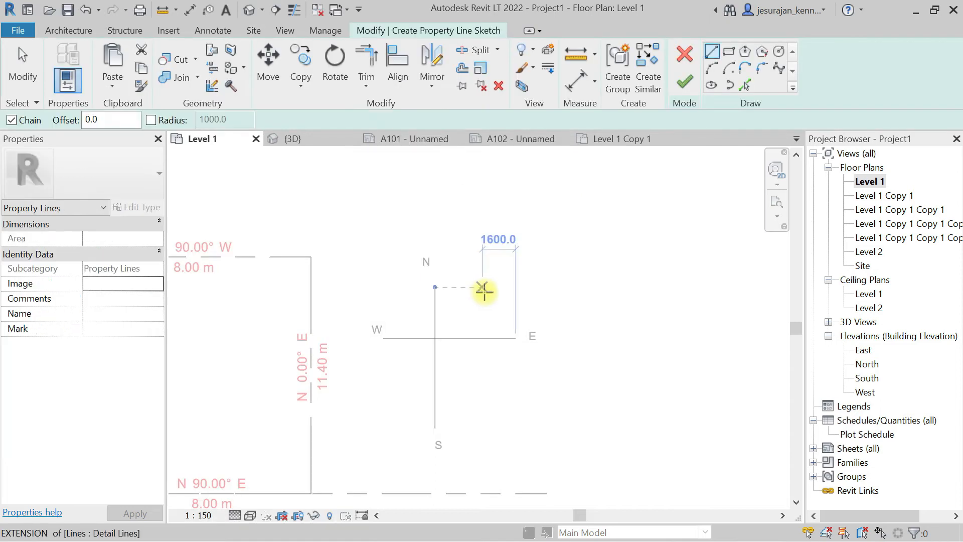
pyautogui.scroll(1, 432, 324)
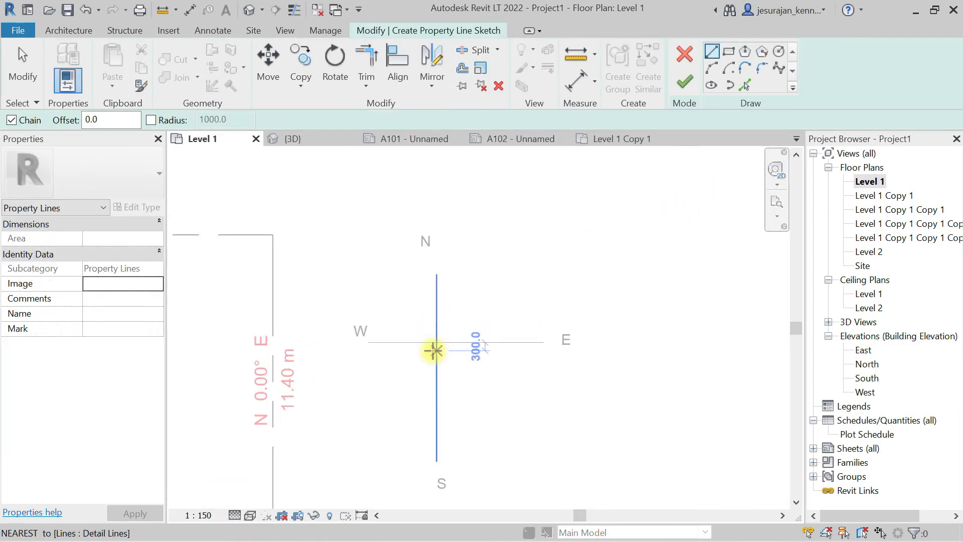
pyautogui.click(435, 343)
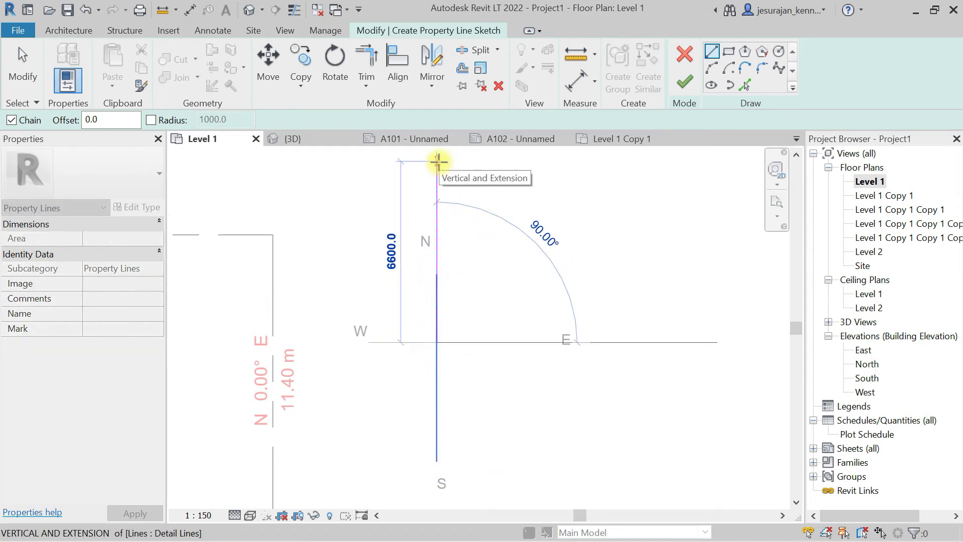
pyautogui.click(438, 162)
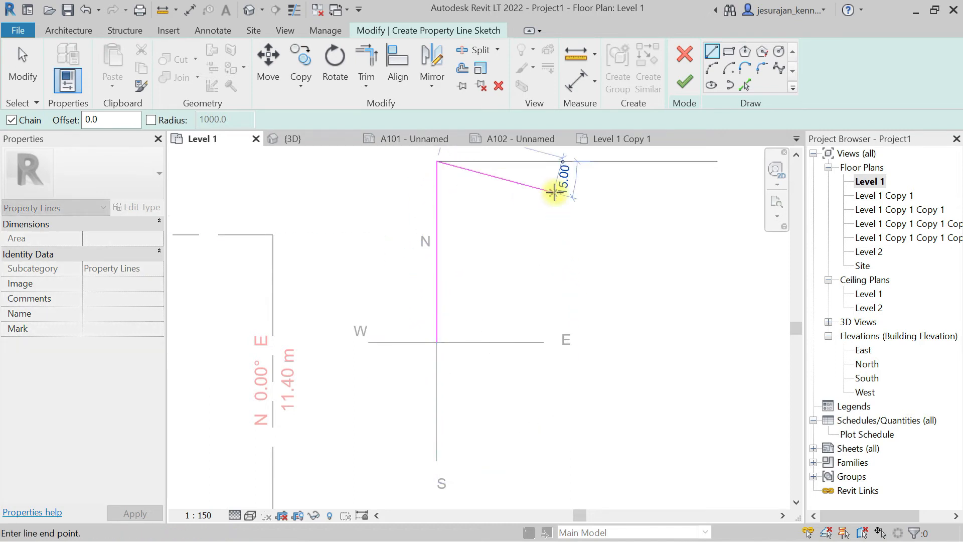
pyautogui.press('Escape')
pyautogui.press('Escape')
# - Rotate the sketched line 33° clockwise about its lower endpoint at the cross centre and finish the property line sketch
pyautogui.click(441, 185)
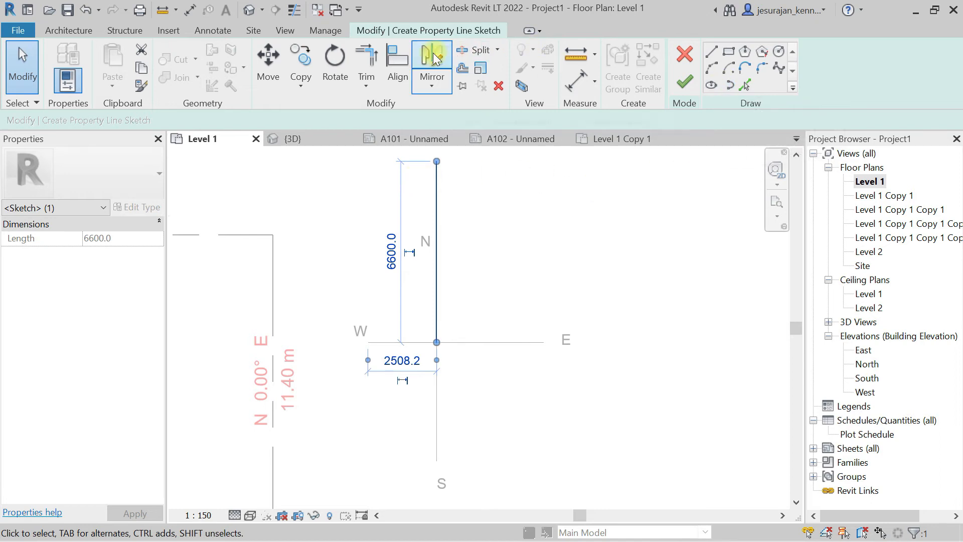
pyautogui.click(331, 59)
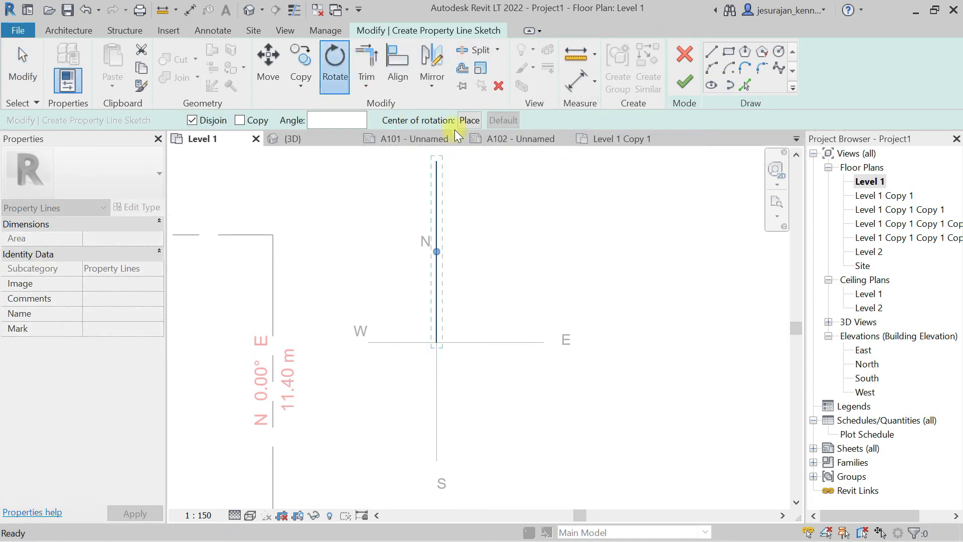
pyautogui.click(466, 120)
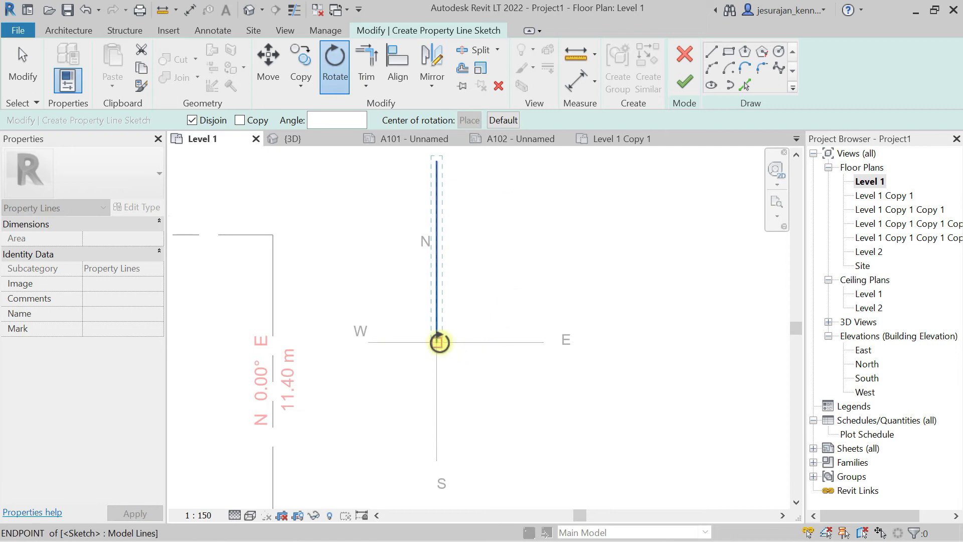
pyautogui.click(436, 342)
pyautogui.click(437, 160)
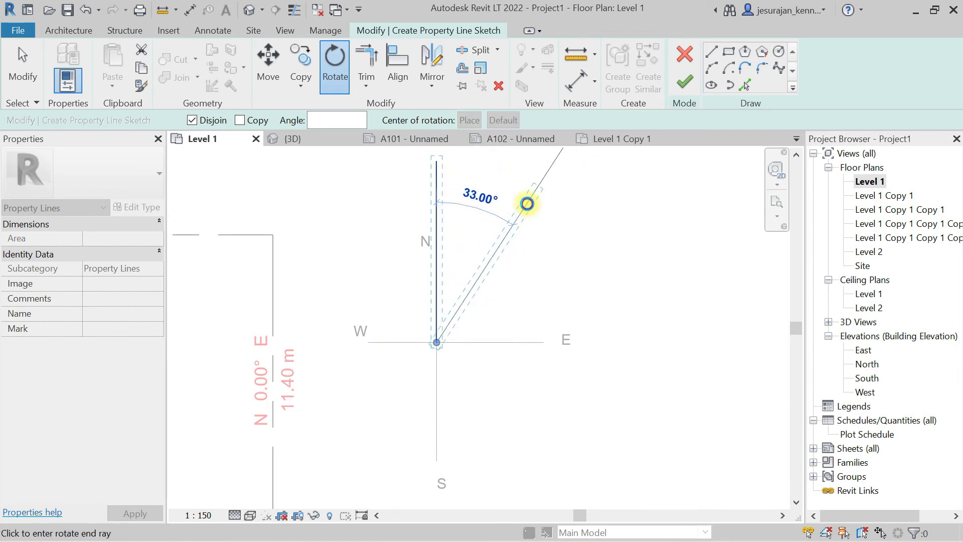
pyautogui.click(527, 203)
pyautogui.click(661, 185)
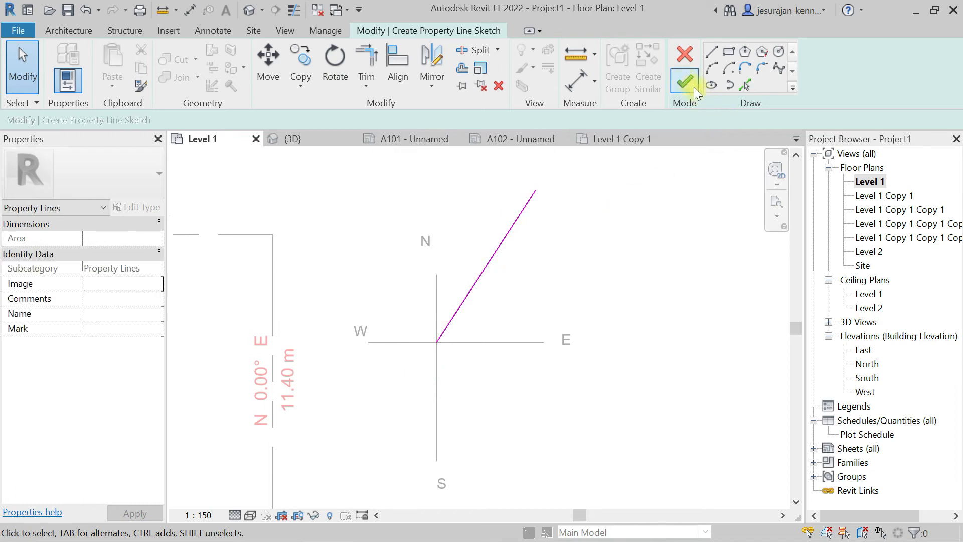
pyautogui.click(682, 80)
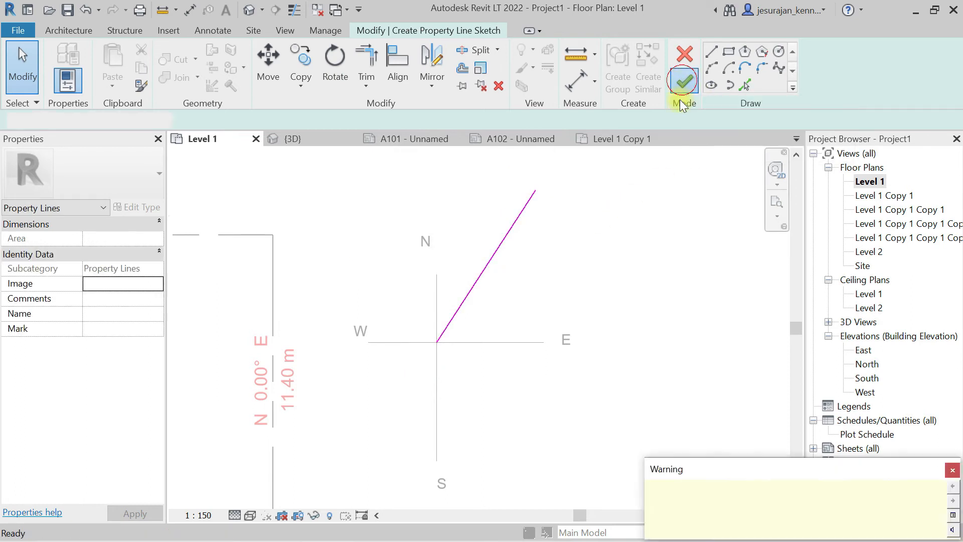
pyautogui.click(617, 220)
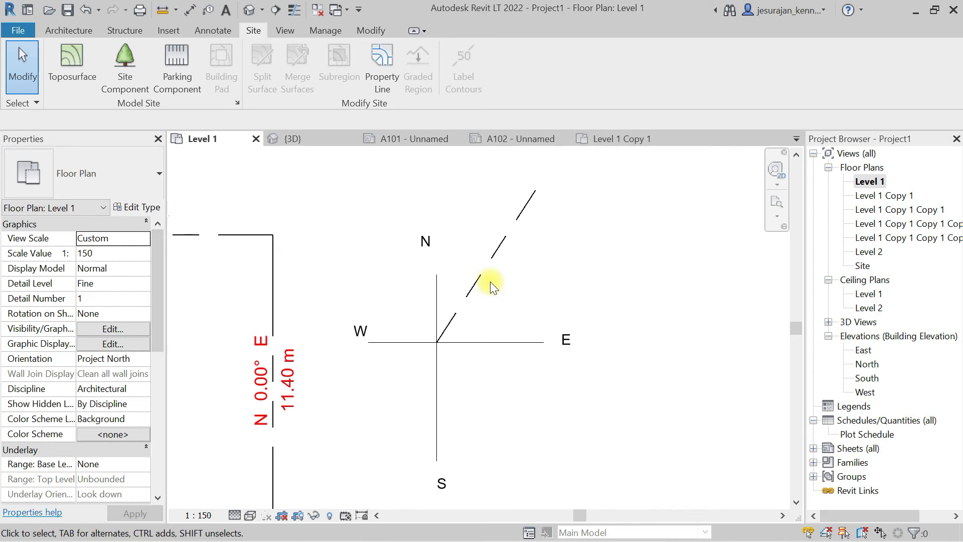
# - Tag the slanted property line with a leader, using the same tag type as the plot's right boundary
pyautogui.click(291, 363)
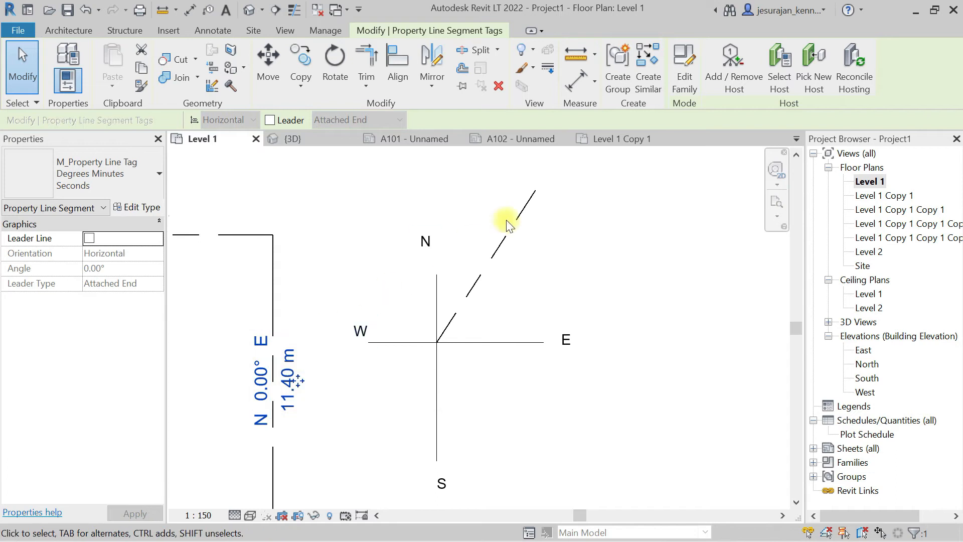
pyautogui.click(642, 61)
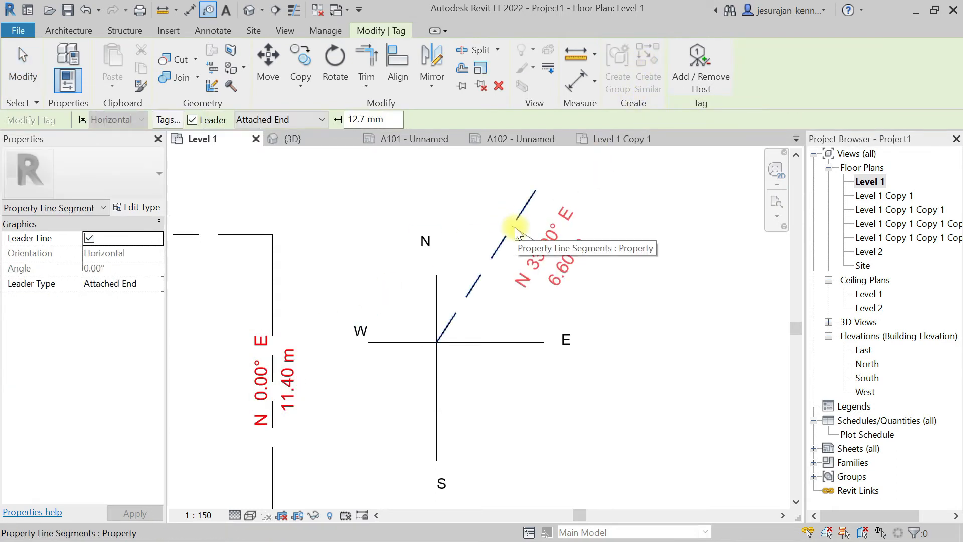
pyautogui.press('Escape')
pyautogui.press('Escape')
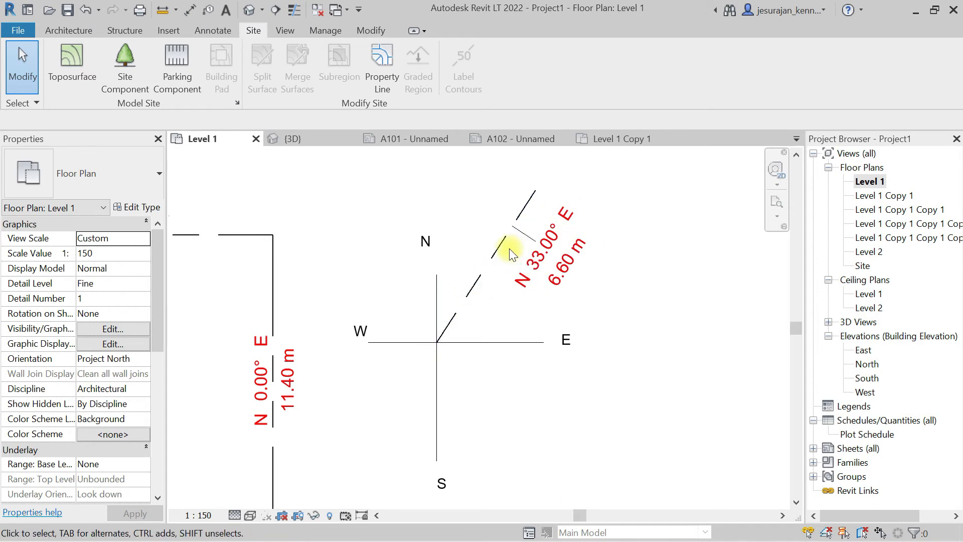
# - Add an angular dimension between the compass's north-south line and the slanted property line, placing its arc near the N label
pyautogui.click(213, 30)
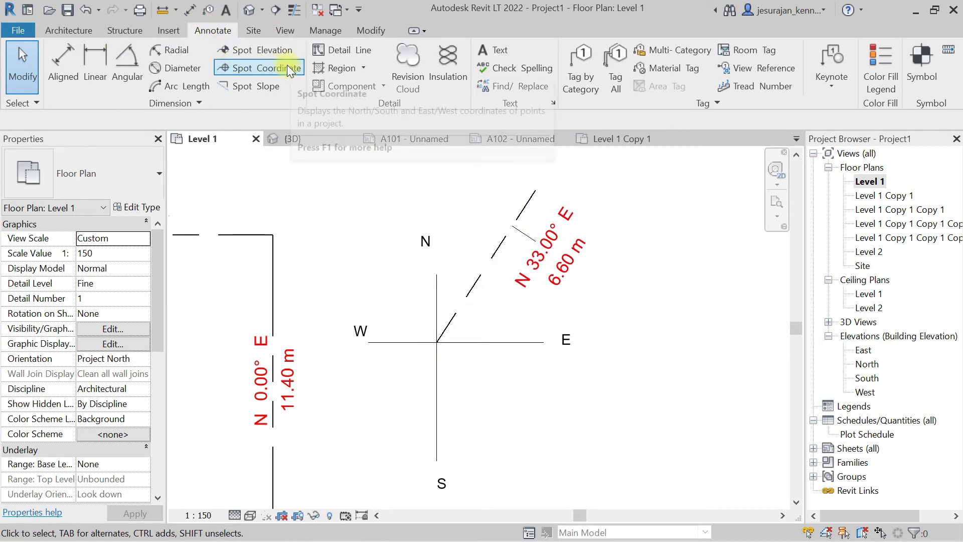
pyautogui.click(125, 65)
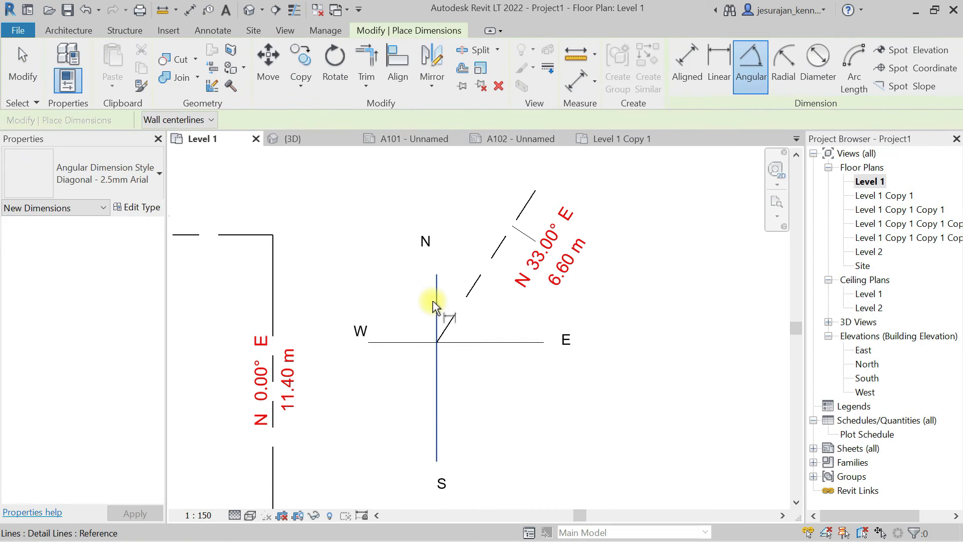
pyautogui.click(464, 304)
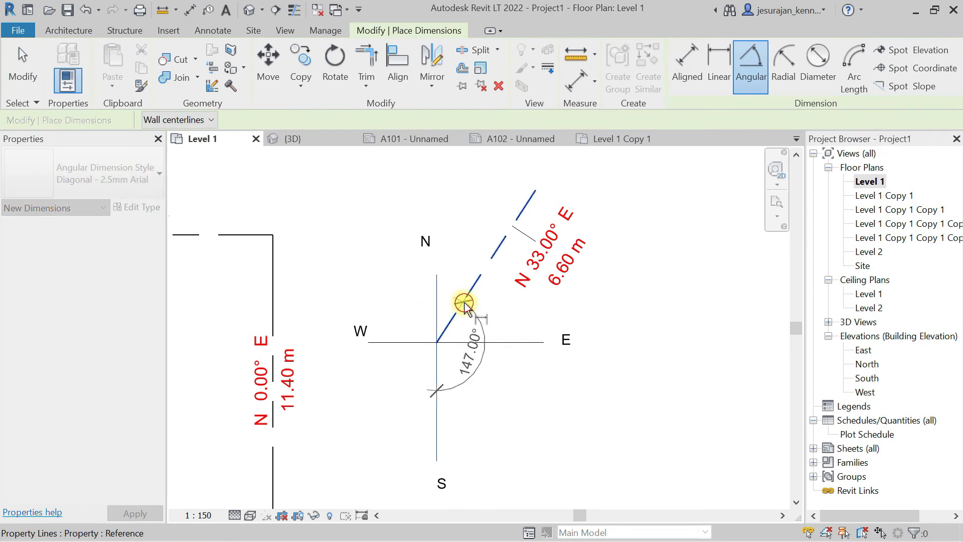
pyautogui.click(460, 264)
pyautogui.press('Escape')
pyautogui.press('Escape')
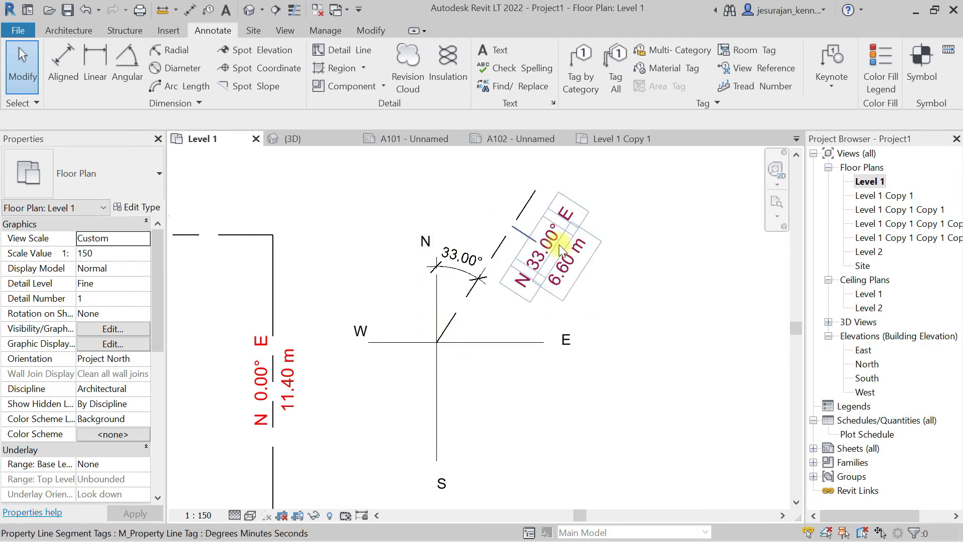
# - Compare the slanted line's bearing tag with the angular dimension, and check the name and area properties of the rectangular plot boundary
pyautogui.click(551, 224)
pyautogui.scroll(1, 582, 210)
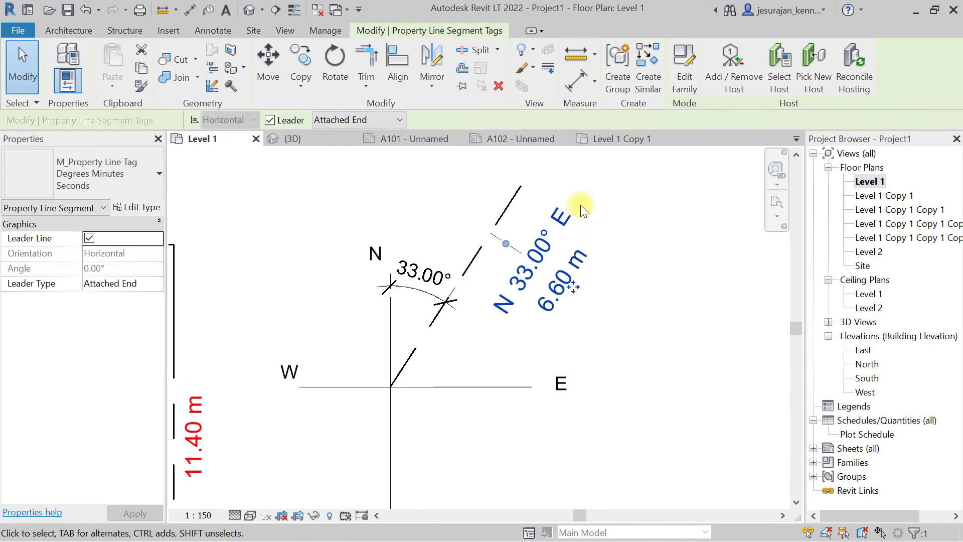
pyautogui.click(642, 188)
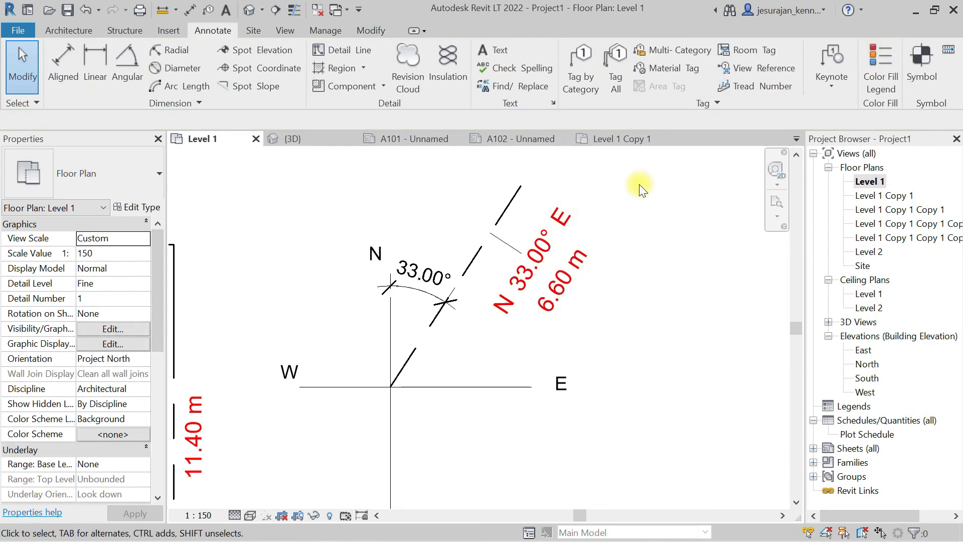
pyautogui.moveTo(641, 189); pyautogui.dragTo(590, 203, button='middle')
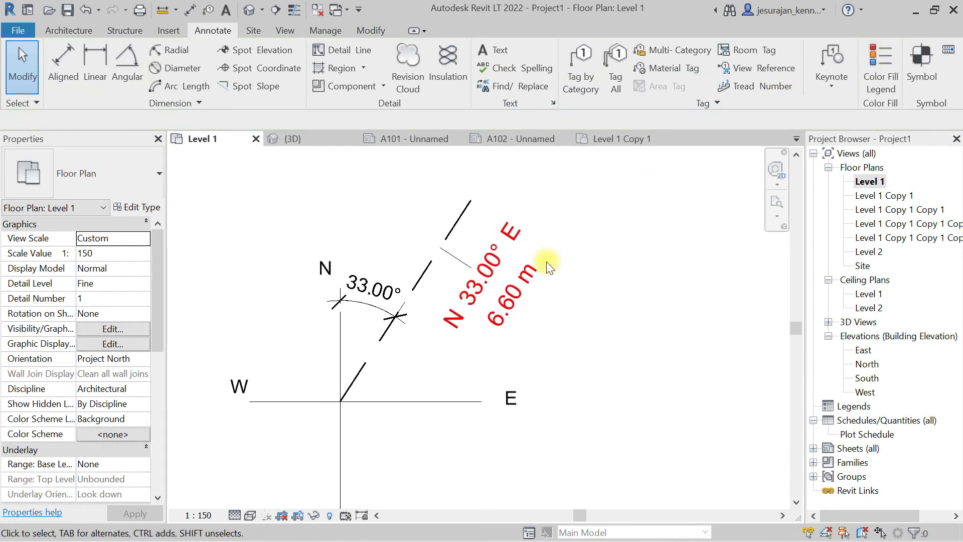
pyautogui.scroll(-5, 548, 267)
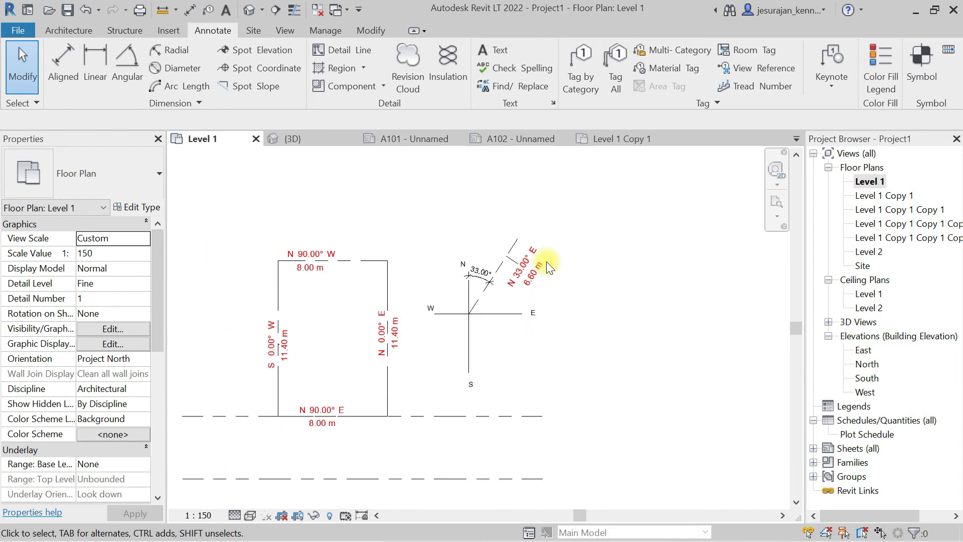
pyautogui.scroll(2, 294, 394)
pyautogui.moveTo(349, 353); pyautogui.dragTo(423, 324, button='middle')
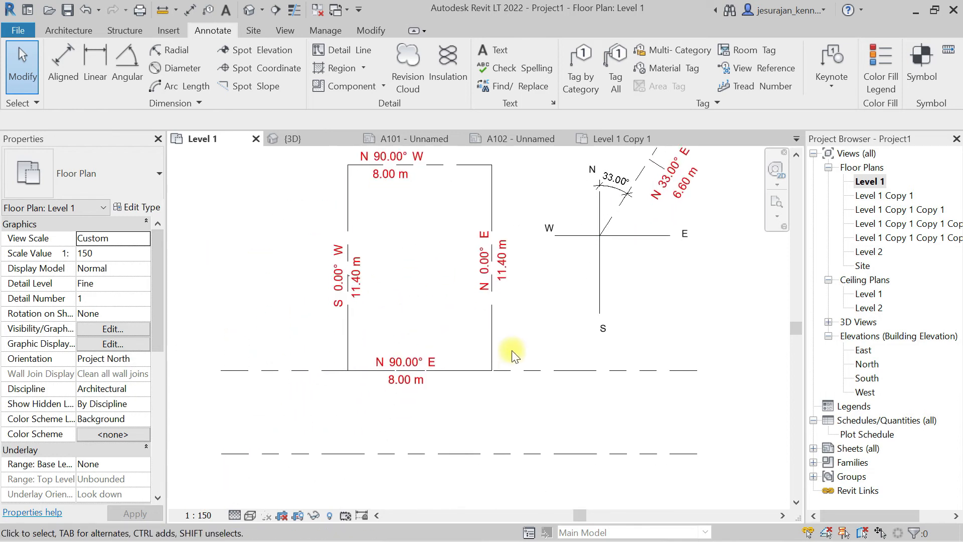
pyautogui.click(532, 369)
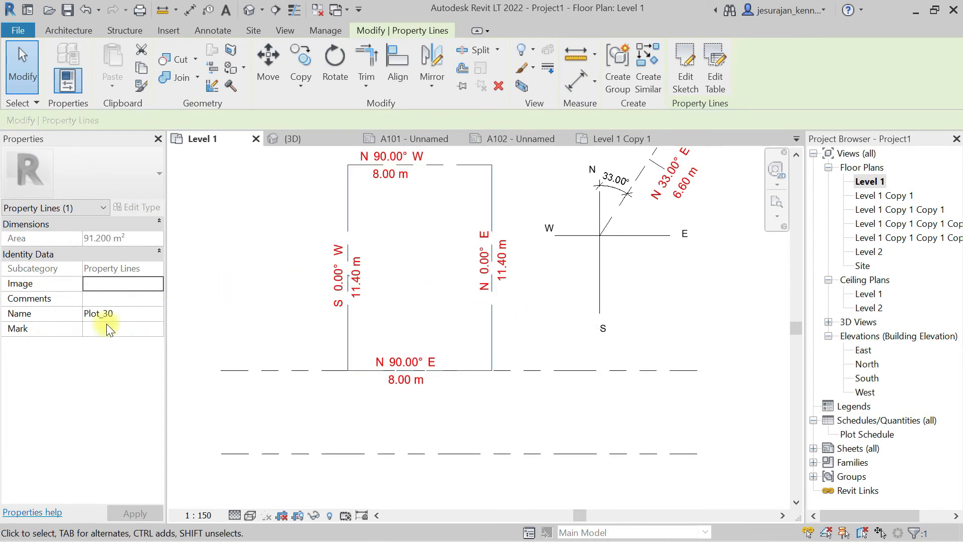
pyautogui.click(267, 305)
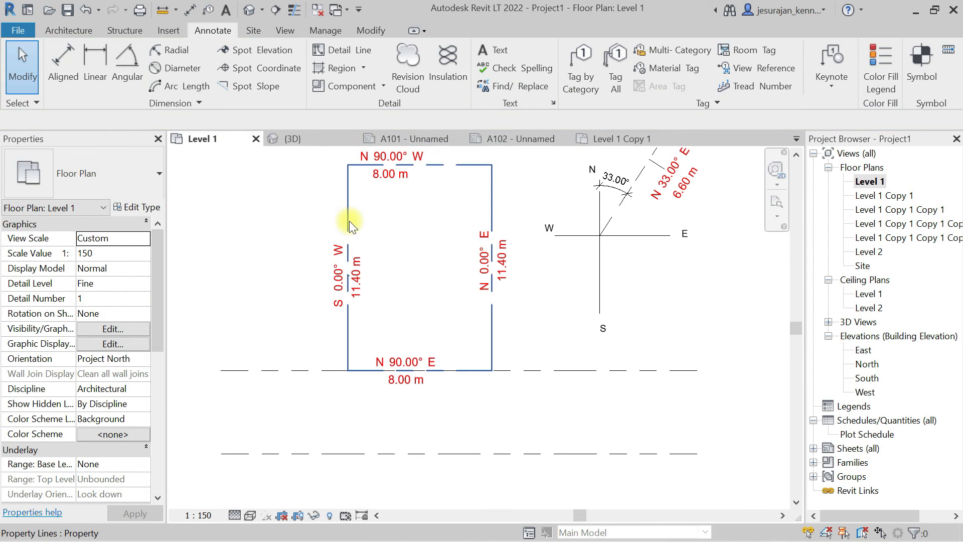
# - Tag the whole rectangular plot boundary with its name and area, move the tag to the plot's centre and turn off its leader
pyautogui.click(580, 67)
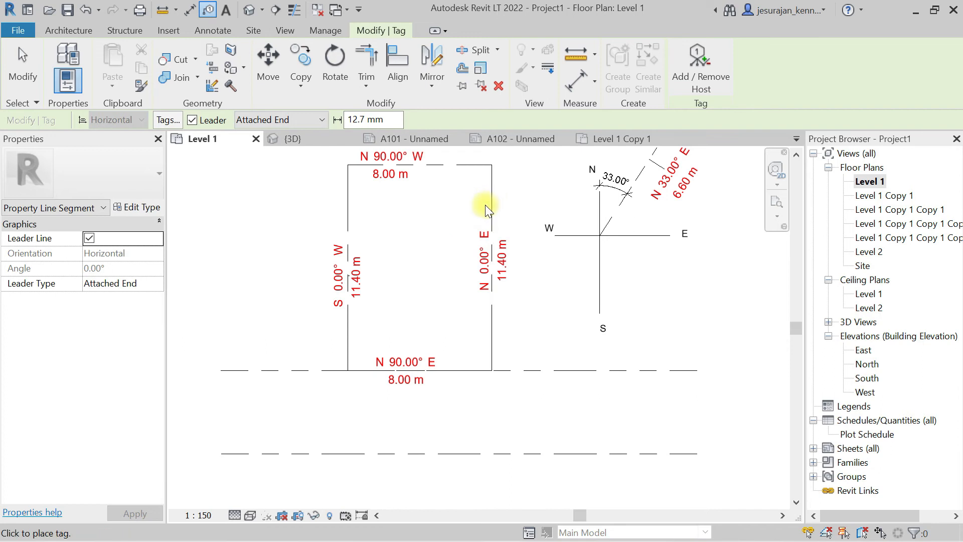
pyautogui.press('Tab')
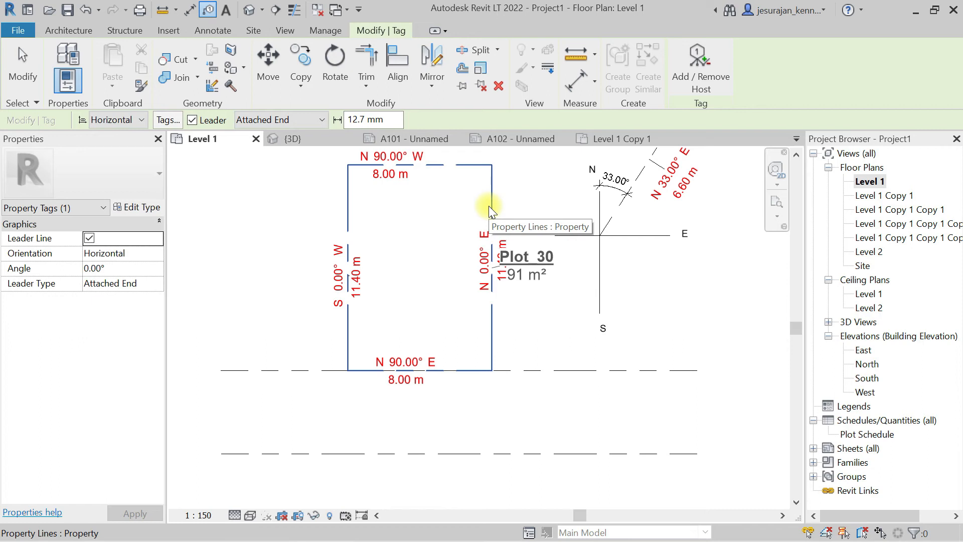
pyautogui.click(489, 205)
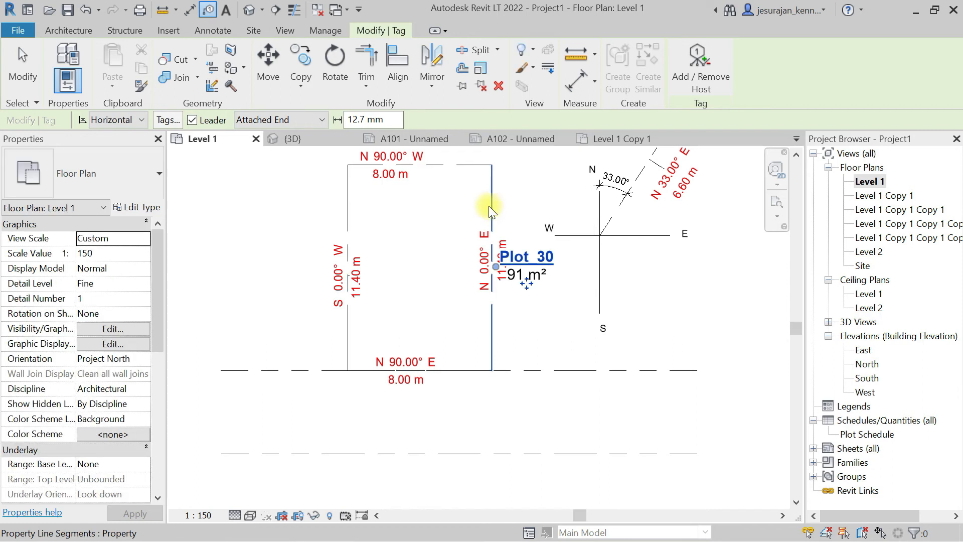
pyautogui.press('Escape')
pyautogui.click(531, 289)
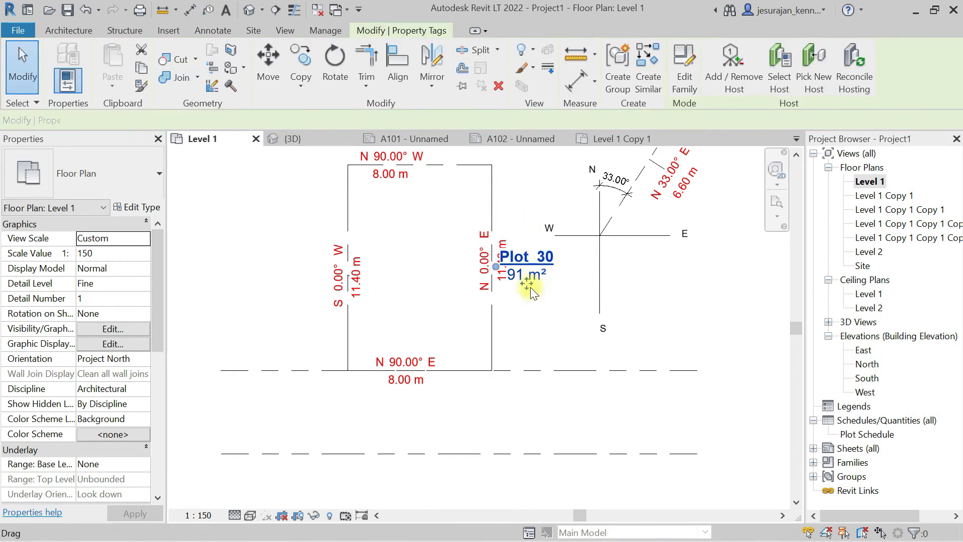
pyautogui.moveTo(531, 289); pyautogui.dragTo(422, 289)
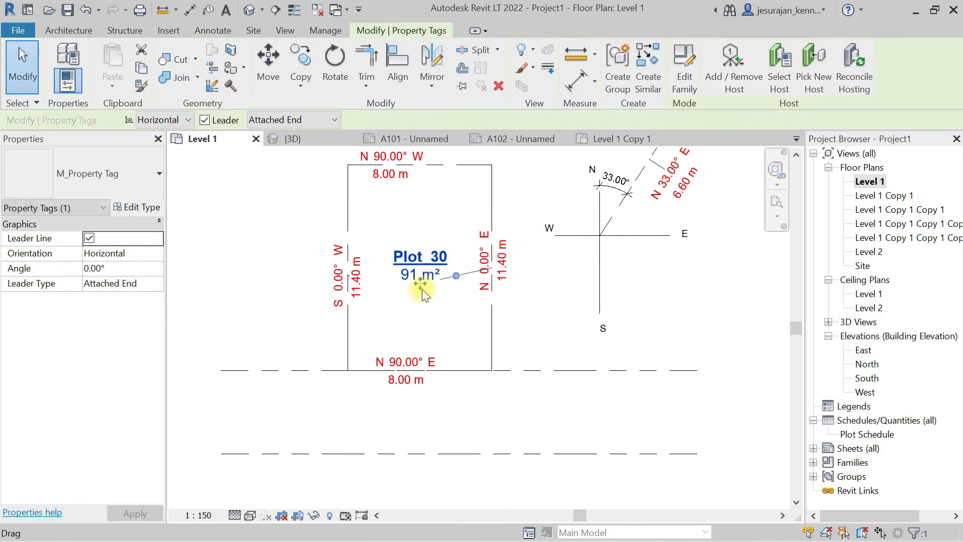
pyautogui.click(222, 122)
pyautogui.click(444, 231)
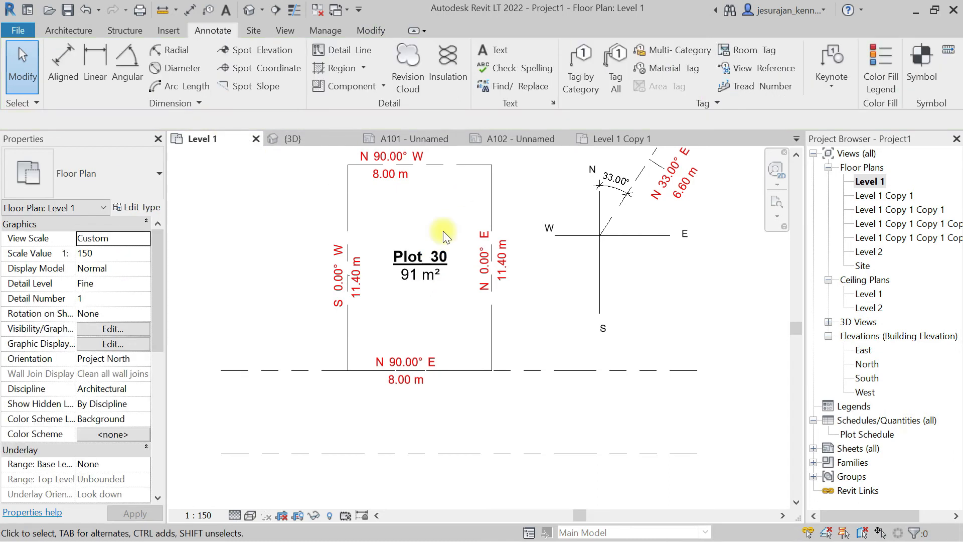
# - Examine the name and comments properties of the two-way road, Plot_01 and Plot_07 property lines in the large site layout
pyautogui.scroll(-4, 536, 297)
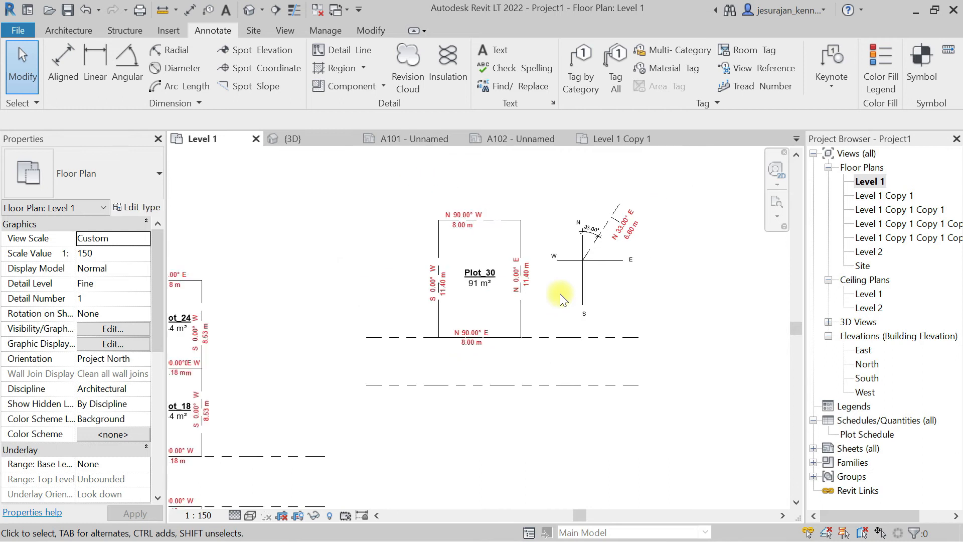
pyautogui.moveTo(313, 268); pyautogui.dragTo(471, 231, button='middle')
pyautogui.scroll(5, 405, 328)
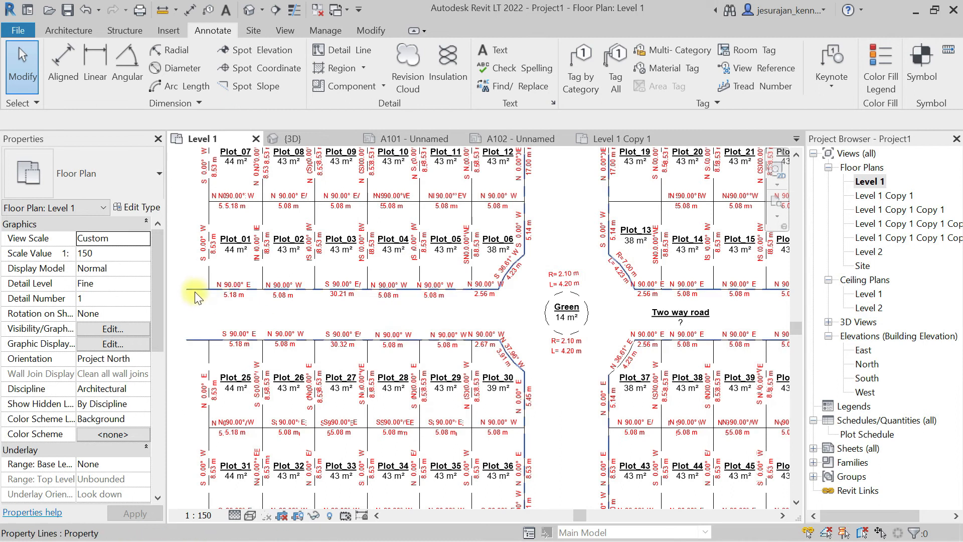
pyautogui.click(195, 289)
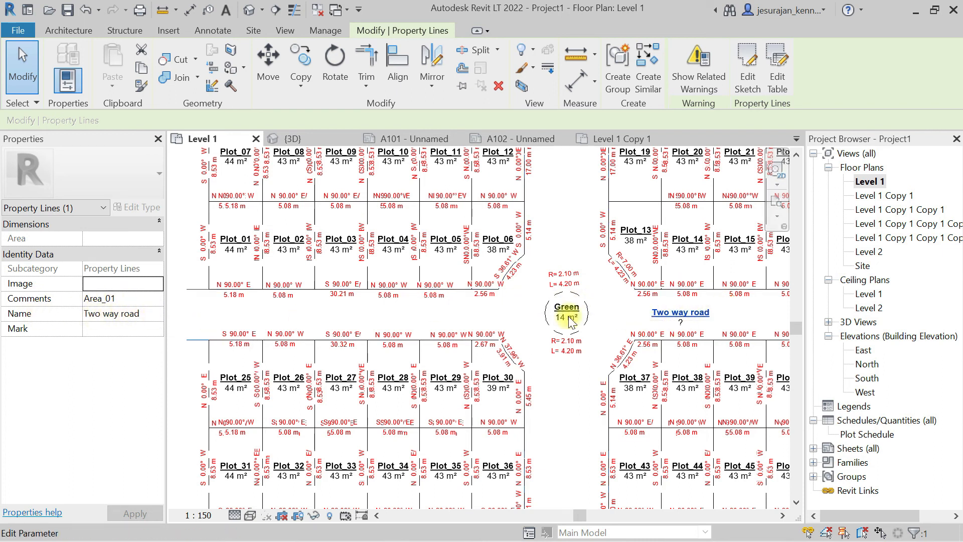
pyautogui.click(449, 311)
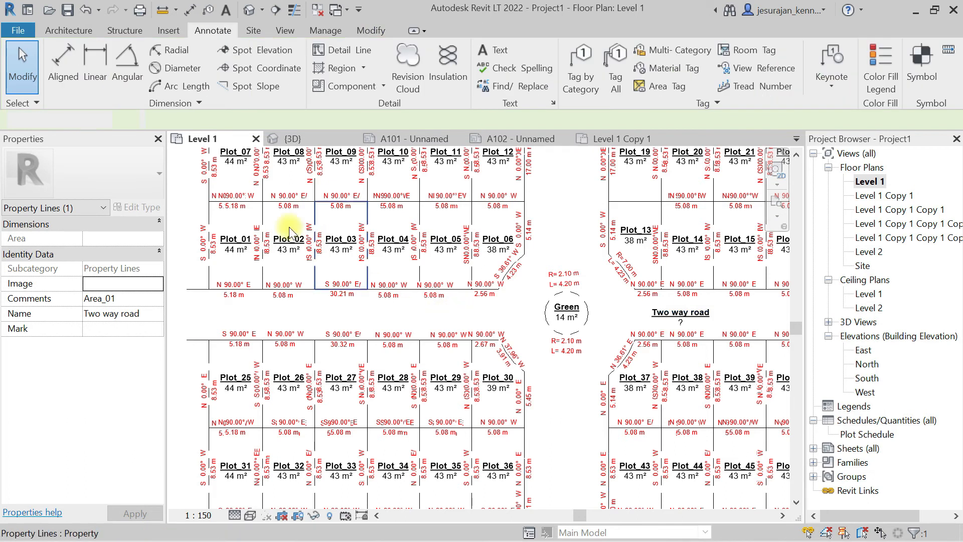
pyautogui.click(206, 218)
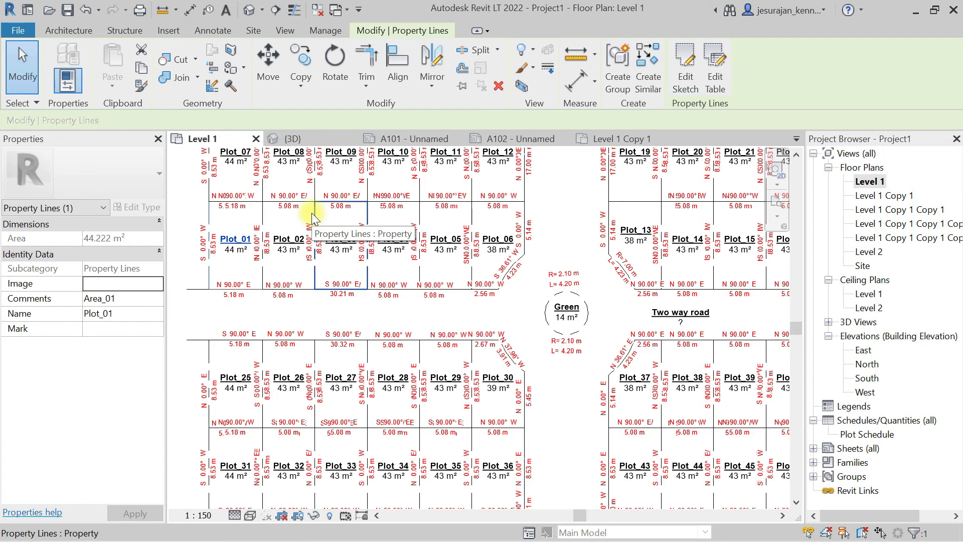
pyautogui.moveTo(274, 170); pyautogui.dragTo(269, 228, button='middle')
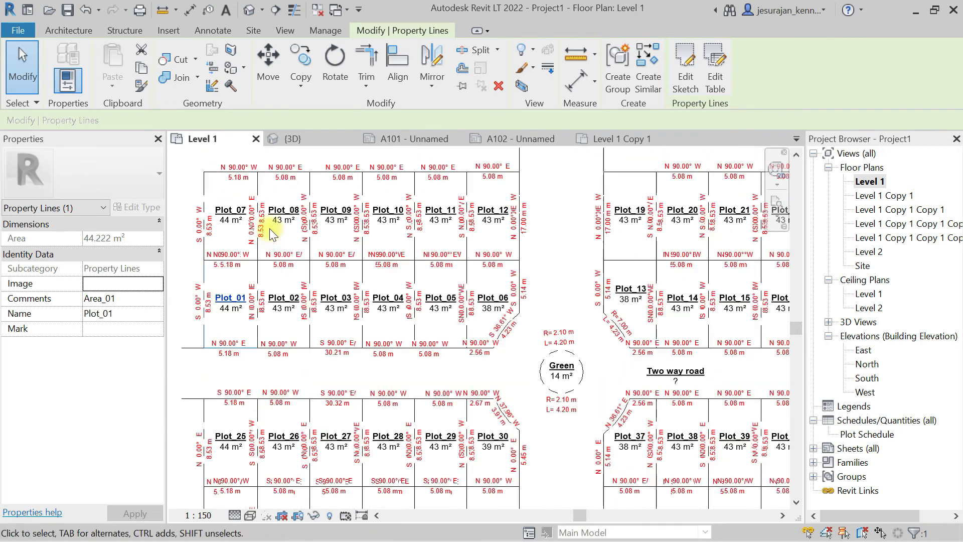
pyautogui.click(206, 186)
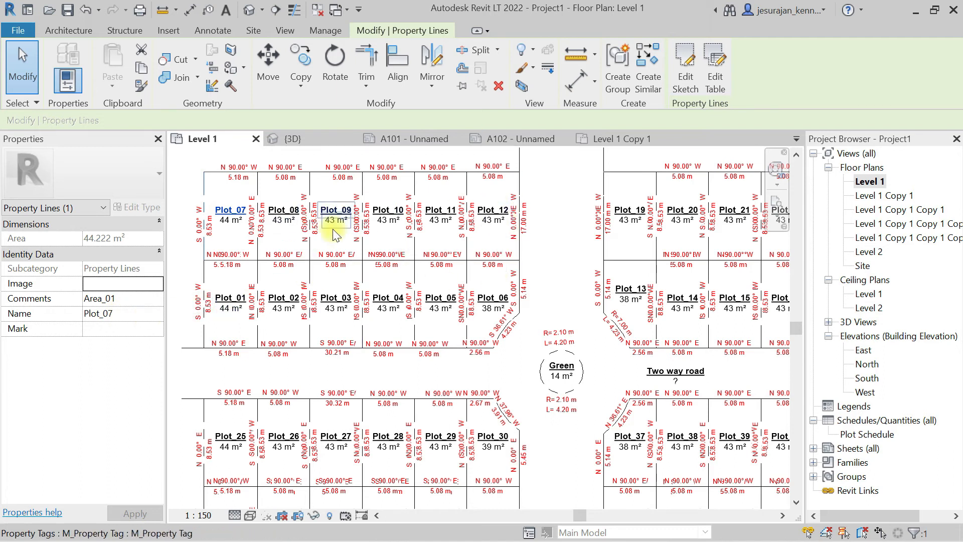
pyautogui.scroll(-2, 331, 232)
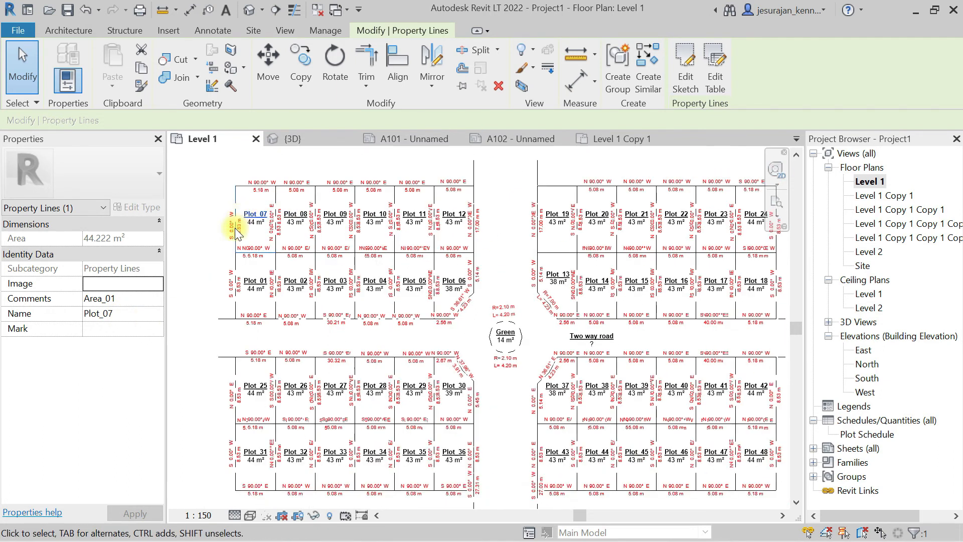
pyautogui.scroll(2, 234, 223)
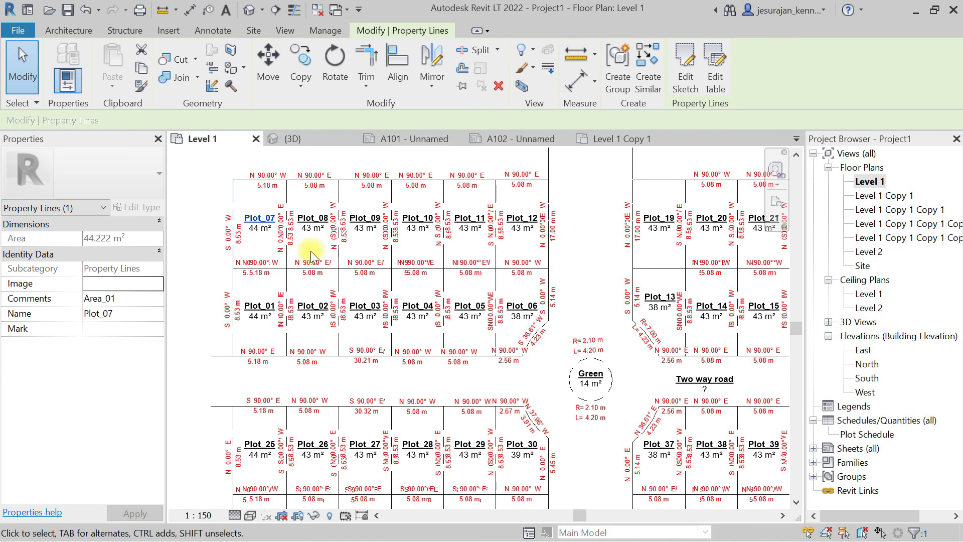
pyautogui.scroll(-1, 407, 237)
pyautogui.click(546, 171)
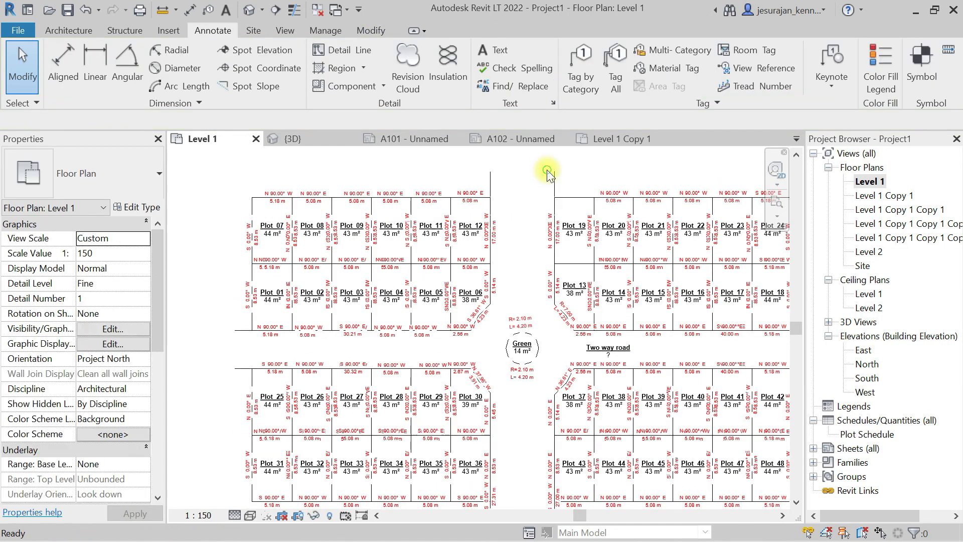
pyautogui.middleClick(547, 171)
pyautogui.middleClick(547, 171)
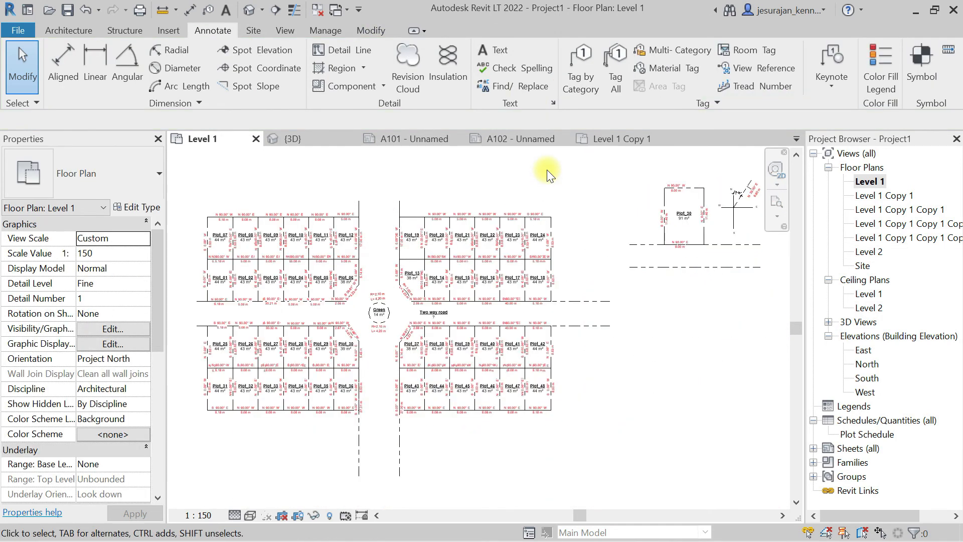
pyautogui.moveTo(606, 210); pyautogui.dragTo(430, 254, button='middle')
pyautogui.scroll(5, 531, 226)
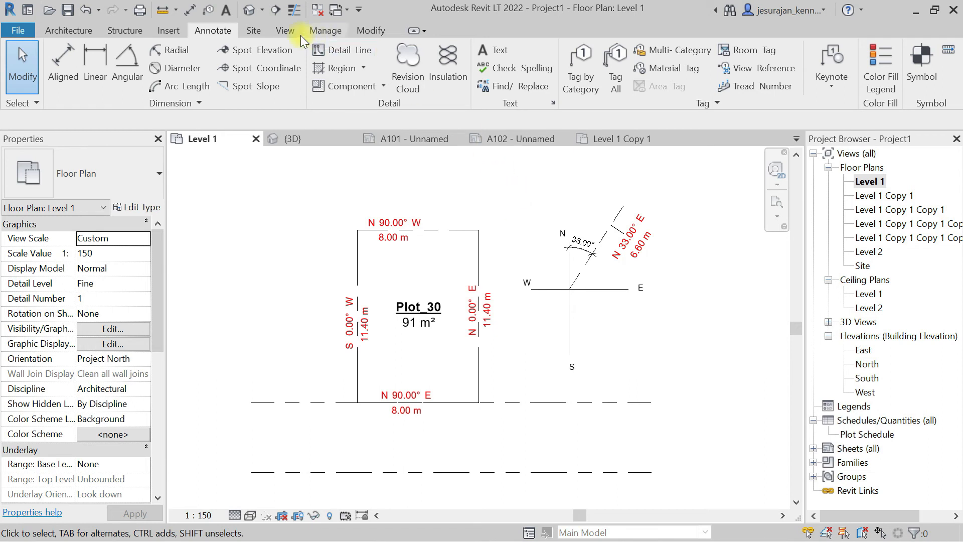
# - Create a new building-component schedule for the Site category's Property Lines, keeping the name Property Schedule
pyautogui.click(286, 31)
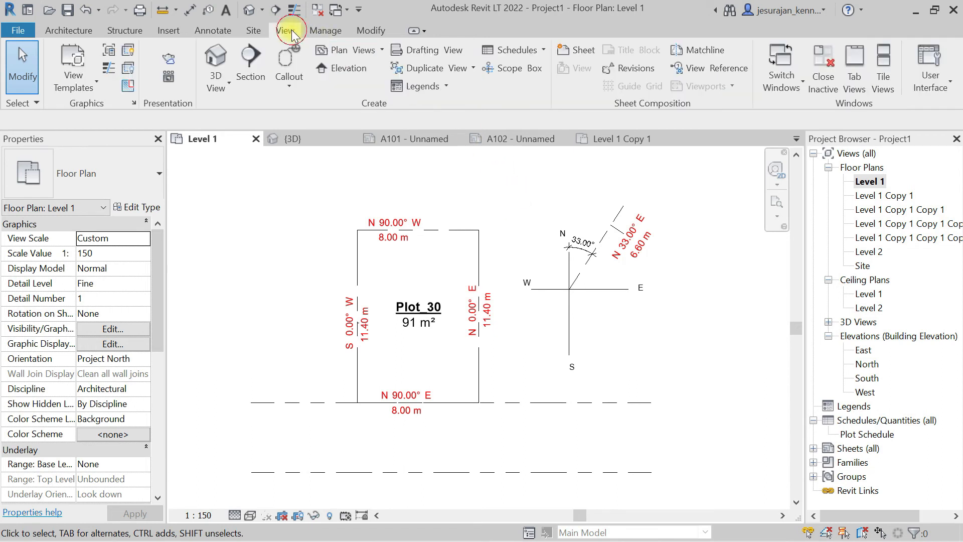
pyautogui.click(536, 45)
pyautogui.click(533, 75)
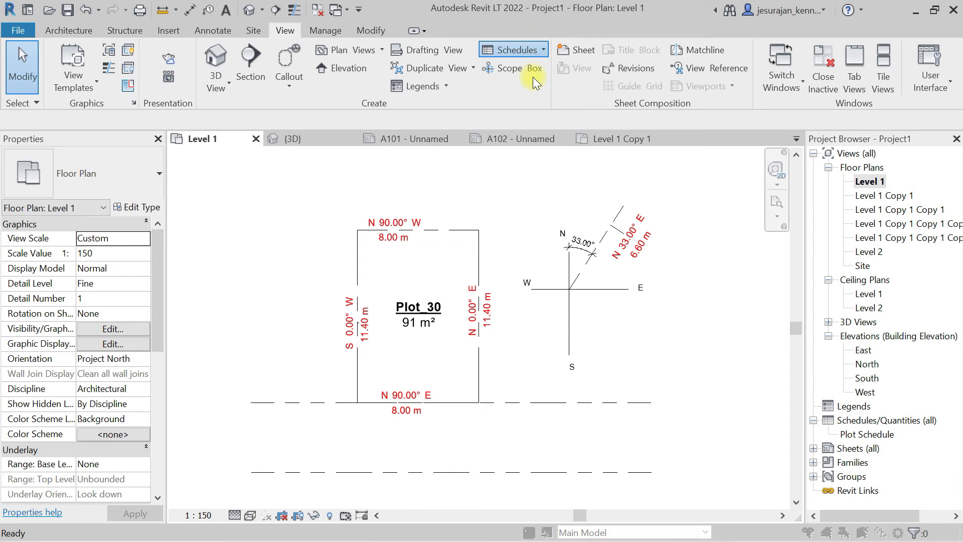
pyautogui.click(368, 242)
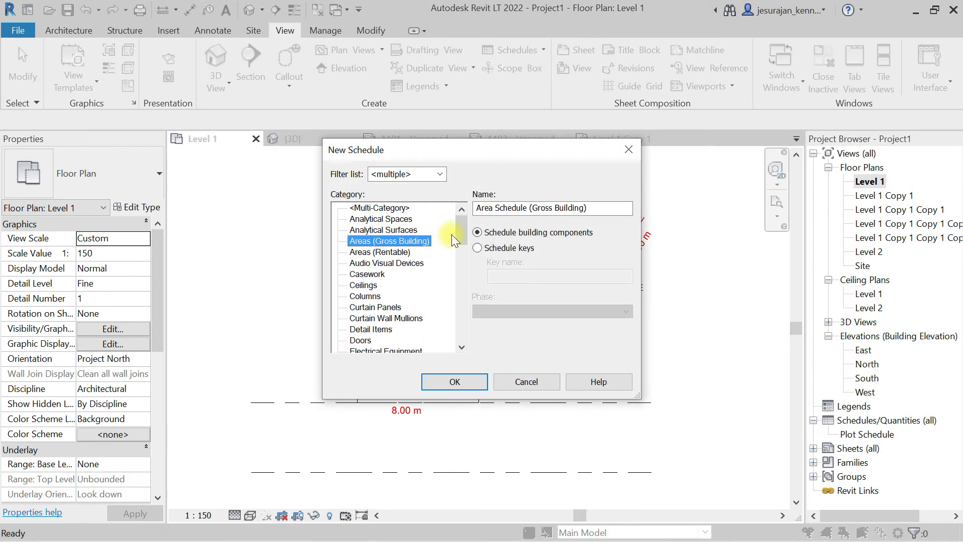
pyautogui.moveTo(461, 229); pyautogui.dragTo(460, 305)
pyautogui.click(338, 308)
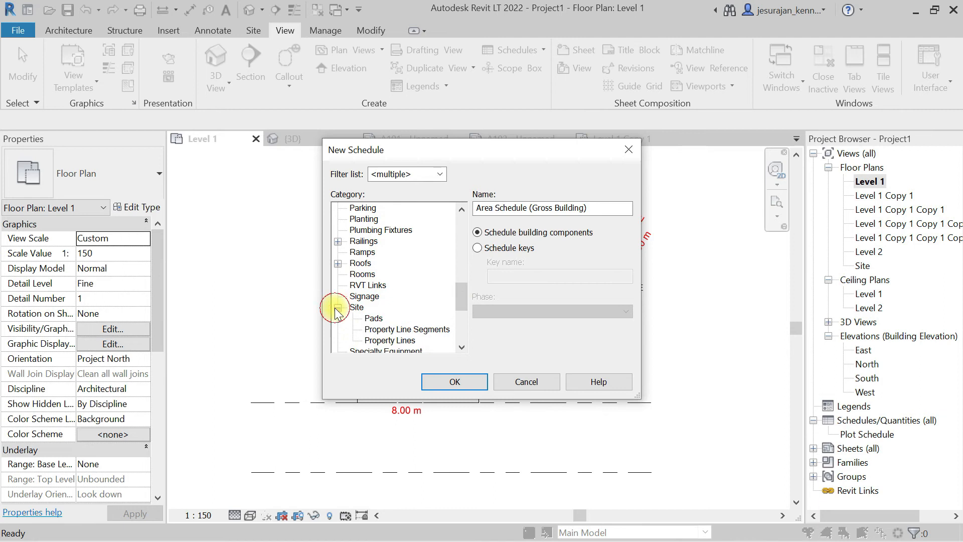
pyautogui.scroll(-1, 372, 321)
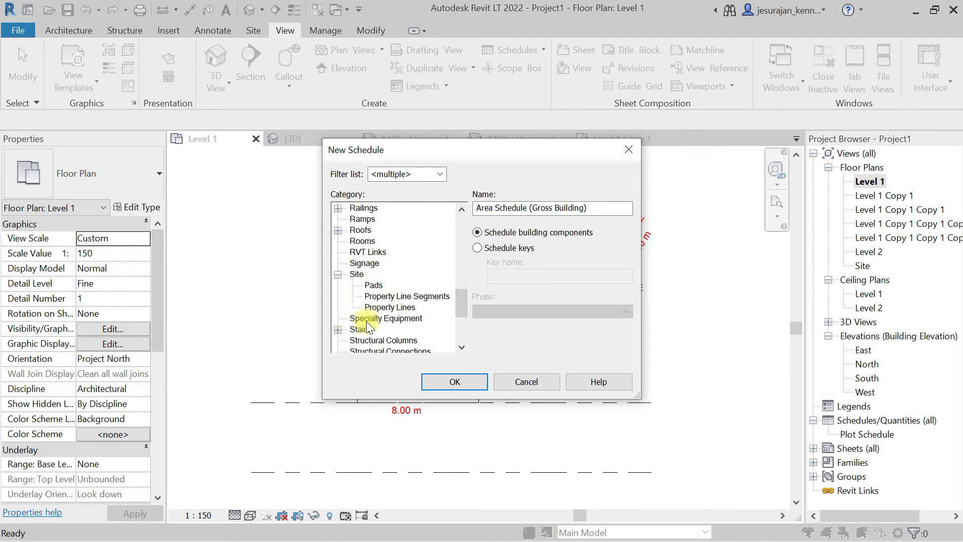
pyautogui.click(374, 285)
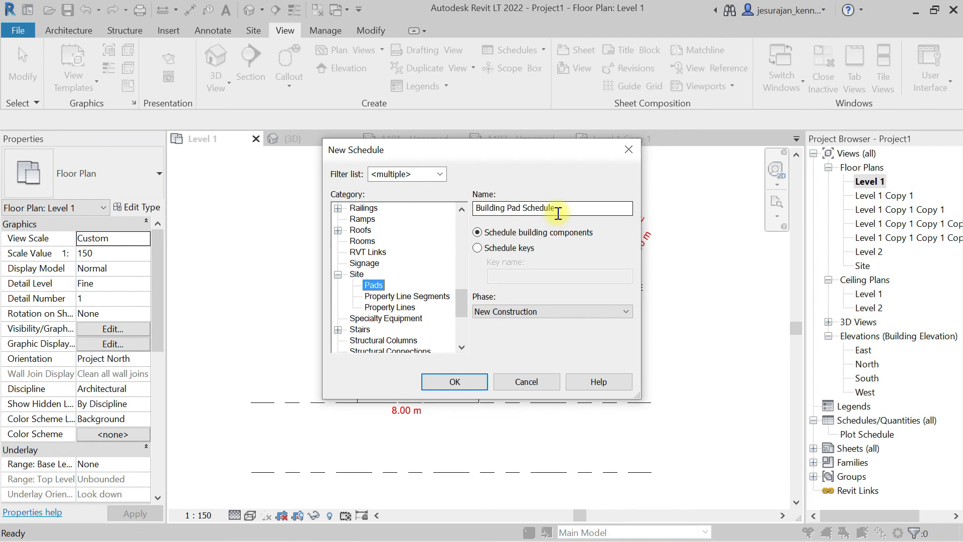
pyautogui.click(396, 297)
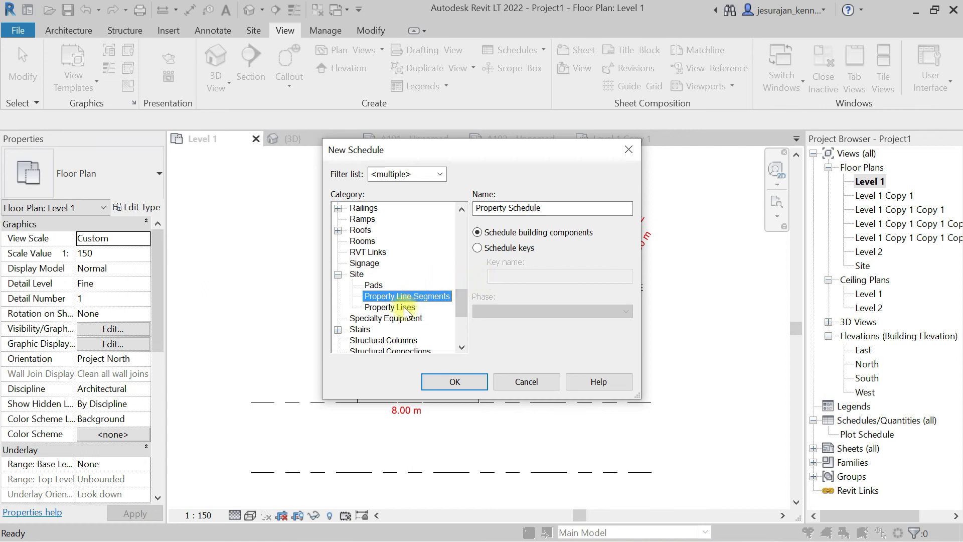
pyautogui.click(384, 308)
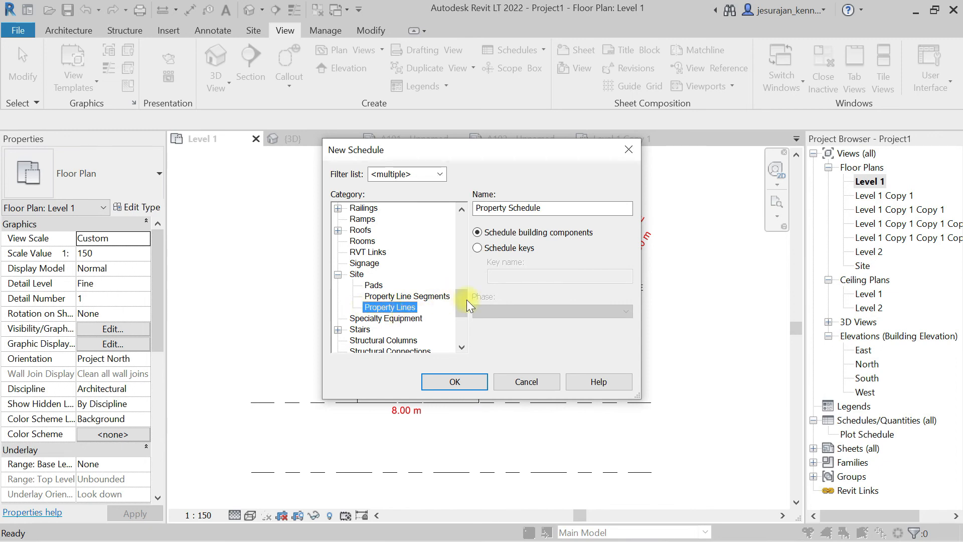
pyautogui.click(470, 380)
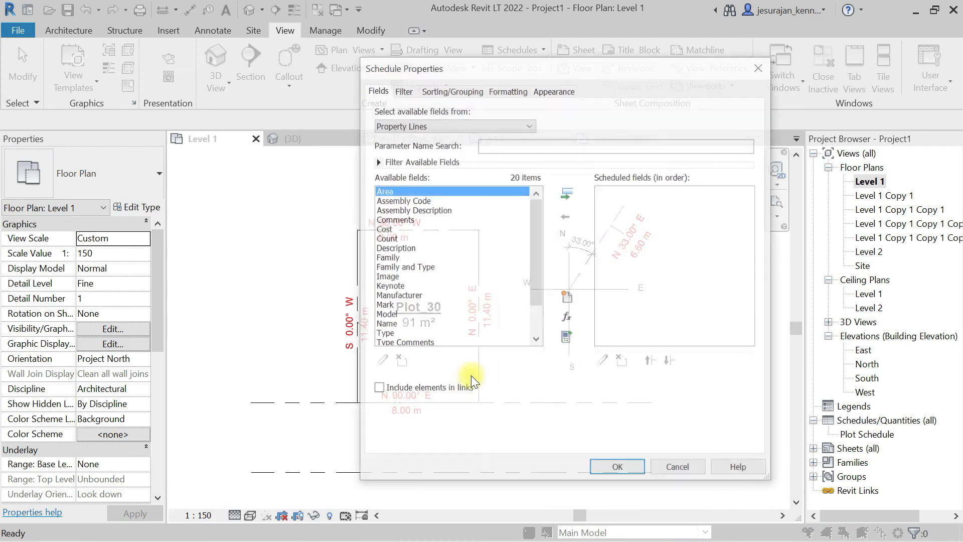
# - Add the Name and Area fields to the property line schedule in that order, generate it and look through its rows
pyautogui.click(394, 248)
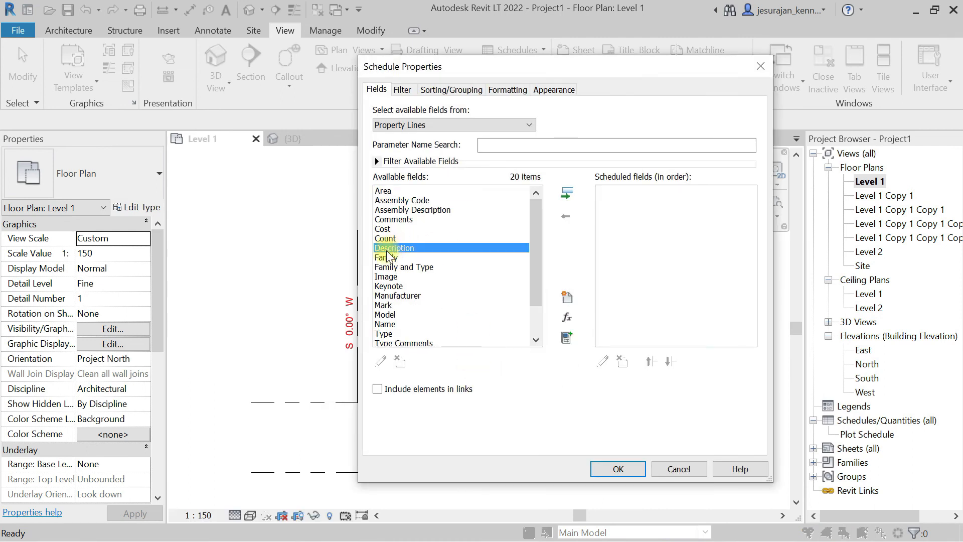
pyautogui.scroll(-2, 387, 256)
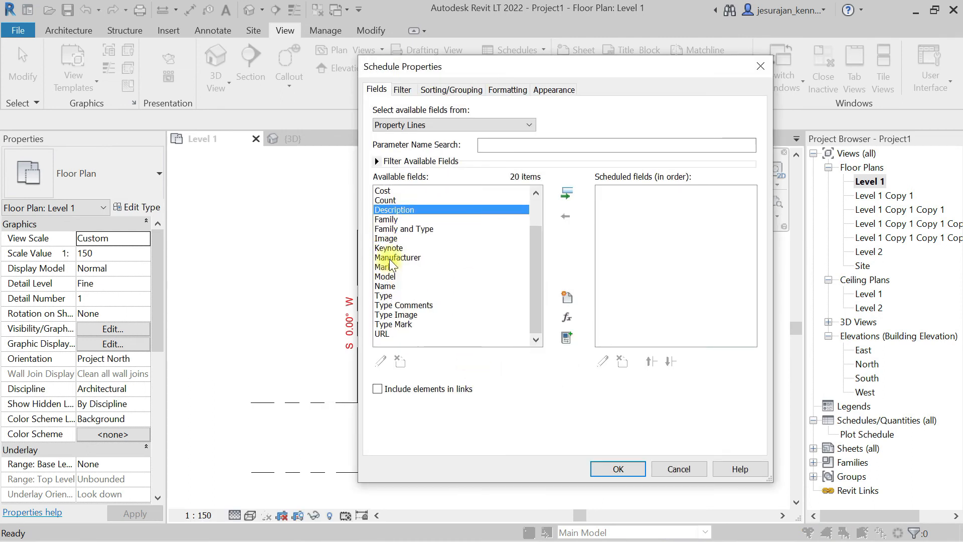
pyautogui.click(389, 286)
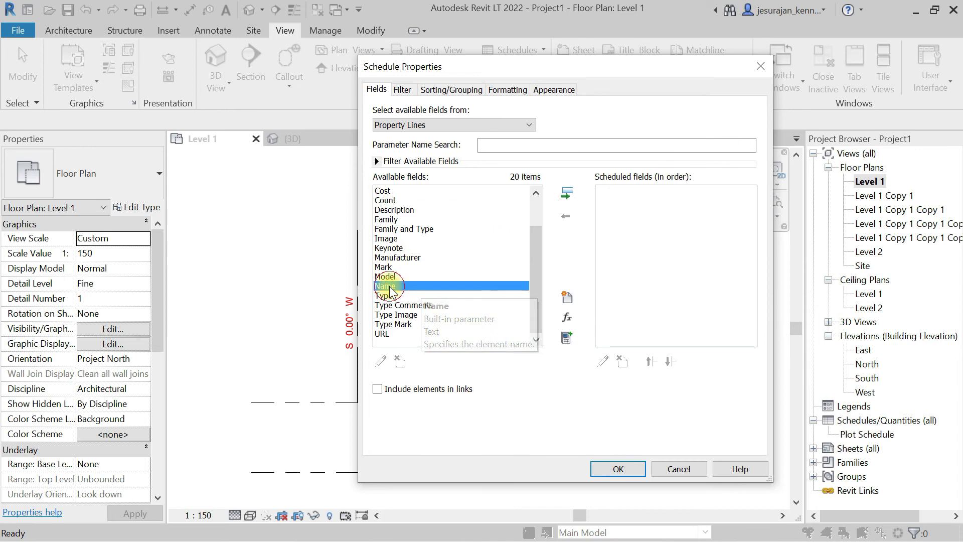
pyautogui.click(567, 195)
pyautogui.scroll(1, 409, 247)
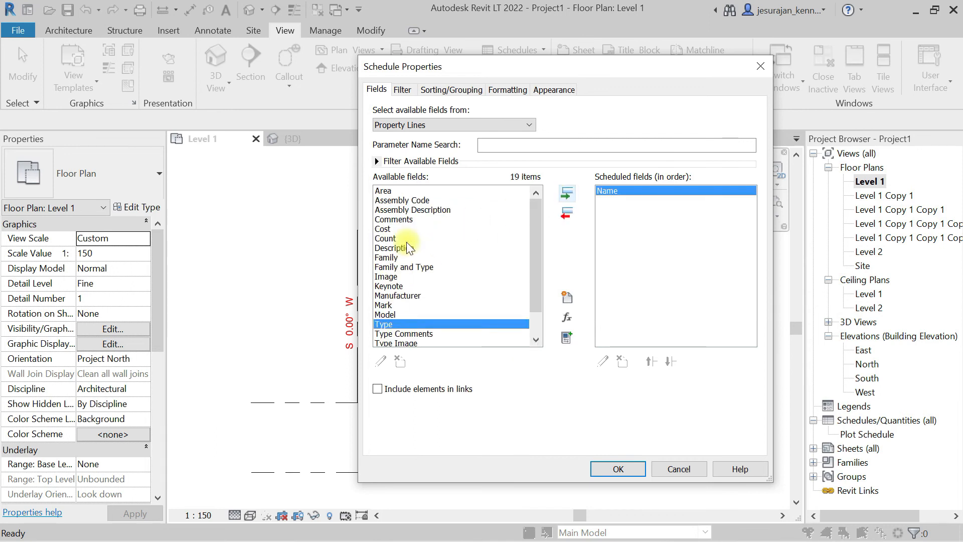
pyautogui.click(384, 190)
pyautogui.click(565, 194)
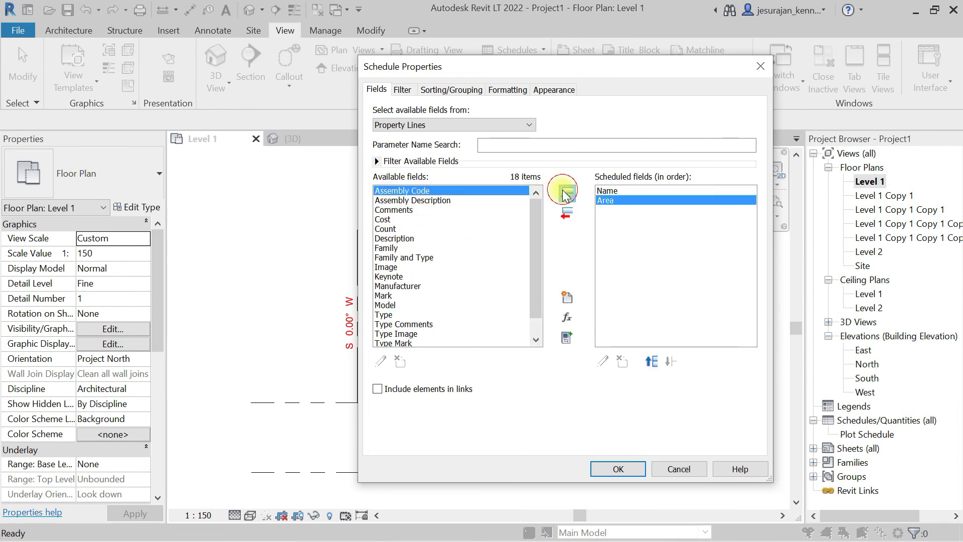
pyautogui.scroll(-1, 454, 256)
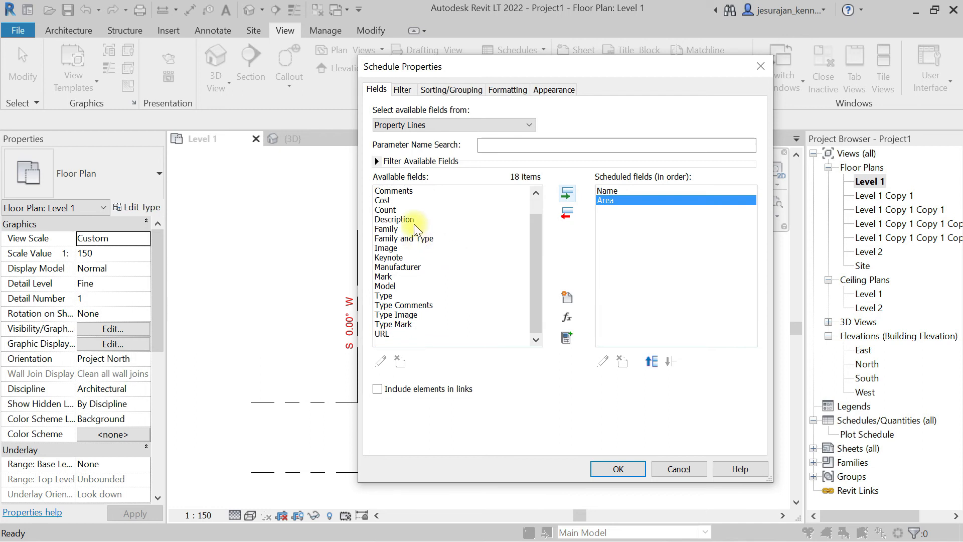
pyautogui.click(389, 191)
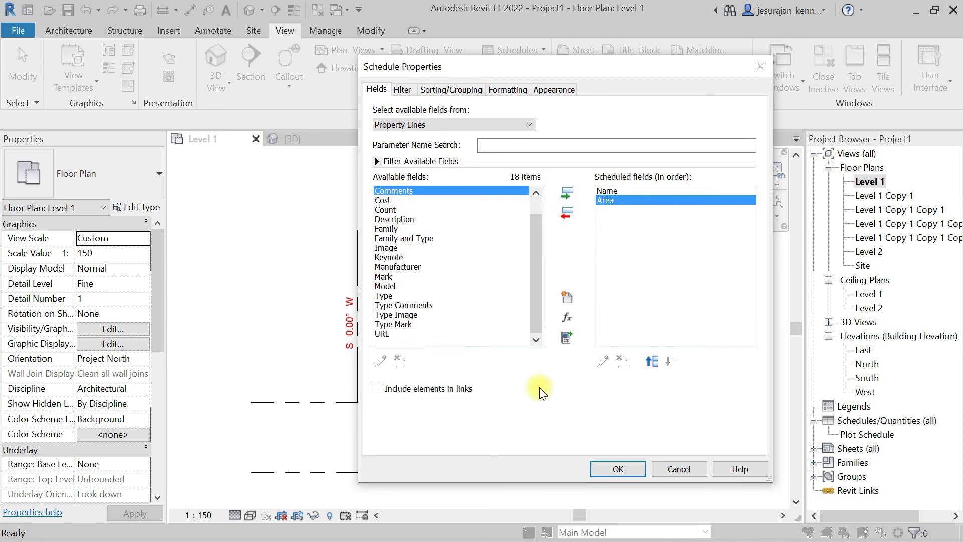
pyautogui.click(635, 472)
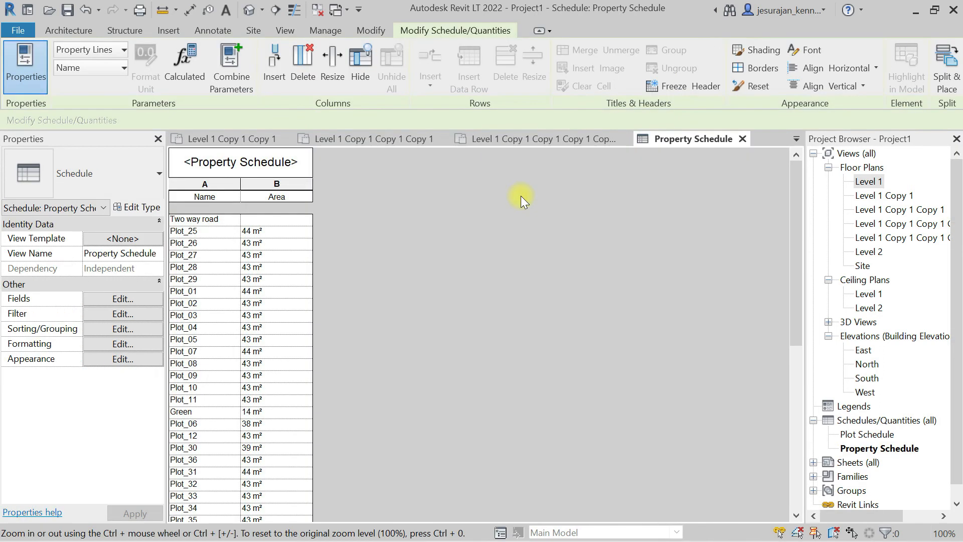
pyautogui.scroll(-10, 246, 282)
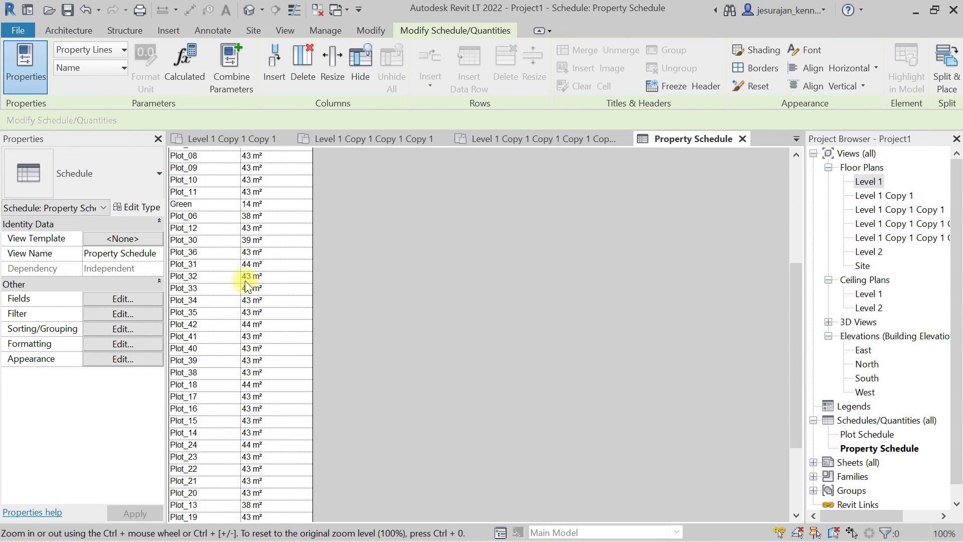
pyautogui.scroll(10, 245, 282)
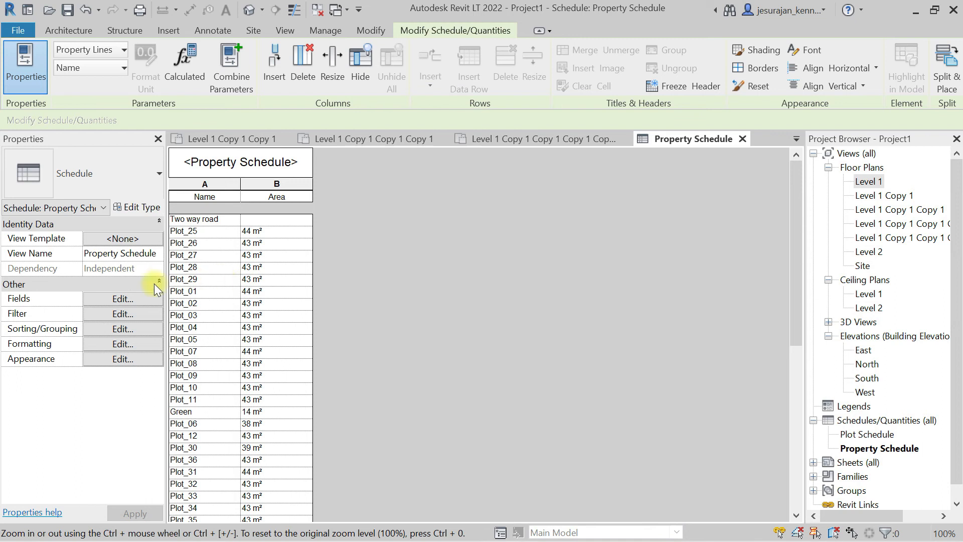
# - Filter the property schedule by Name with the condition begins with "plot"
pyautogui.click(122, 299)
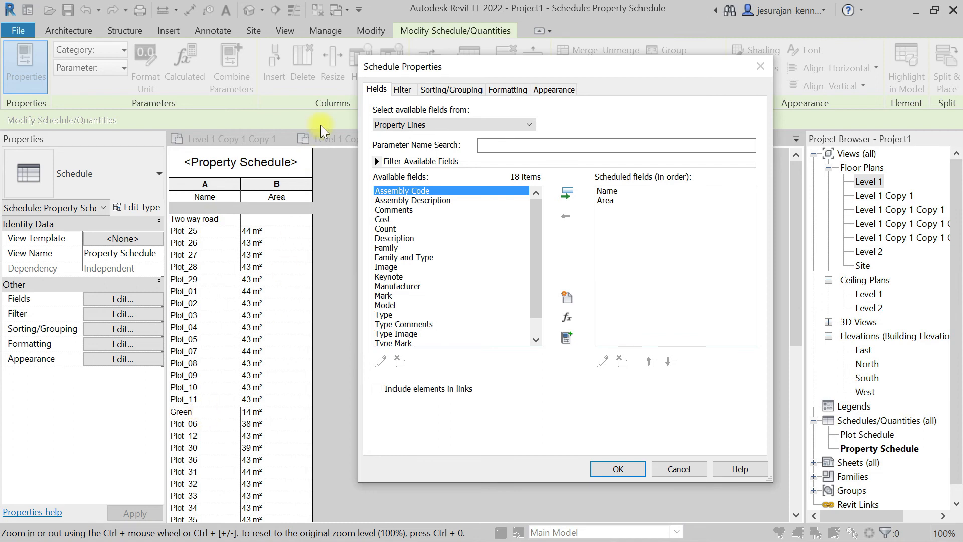
pyautogui.click(402, 89)
pyautogui.click(456, 111)
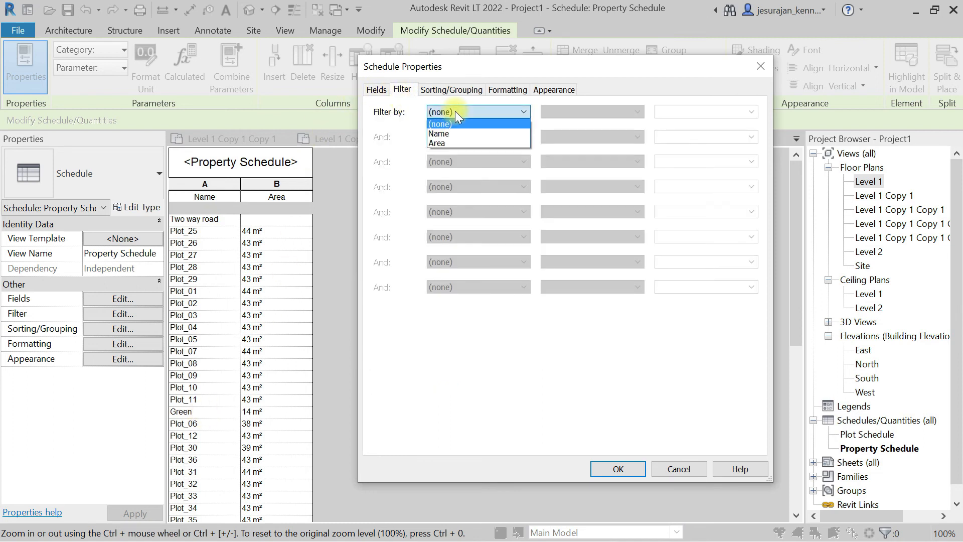
pyautogui.click(456, 134)
pyautogui.click(588, 112)
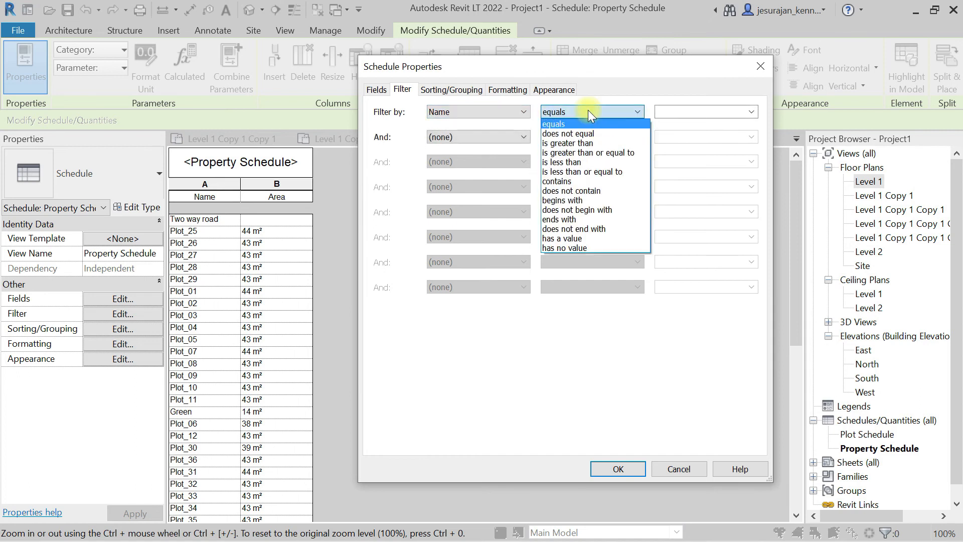
pyautogui.click(589, 209)
pyautogui.click(695, 108)
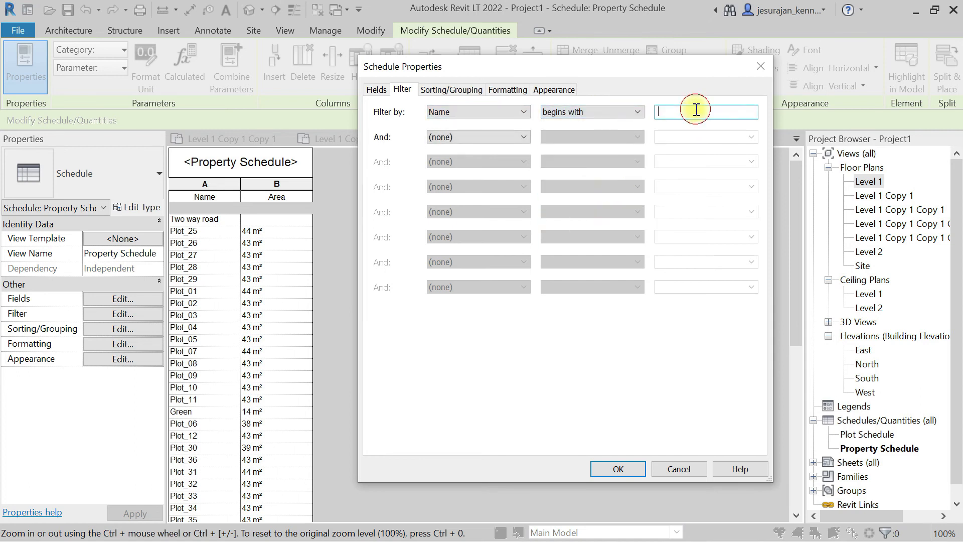
pyautogui.write('plot')
pyautogui.click(617, 471)
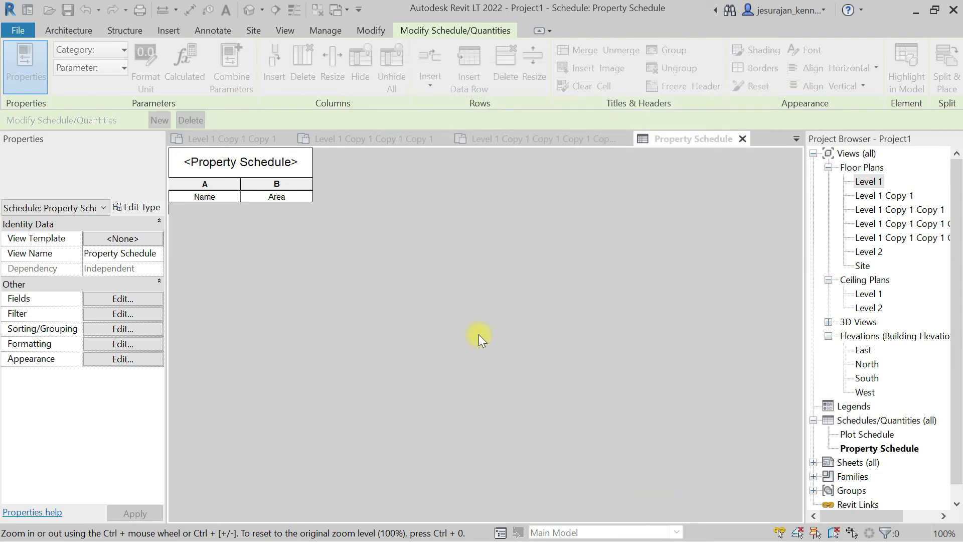
# - Change the schedule's name filter value to "Plot" with a capital P and look through the listed rows
pyautogui.click(143, 300)
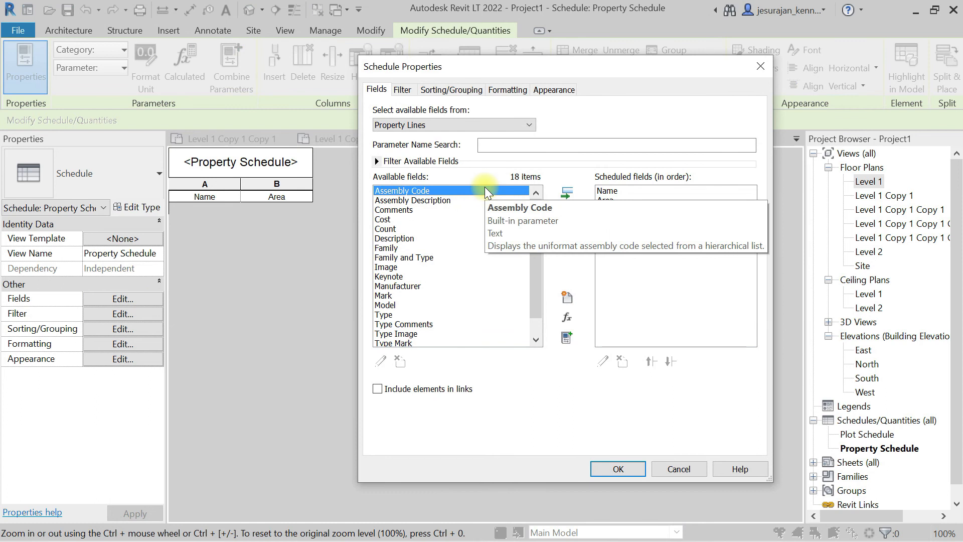
pyautogui.click(402, 89)
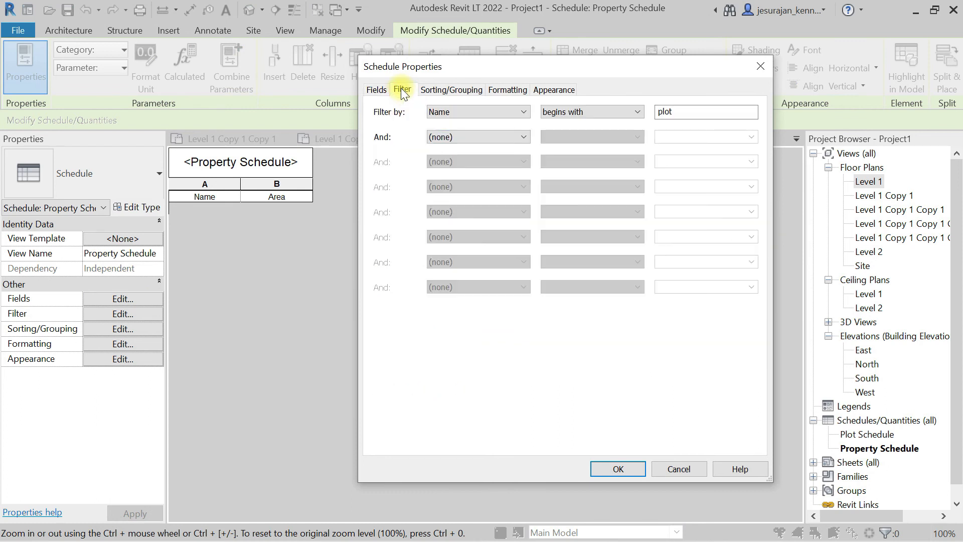
pyautogui.doubleClick(714, 112)
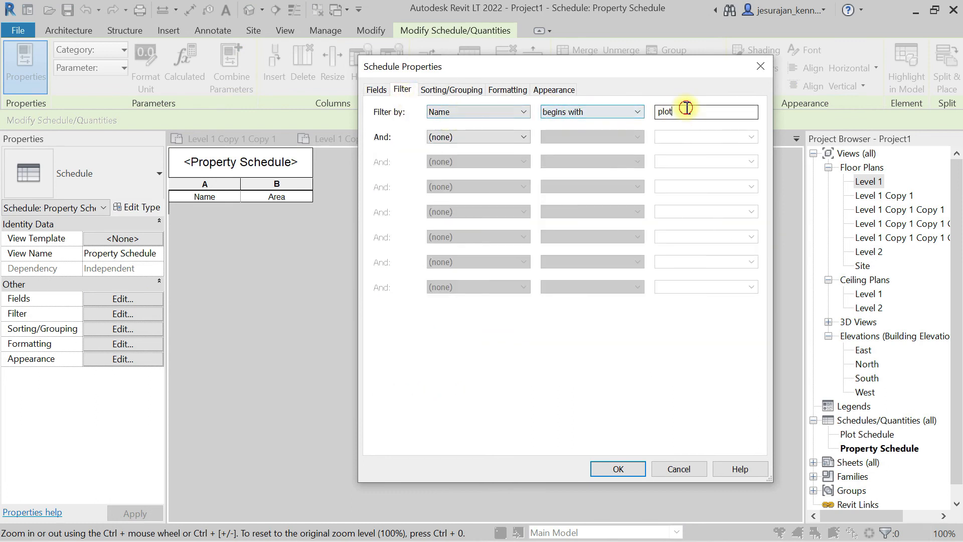
pyautogui.write('Plot')
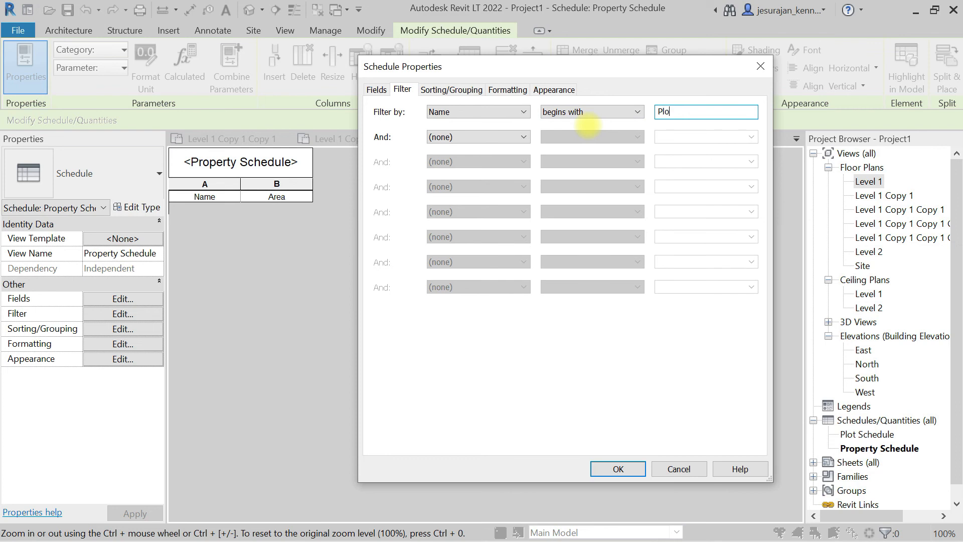
pyautogui.click(619, 474)
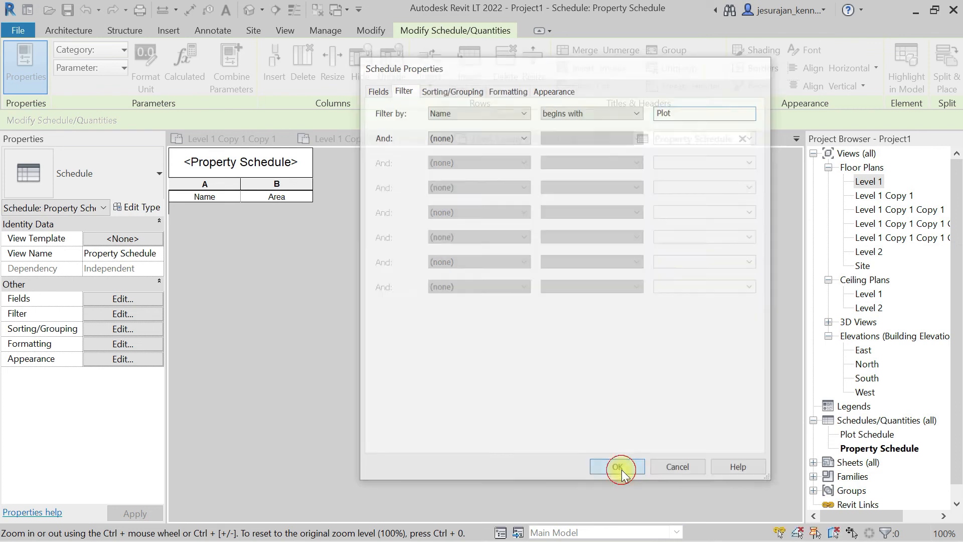
pyautogui.scroll(-10, 261, 236)
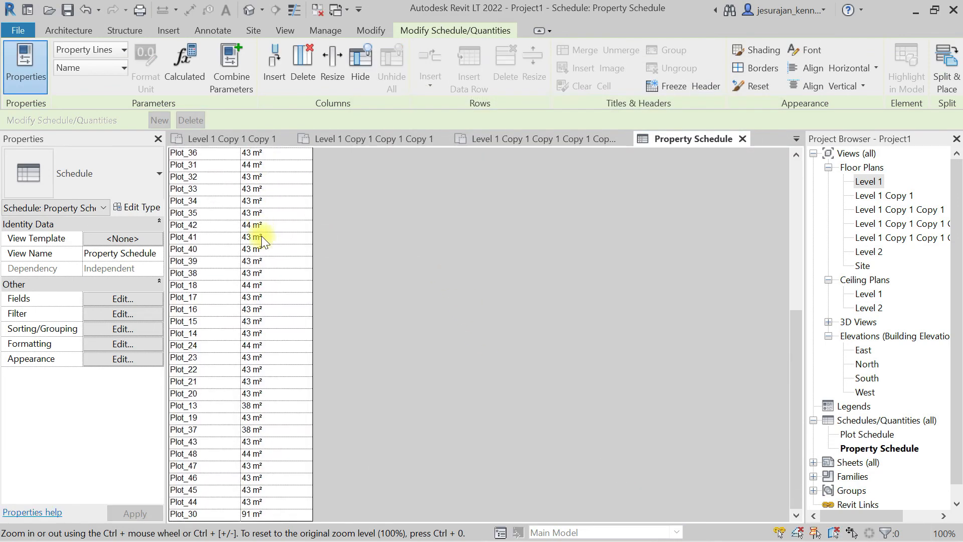
pyautogui.scroll(10, 261, 236)
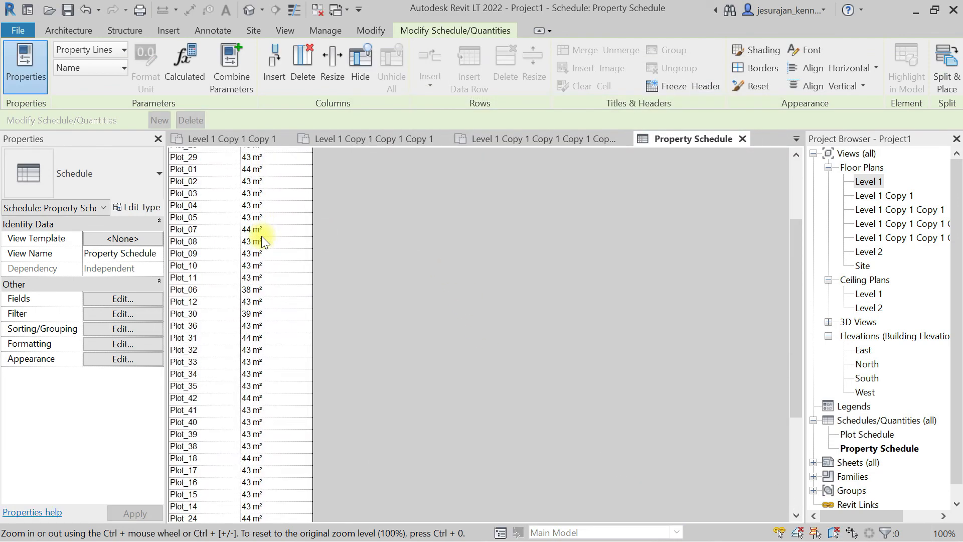
# - Add the Comments field after Area in the property schedule
pyautogui.click(134, 299)
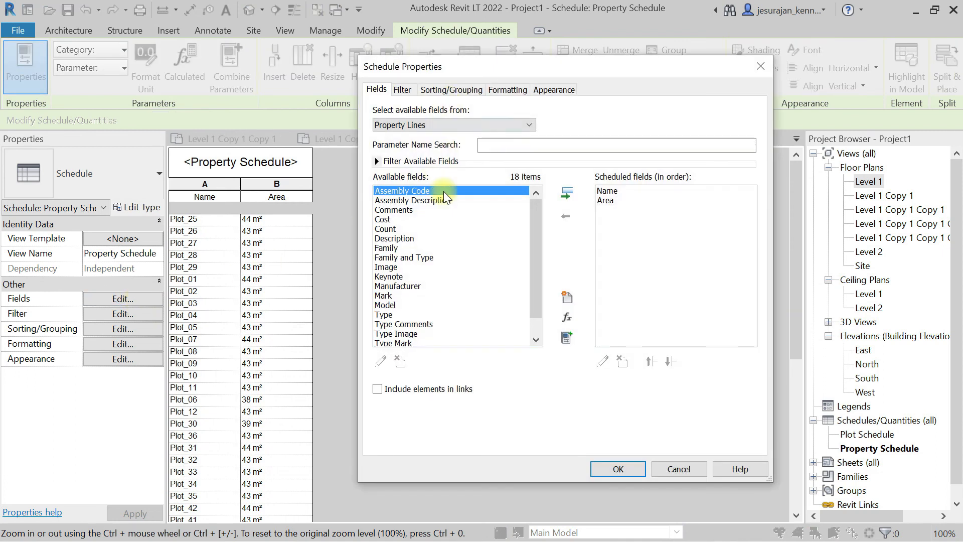
pyautogui.click(391, 210)
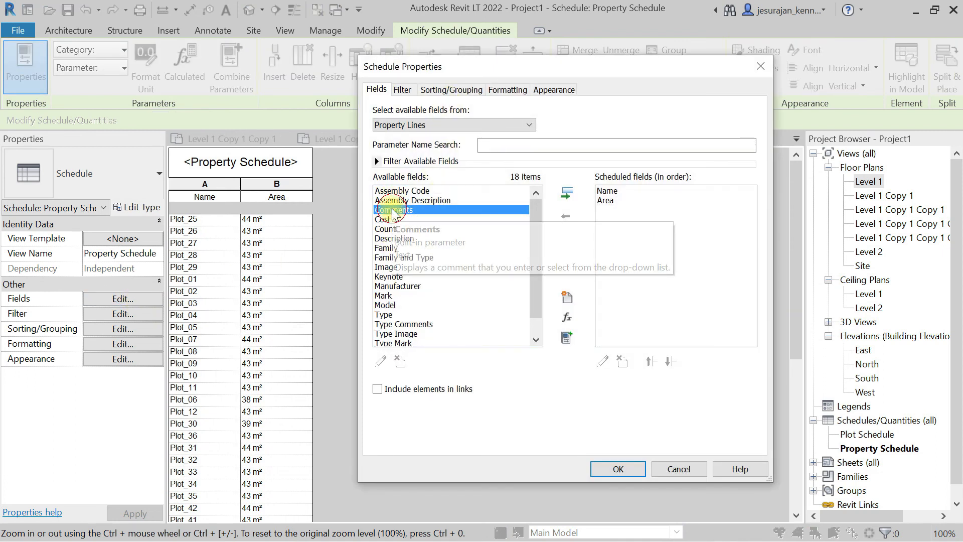
pyautogui.click(567, 193)
pyautogui.click(633, 467)
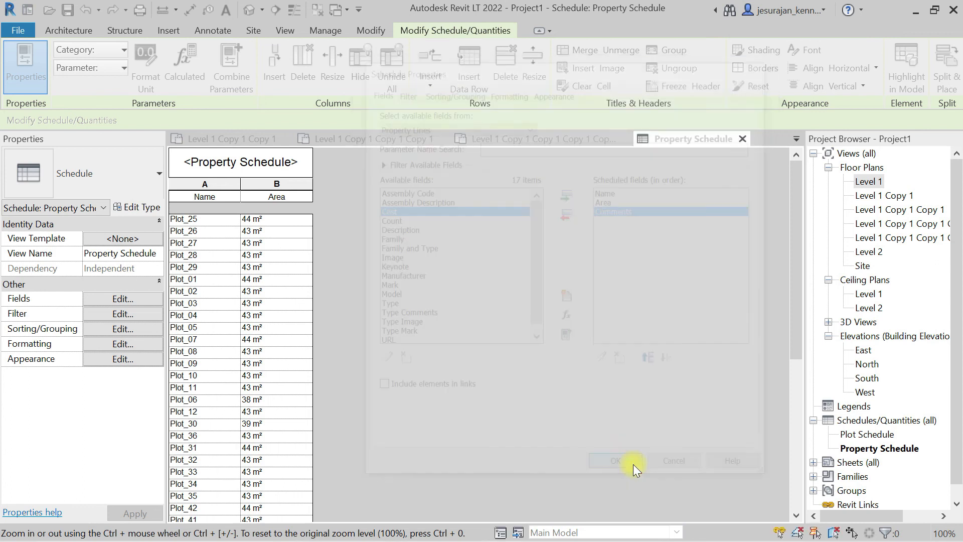
pyautogui.scroll(-1, 427, 247)
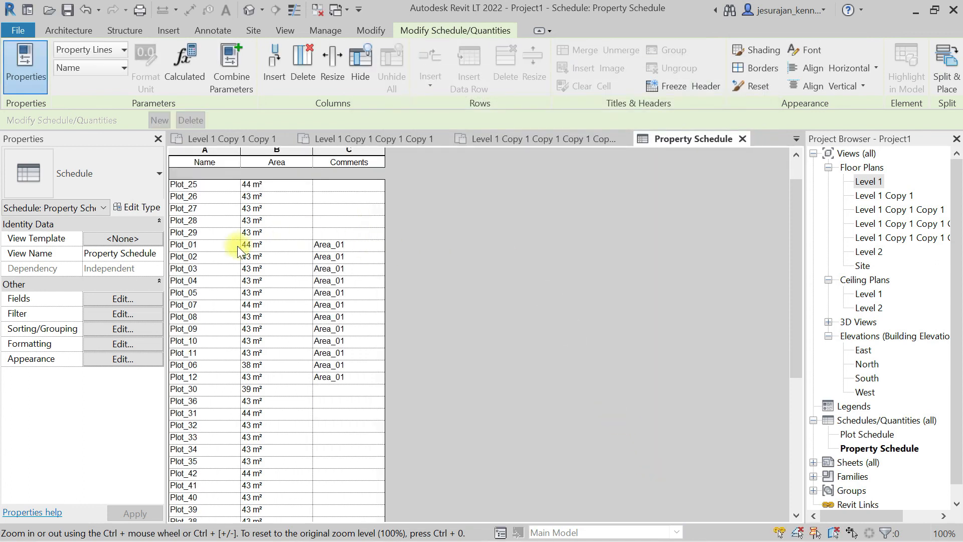
# - Add a second property schedule filter for Comments equals Area_01, and hide the Comments column
pyautogui.click(149, 298)
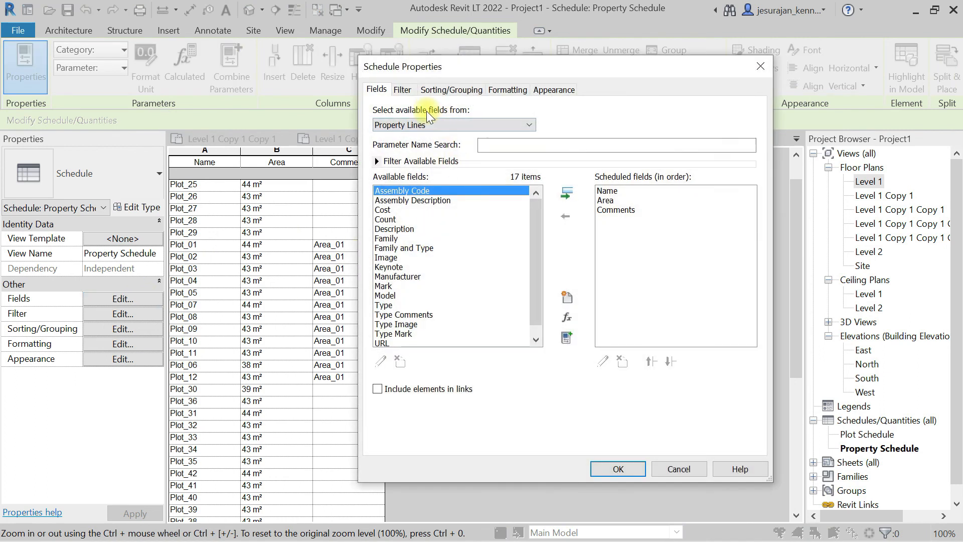
pyautogui.click(403, 89)
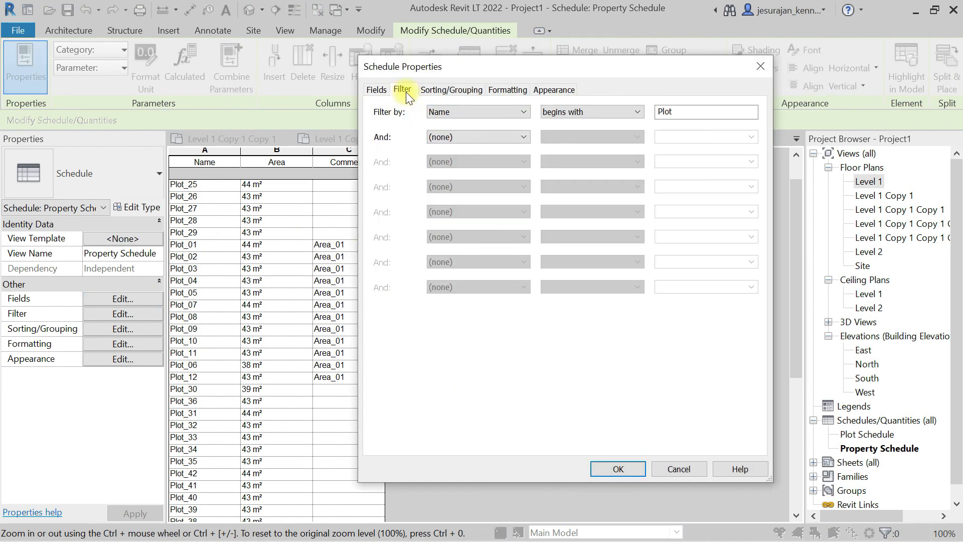
pyautogui.click(472, 137)
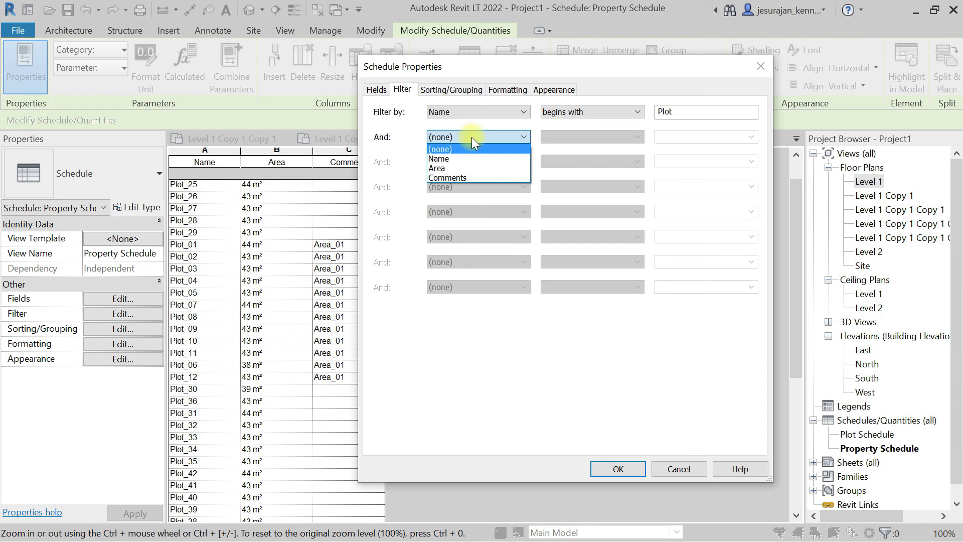
pyautogui.click(458, 178)
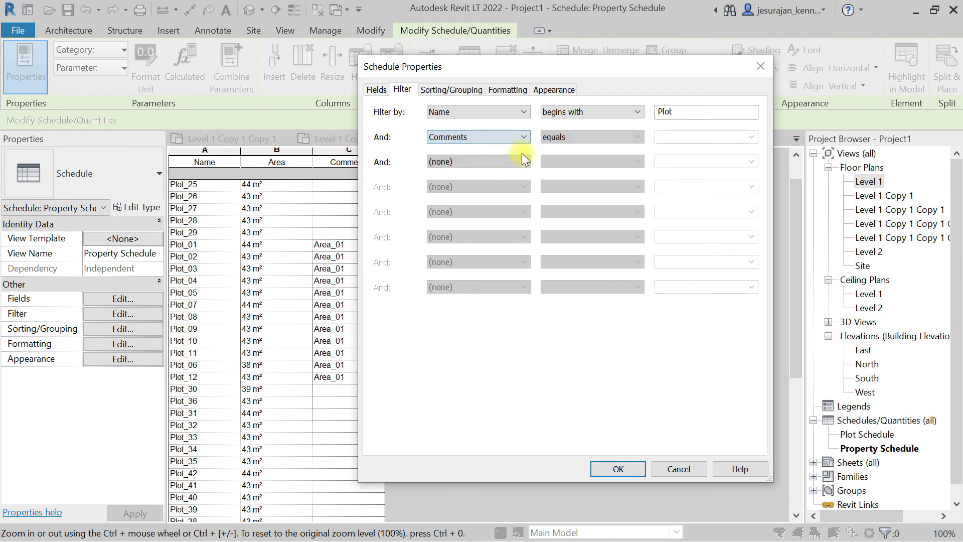
pyautogui.click(751, 137)
pyautogui.click(719, 148)
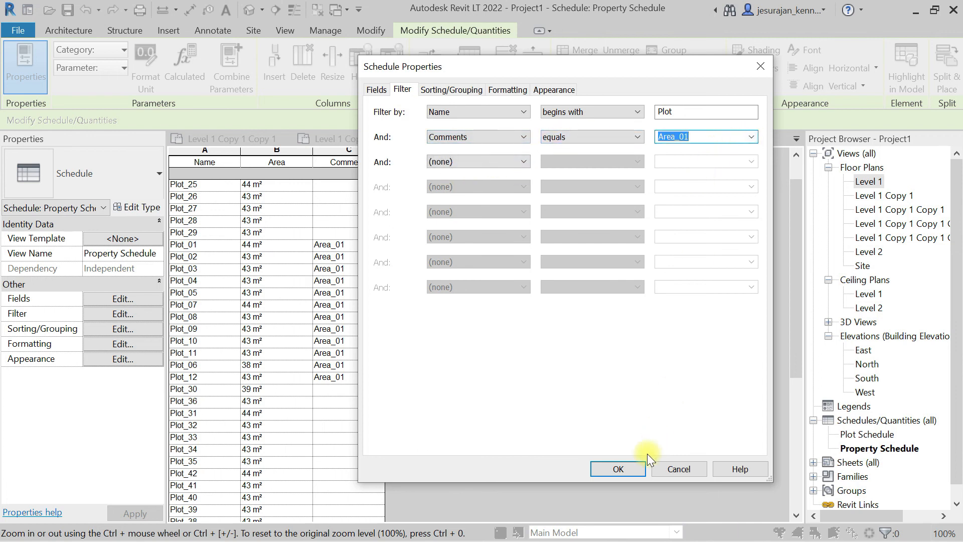
pyautogui.click(632, 469)
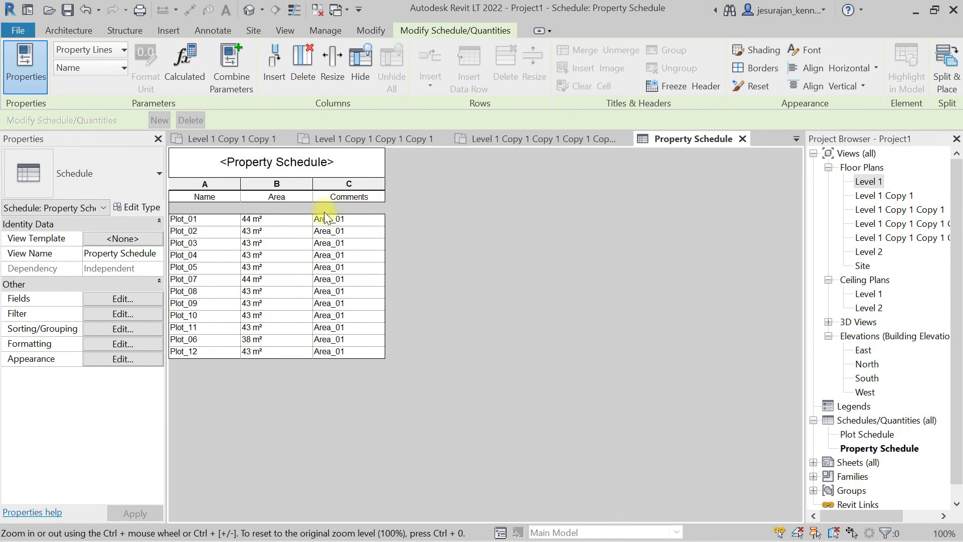
pyautogui.click(346, 184)
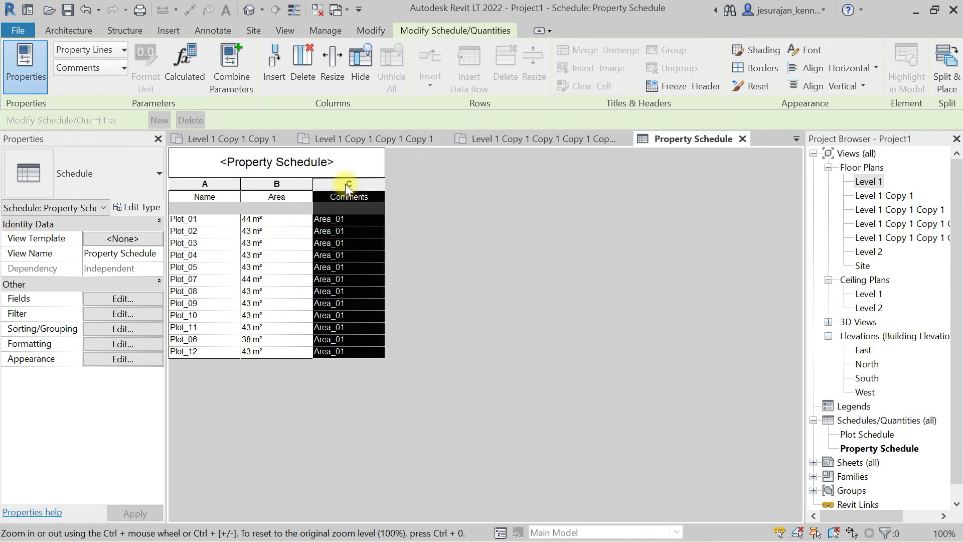
pyautogui.click(354, 63)
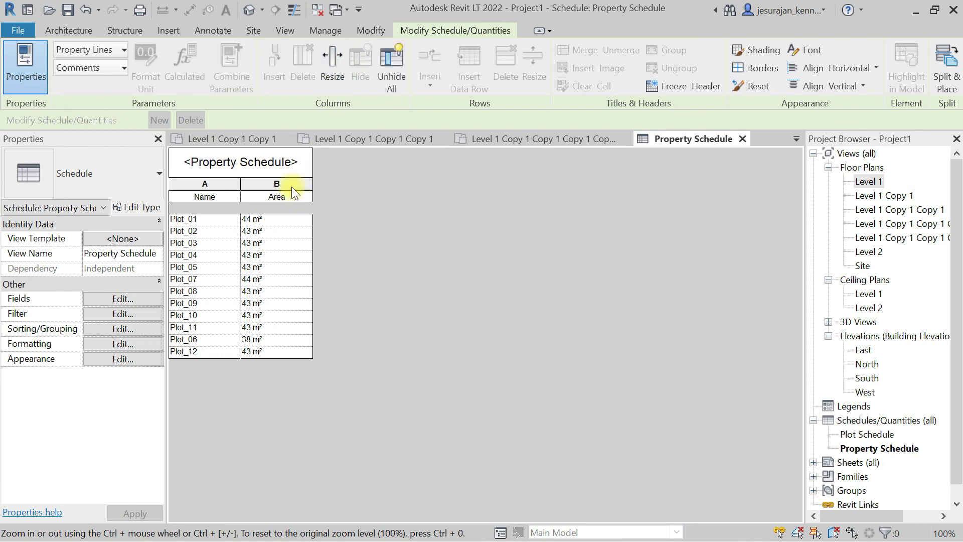
# - Turn on grand totals for the property schedule as Title and totals, with the custom title "Total Area"
pyautogui.click(136, 297)
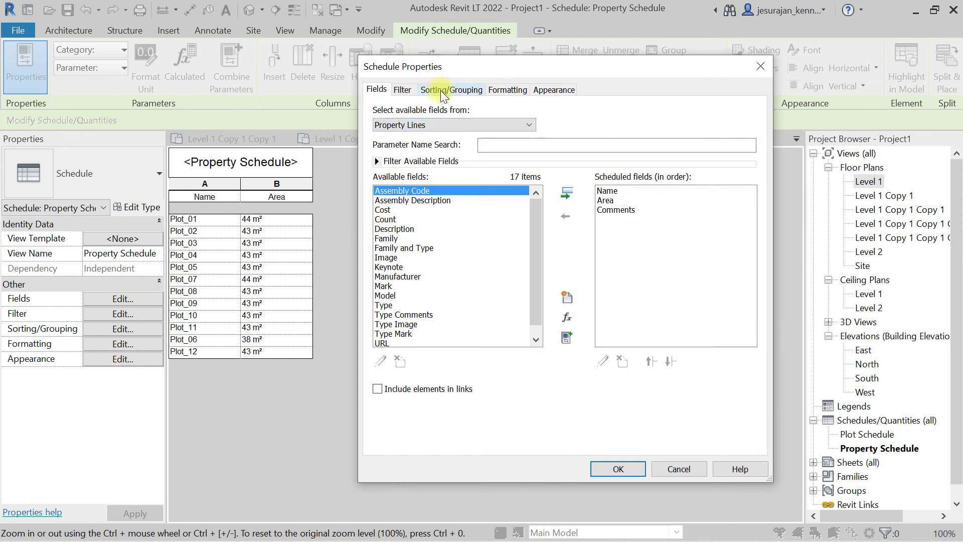
pyautogui.click(454, 89)
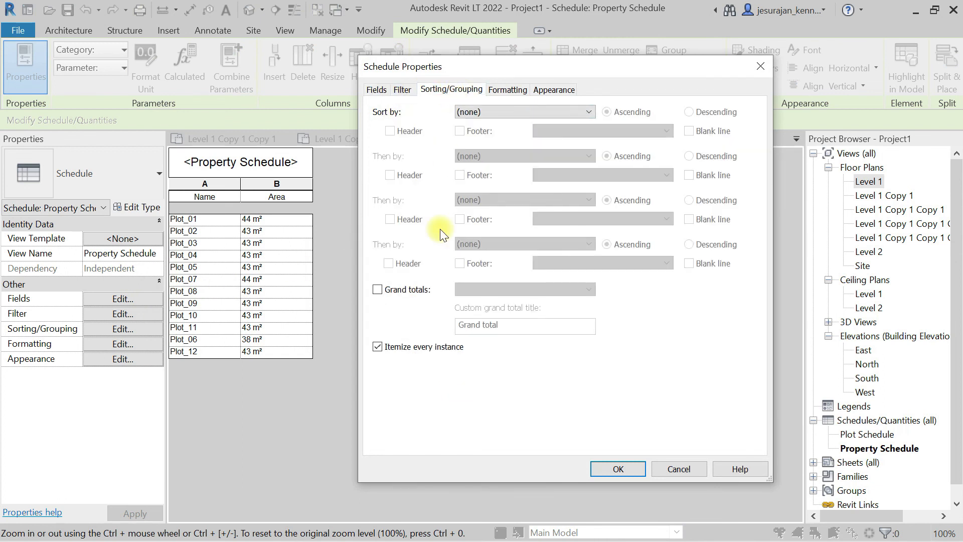
pyautogui.click(410, 289)
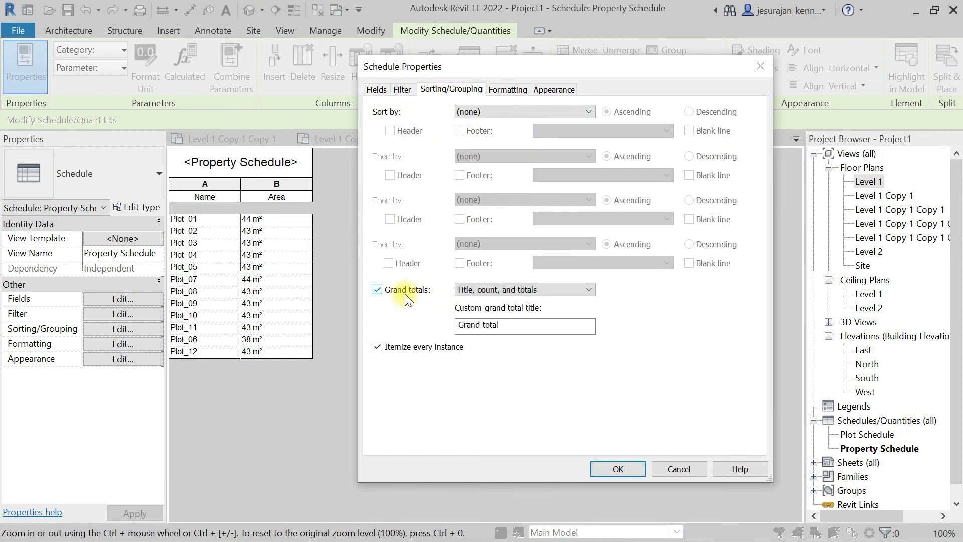
pyautogui.click(498, 290)
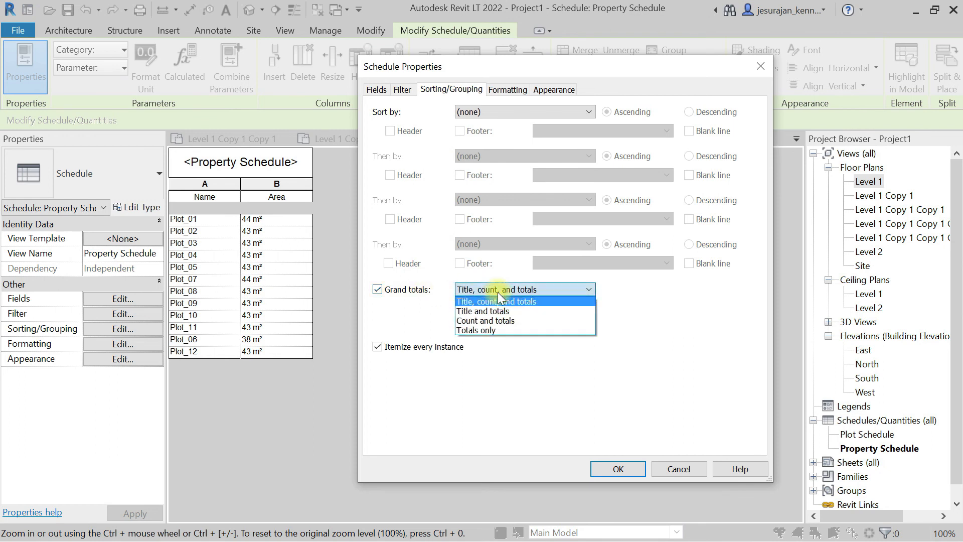
pyautogui.click(527, 310)
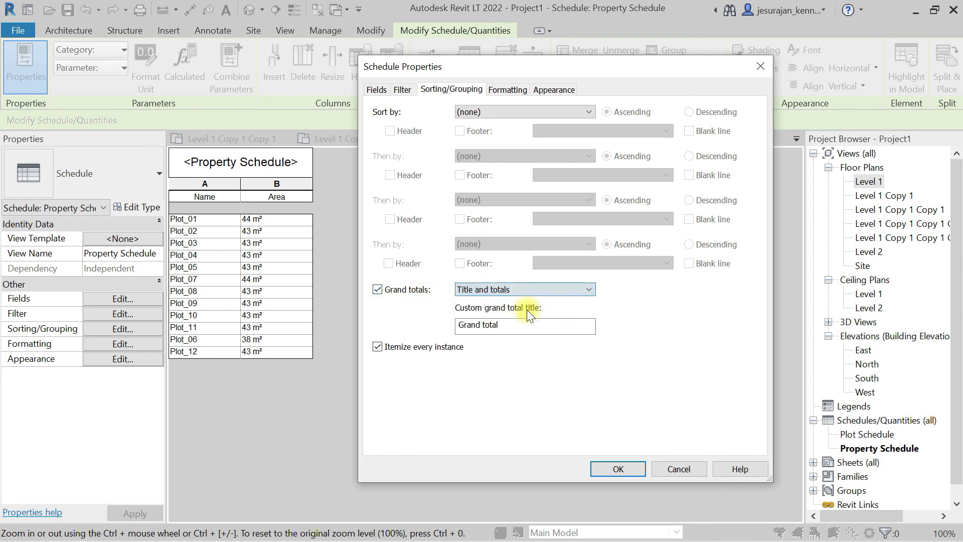
pyautogui.moveTo(529, 322); pyautogui.dragTo(407, 332)
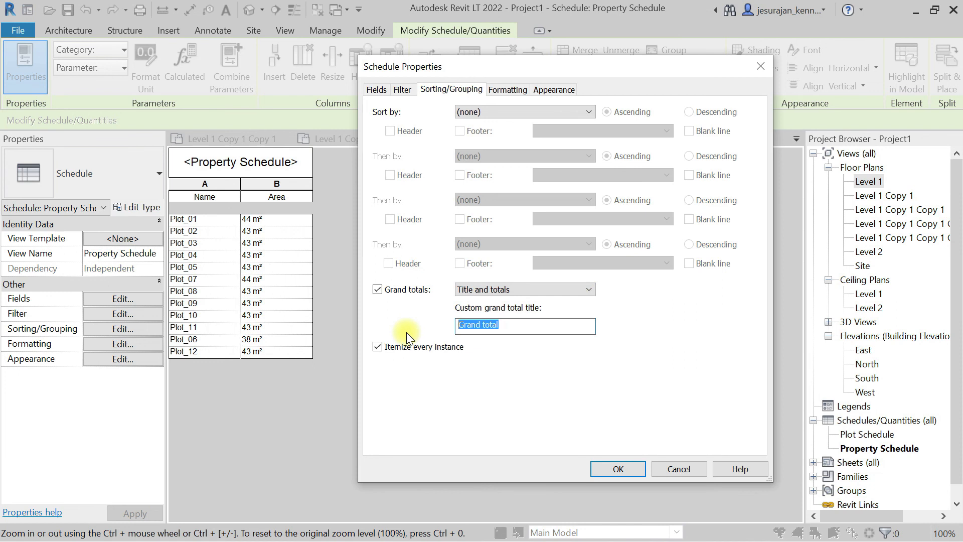
pyautogui.write('Total Area')
pyautogui.click(619, 468)
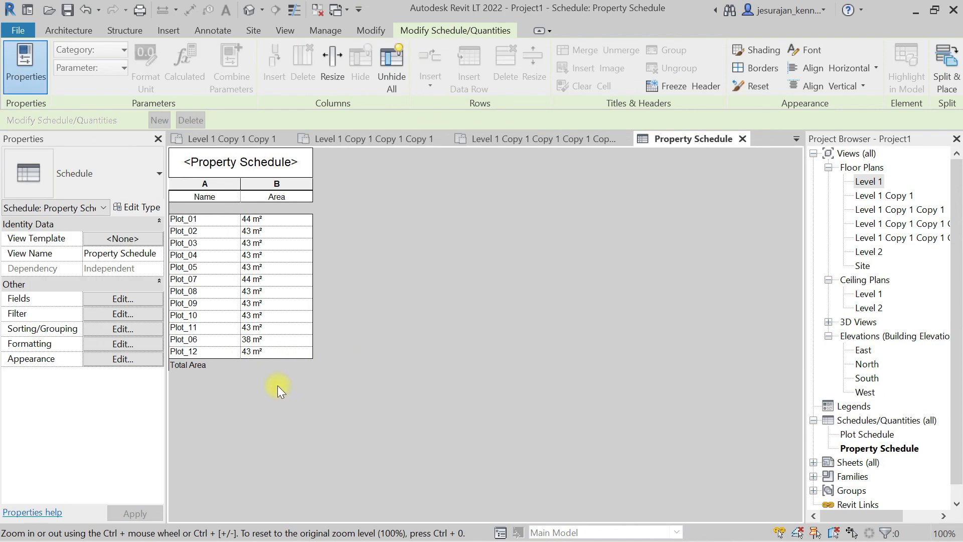
# - Set the schedule's Area field to calculate totals
pyautogui.click(149, 300)
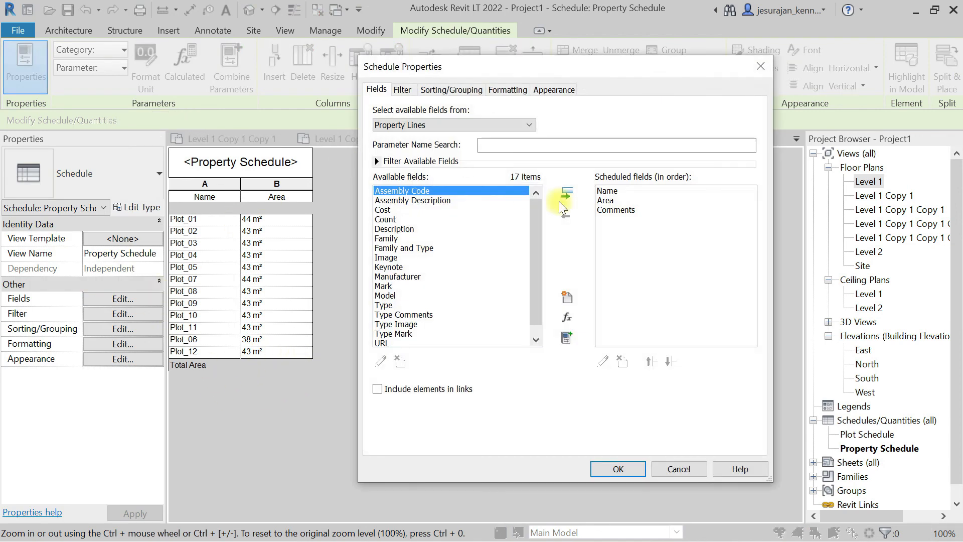
pyautogui.click(508, 89)
pyautogui.click(386, 130)
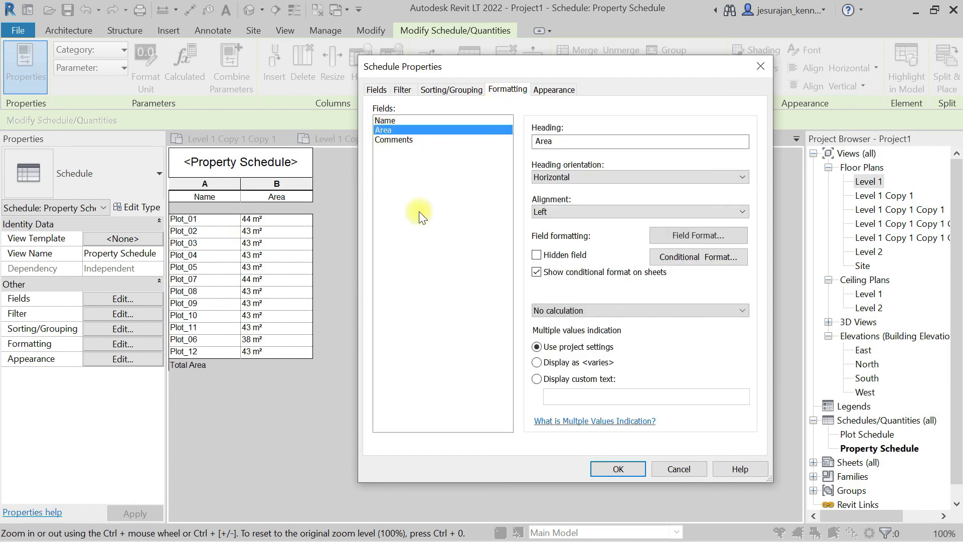
pyautogui.click(561, 310)
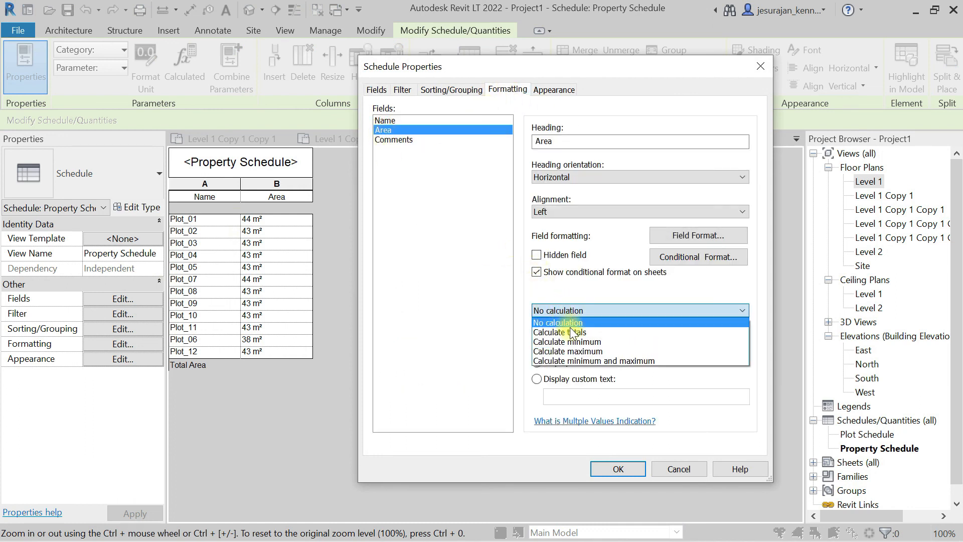
pyautogui.click(604, 331)
pyautogui.click(627, 468)
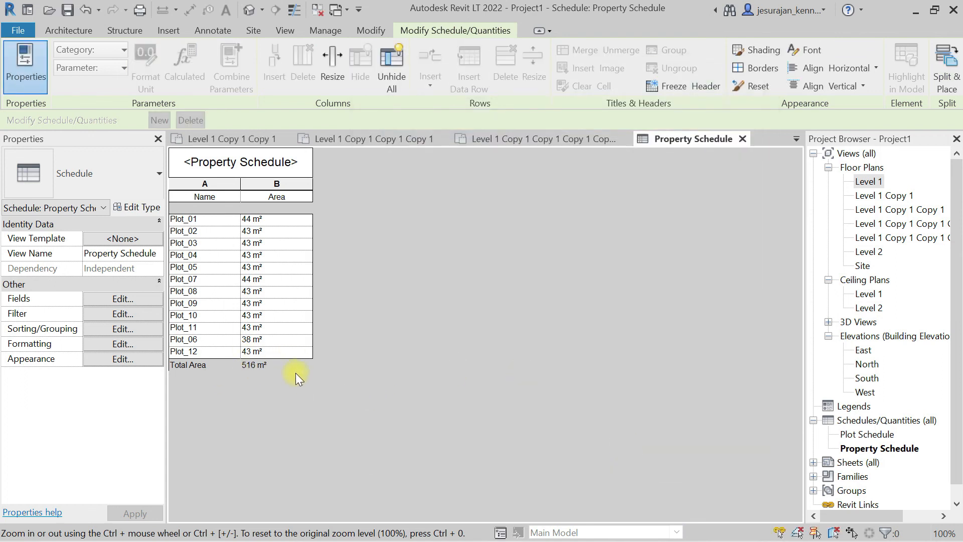
# - Close the property schedule view and open sheet A102
pyautogui.click(743, 139)
pyautogui.scroll(-5, 621, 210)
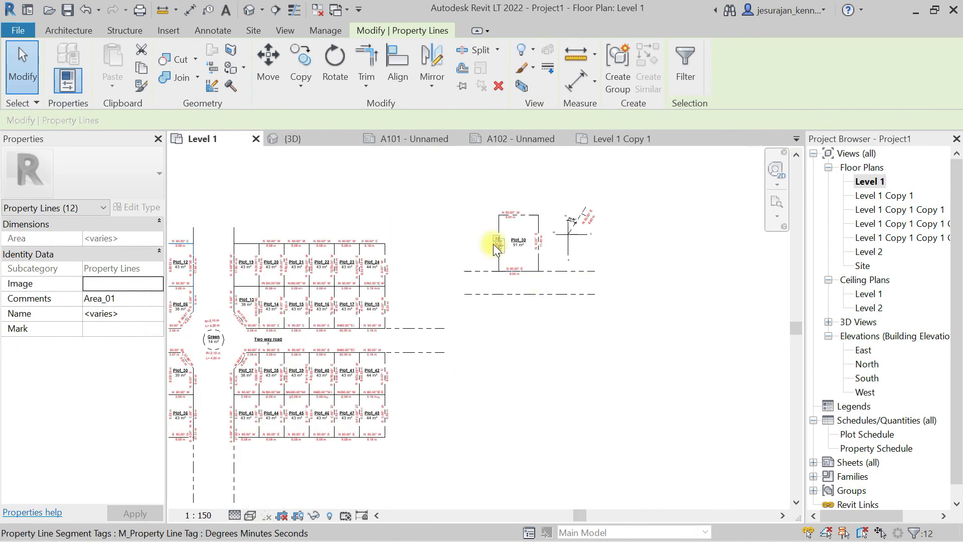
pyautogui.doubleClick(859, 465)
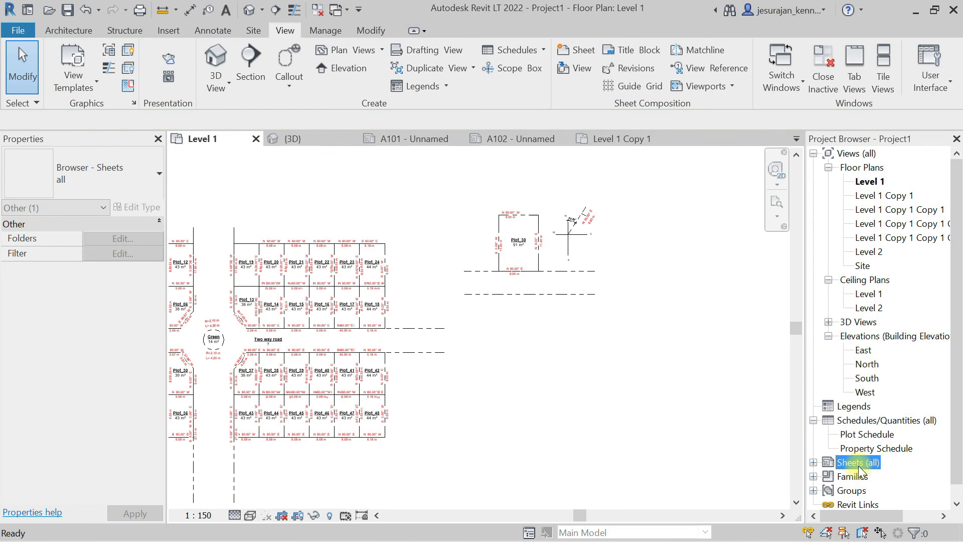
pyautogui.click(878, 491)
pyautogui.doubleClick(878, 491)
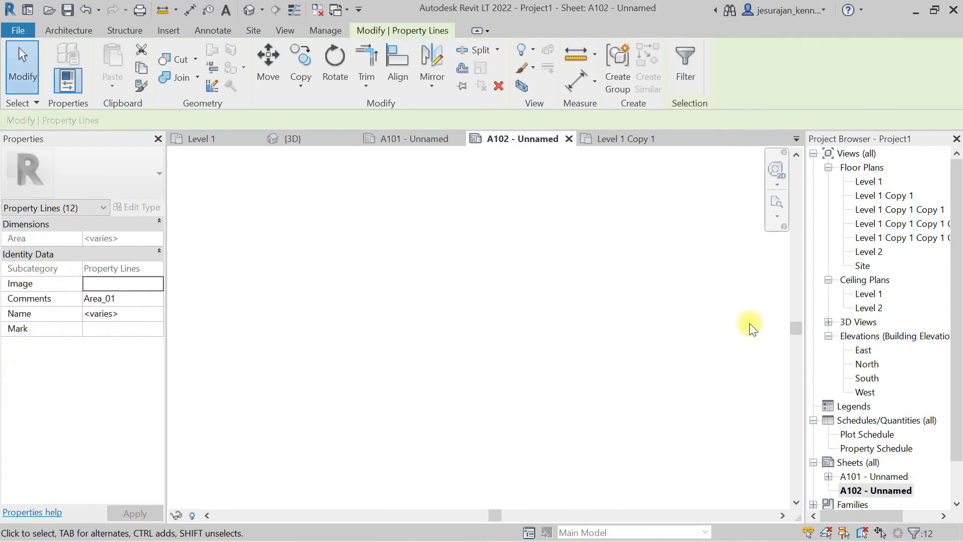
# - Place the Property Schedule on sheet A102 and deselect it
pyautogui.scroll(-1, 909, 357)
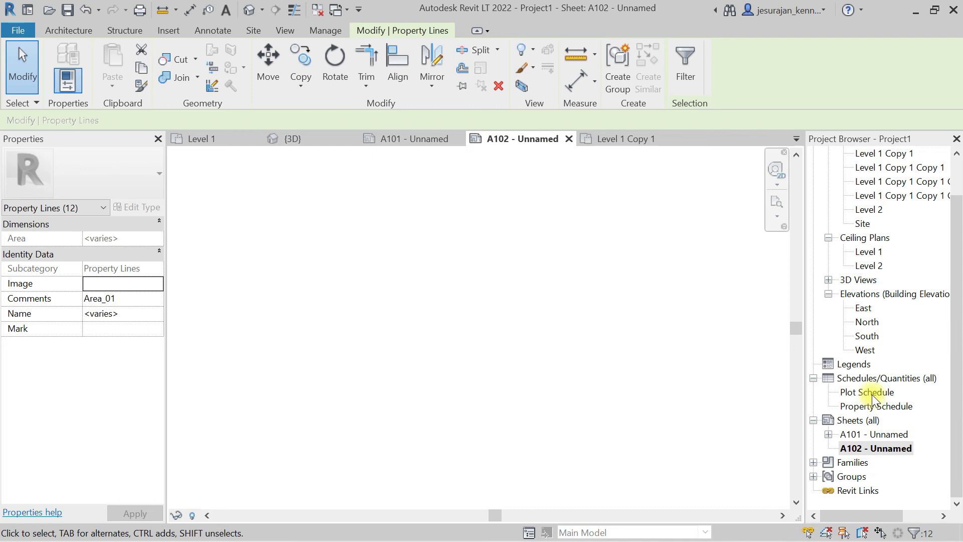
pyautogui.click(874, 393)
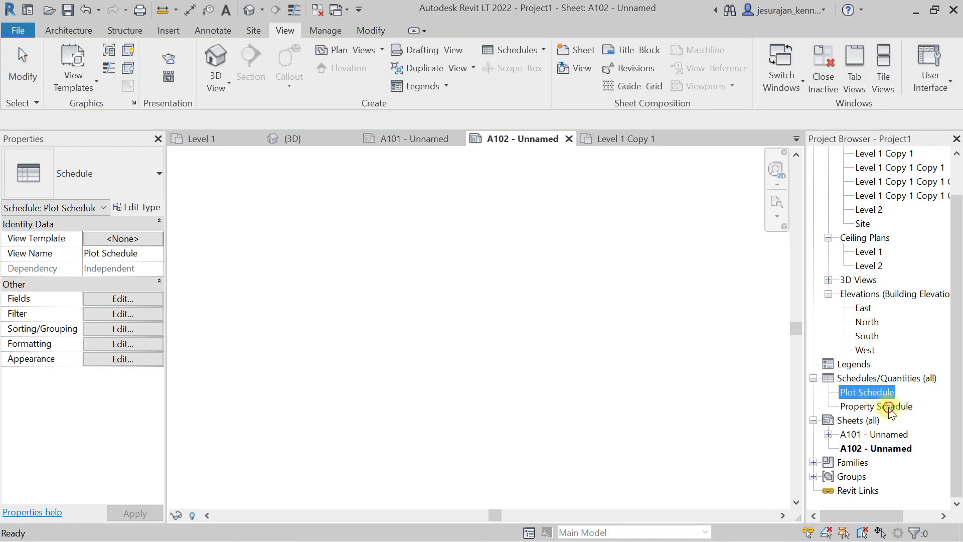
pyautogui.moveTo(880, 406); pyautogui.dragTo(447, 308)
pyautogui.click(449, 304)
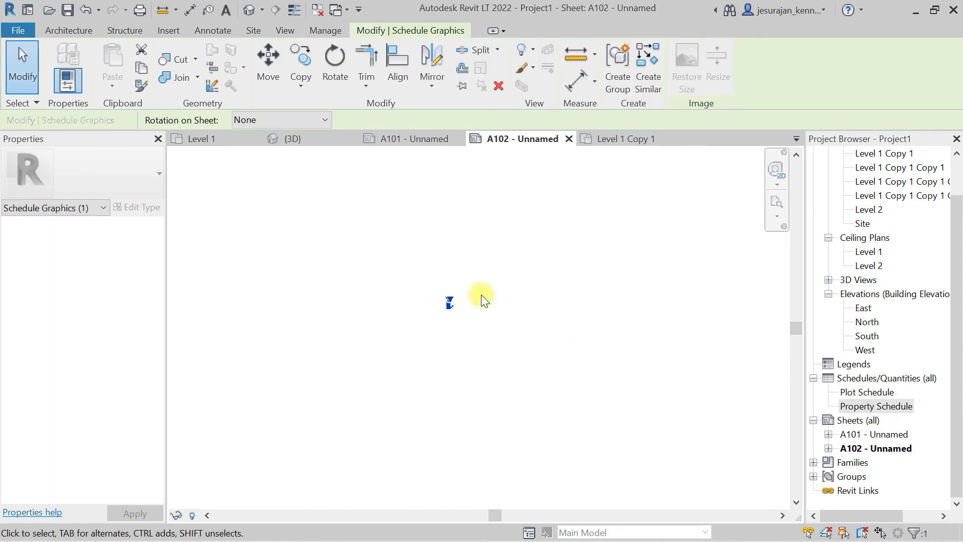
pyautogui.click(662, 259)
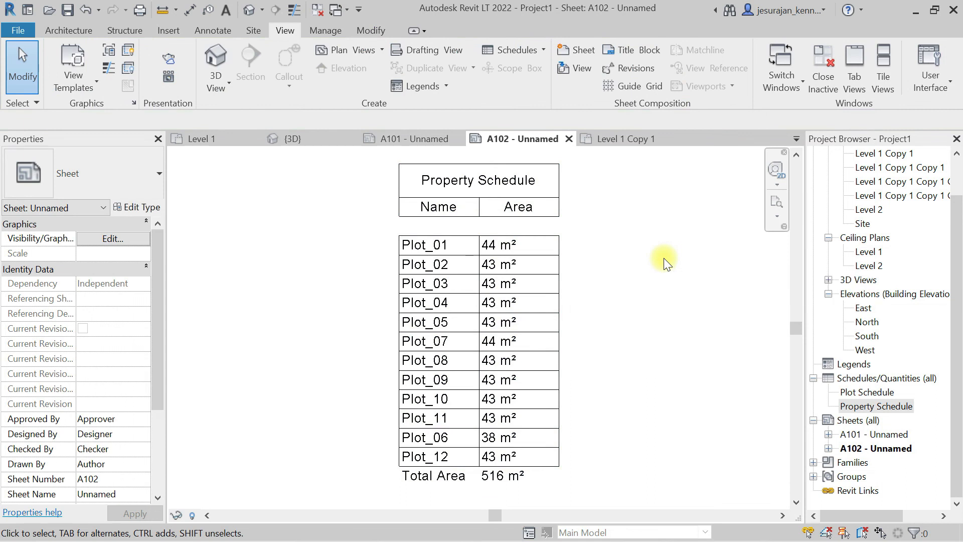